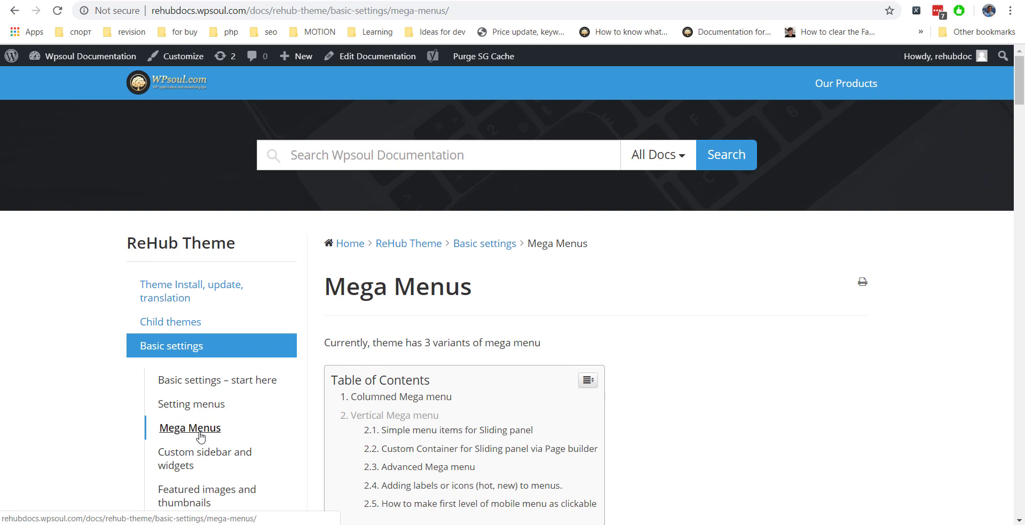
# Read the Columned Mega menu section of the documentation, including its example layout, setup instructions and CSS class screenshot.
pyautogui.scroll(-7, 524, 315)
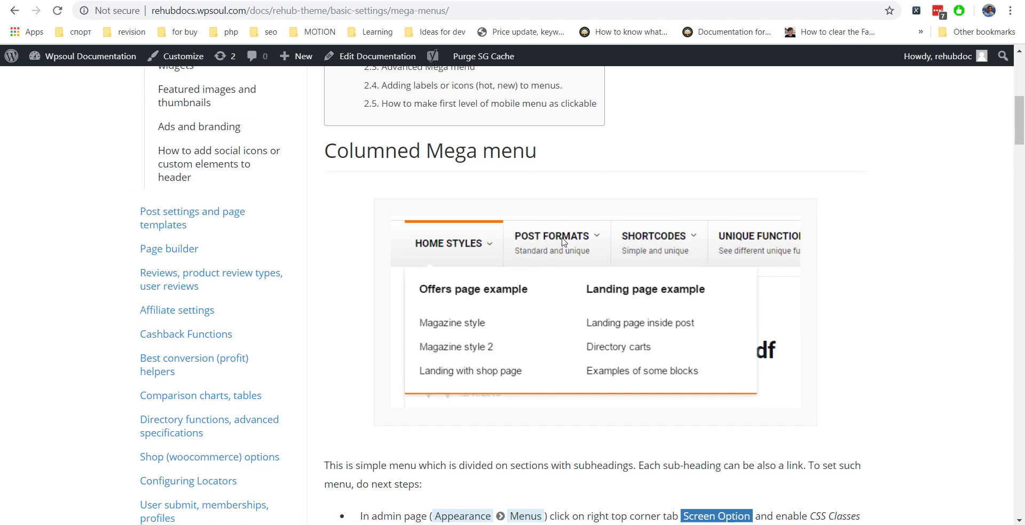
pyautogui.scroll(-4, 470, 254)
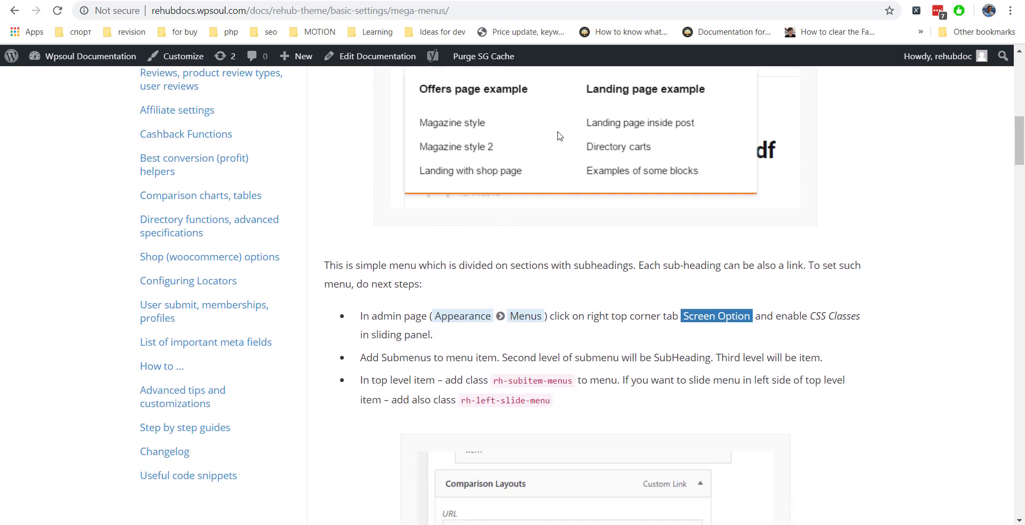
pyautogui.scroll(2, 577, 150)
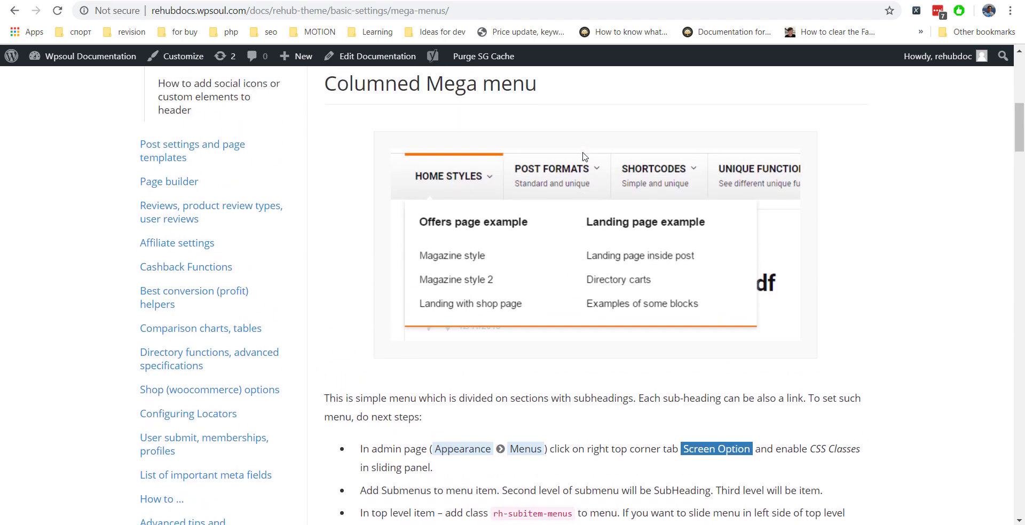
pyautogui.scroll(-3, 585, 156)
pyautogui.scroll(-4, 585, 156)
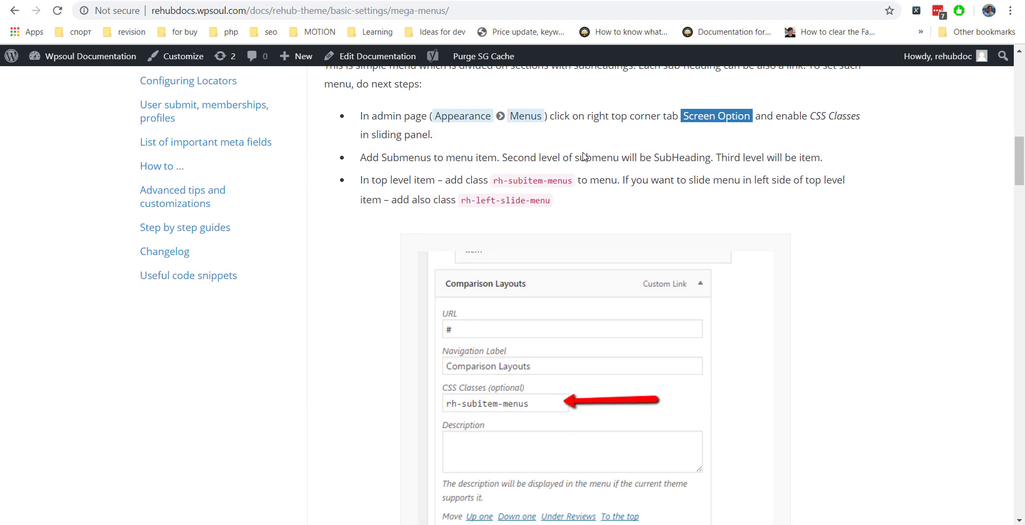
pyautogui.scroll(-5, 584, 157)
pyautogui.scroll(14, 584, 157)
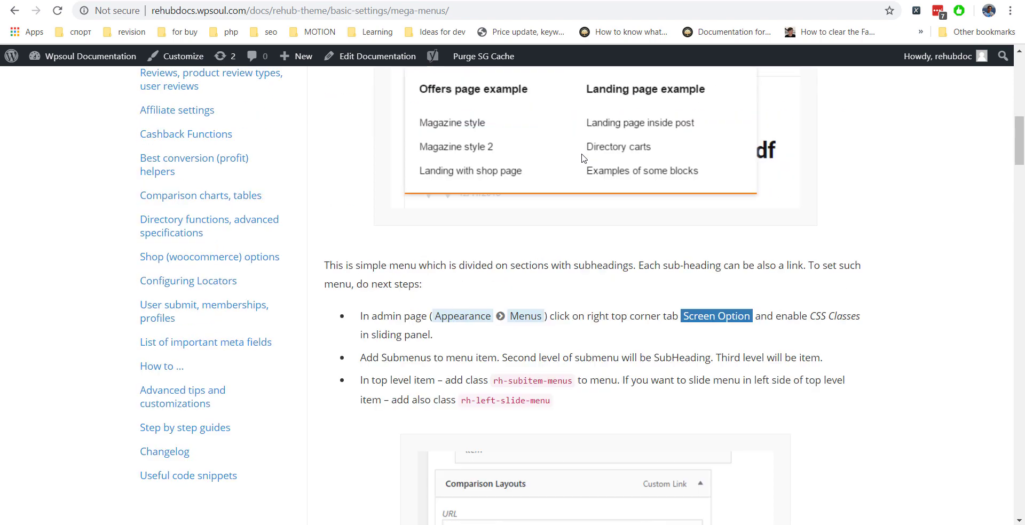
# Switch to the WordPress Menus admin page and check the CSS Classes property in the screen options.
pyautogui.click(526, 1)
pyautogui.scroll(1, 687, 202)
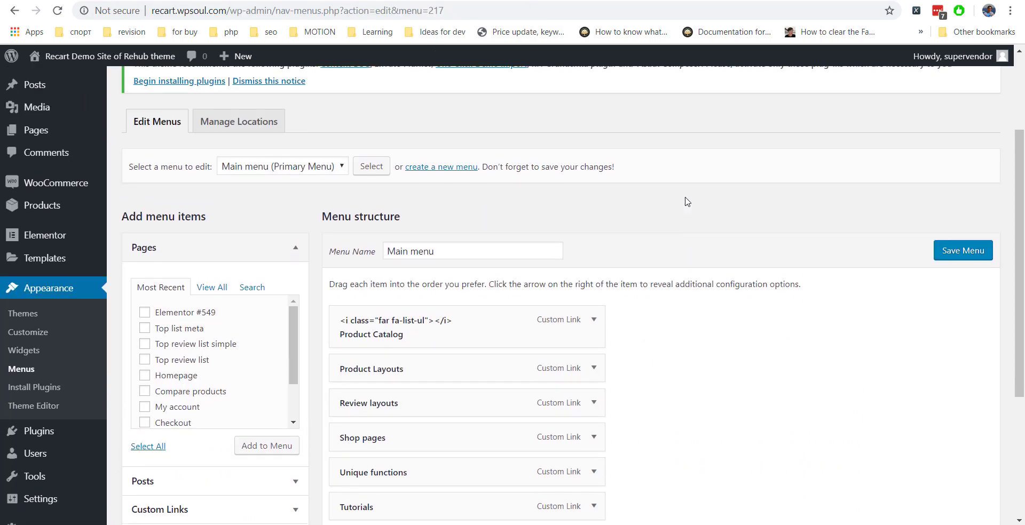
pyautogui.scroll(2, 687, 201)
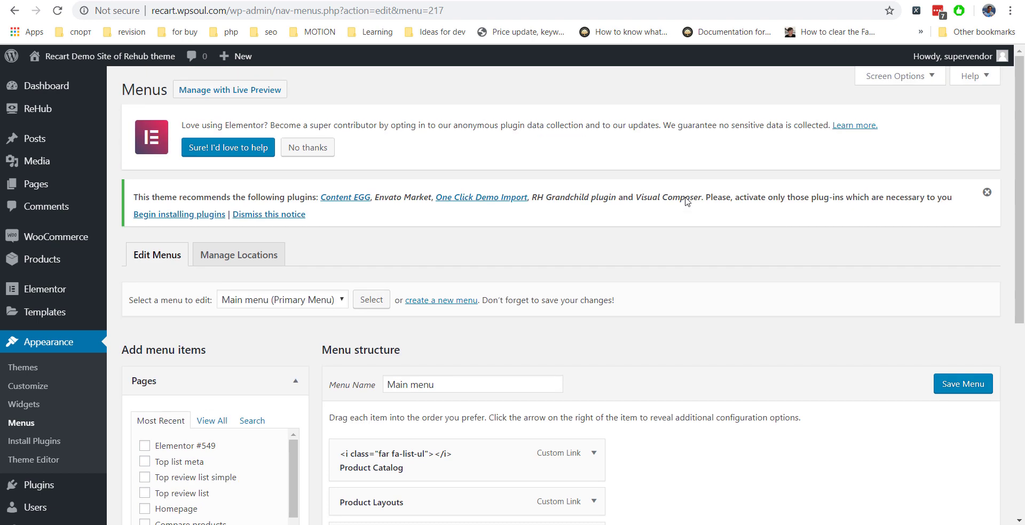
pyautogui.click(887, 79)
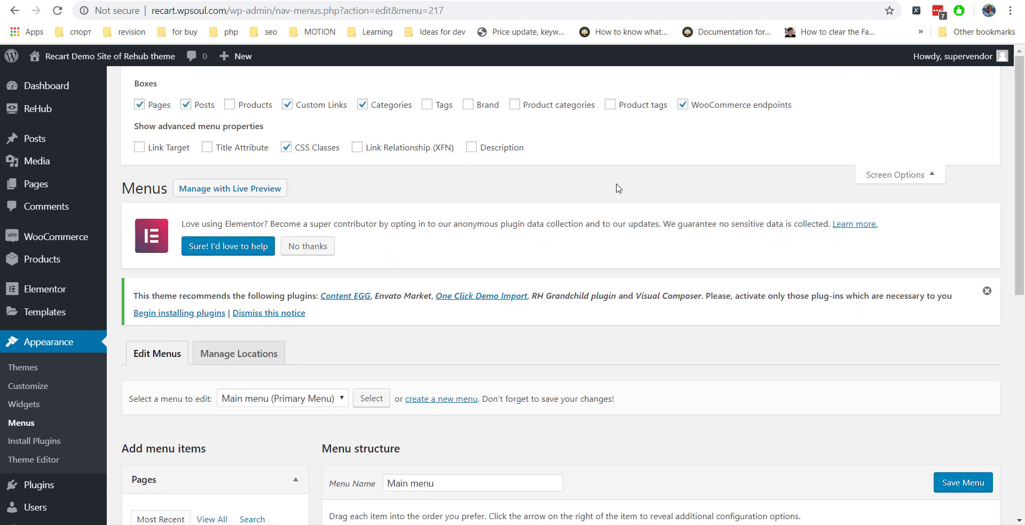
pyautogui.click(887, 175)
# Add a custom link "First title" with URL # to the main menu and nest it under Product Layouts.
pyautogui.scroll(-1, 775, 158)
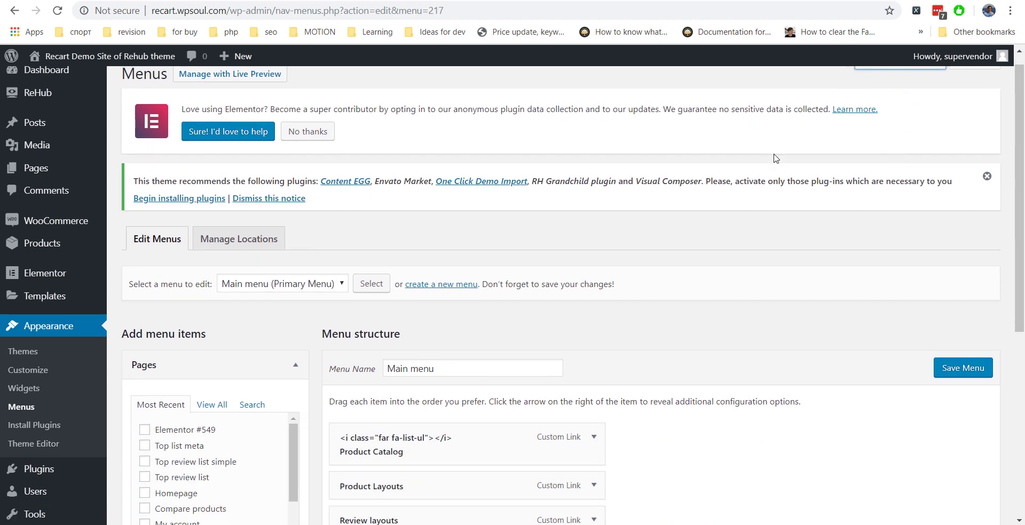
pyautogui.scroll(-3, 776, 158)
pyautogui.scroll(-1, 751, 248)
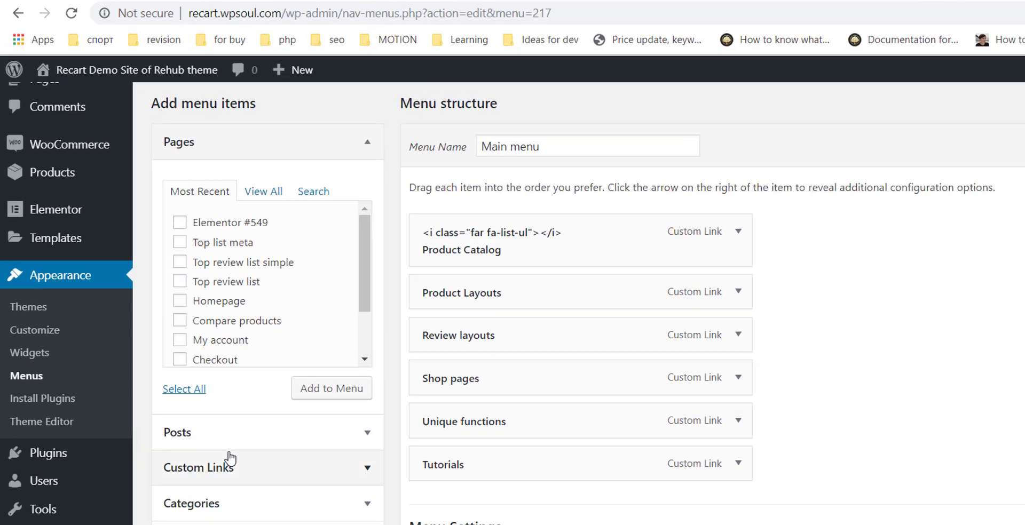
pyautogui.click(183, 373)
pyautogui.tripleClick(180, 214)
pyautogui.write('#')
pyautogui.click(334, 393)
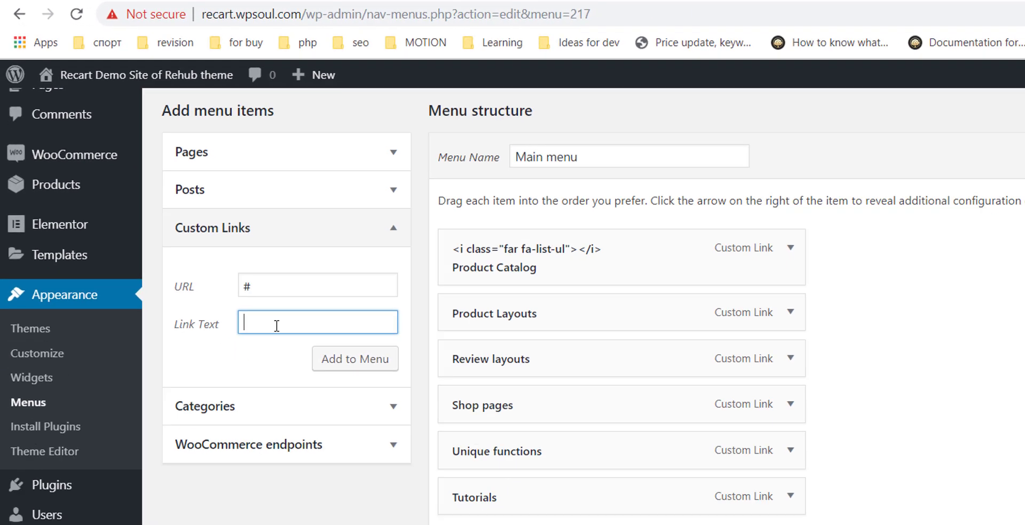
pyautogui.write('First title')
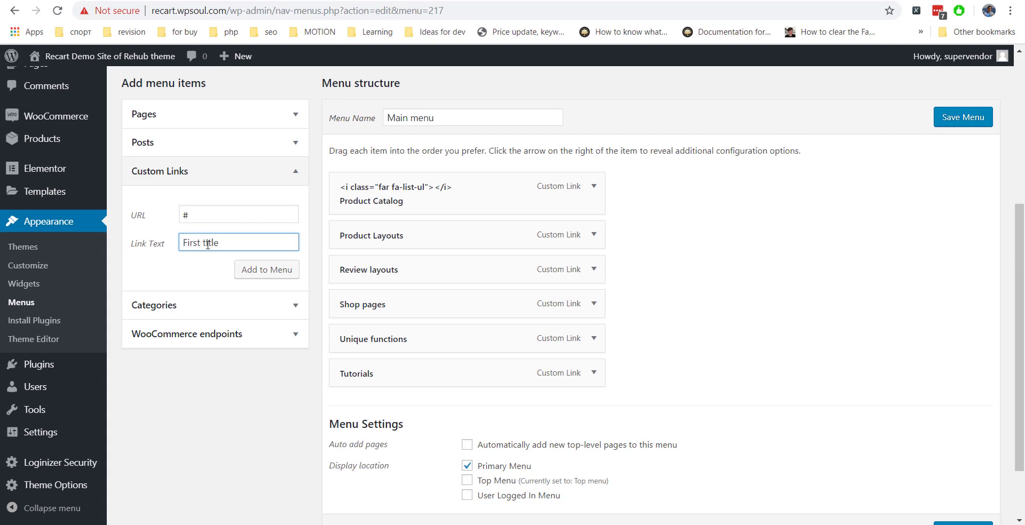
pyautogui.click(268, 269)
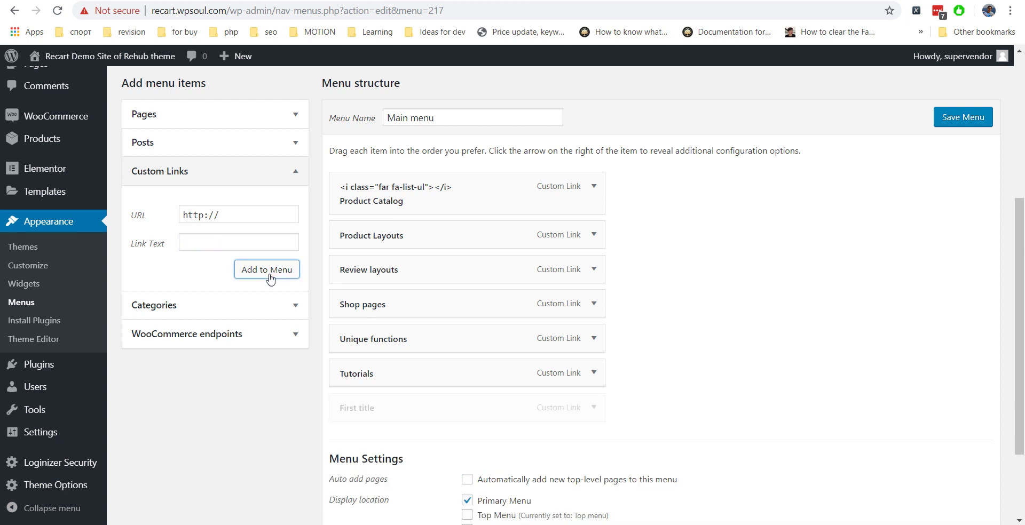
pyautogui.moveTo(378, 401); pyautogui.dragTo(475, 285)
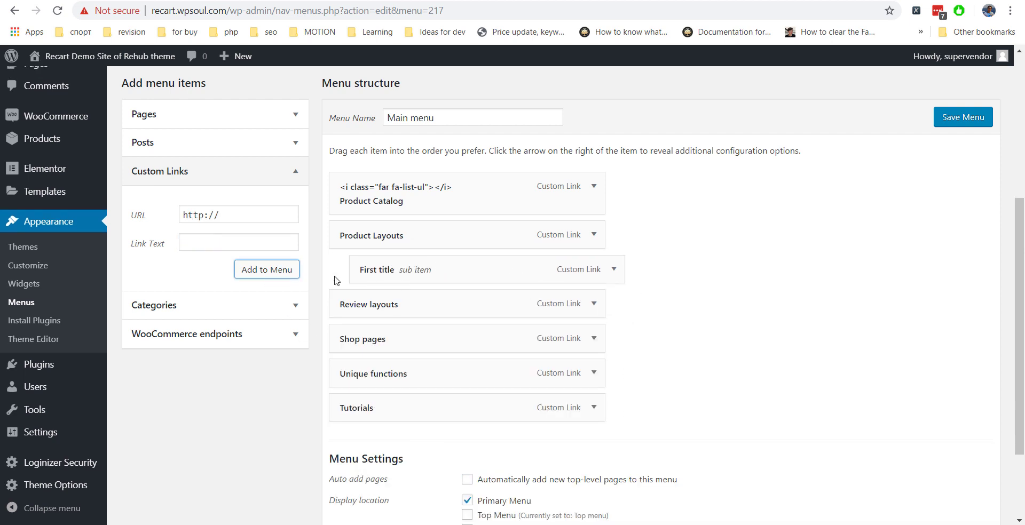
# Add a custom link "Second title" with URL # and place it as a Product Layouts sub item below First title.
pyautogui.tripleClick(261, 215)
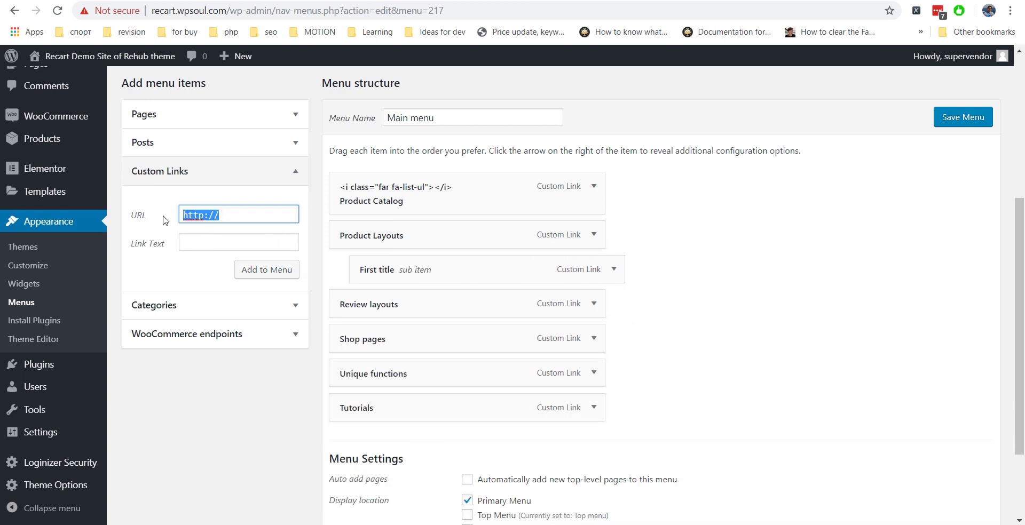
pyautogui.write('#')
pyautogui.click(202, 243)
pyautogui.write('Se')
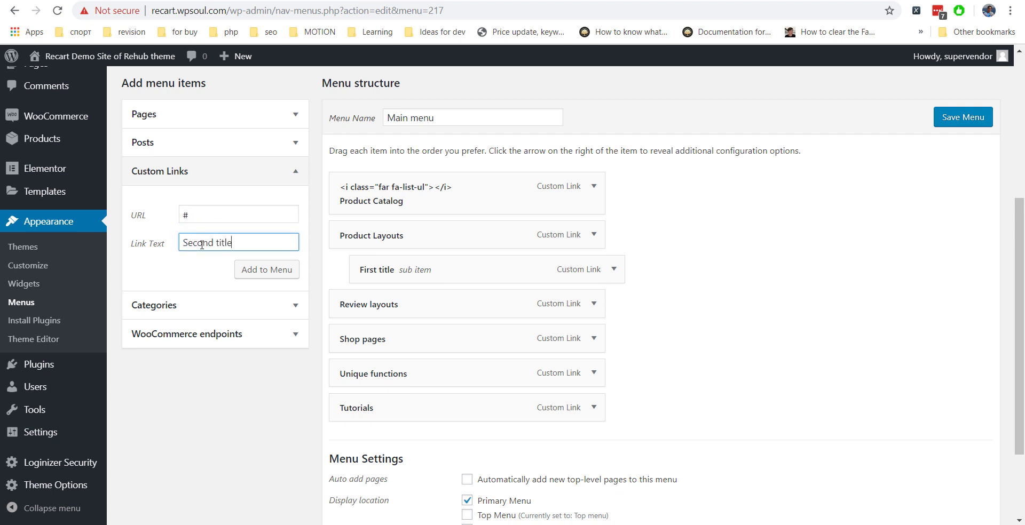
pyautogui.write('cond title')
pyautogui.click(251, 272)
pyautogui.moveTo(363, 443); pyautogui.dragTo(395, 262)
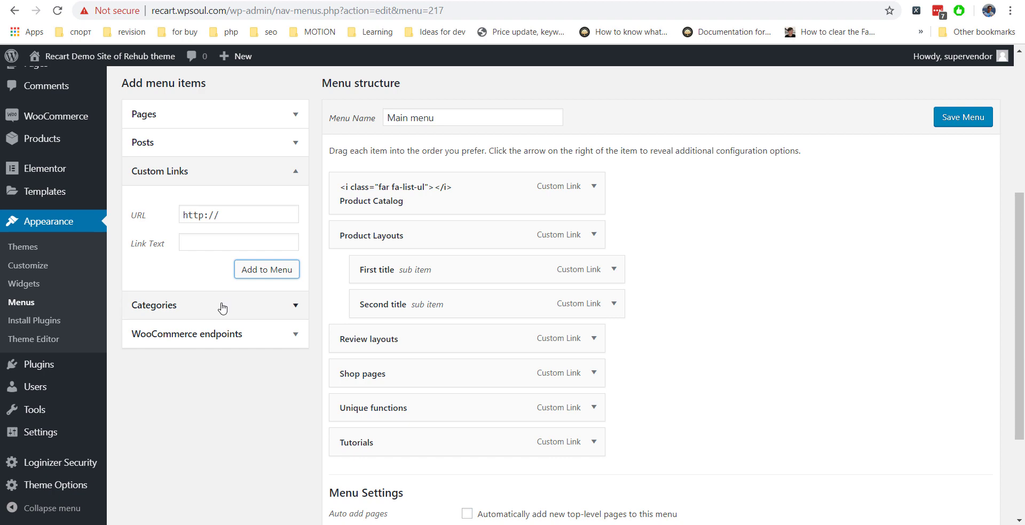
# Add the products Xiaomi Redmi Note 7 and Charging Dock Stand Station Charger Holder For Apple, and nest both under First title.
pyautogui.click(274, 243)
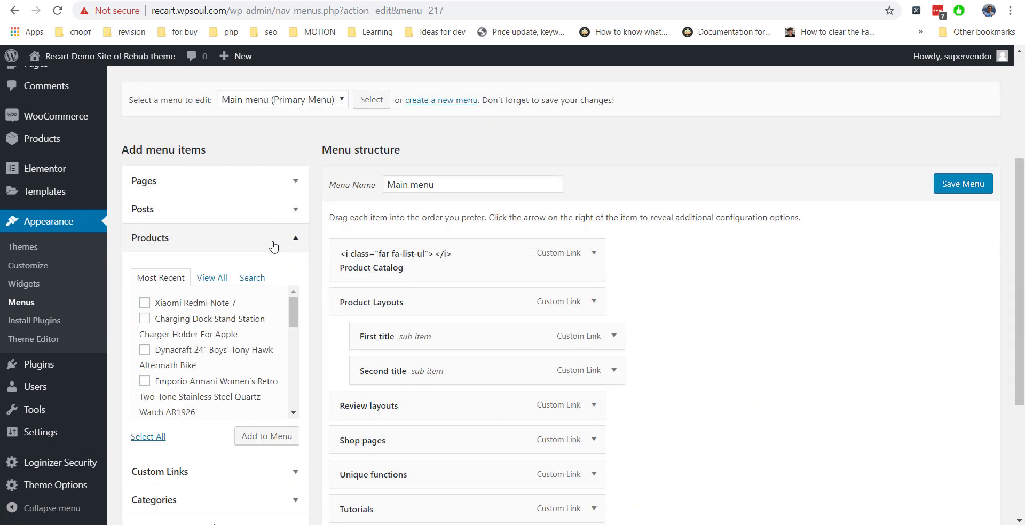
pyautogui.scroll(-1, 274, 245)
pyautogui.click(144, 236)
pyautogui.click(244, 374)
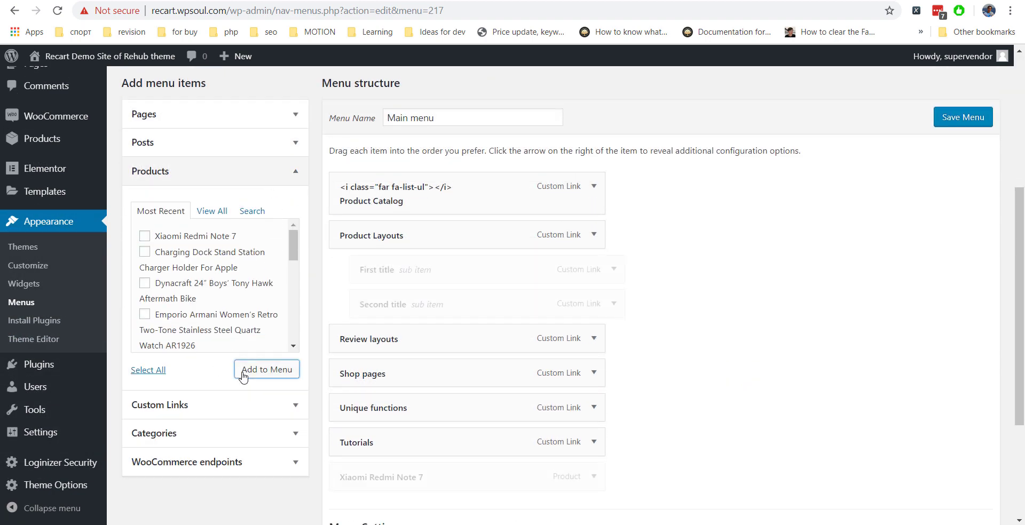
pyautogui.click(144, 252)
pyautogui.click(246, 369)
pyautogui.scroll(-1, 252, 372)
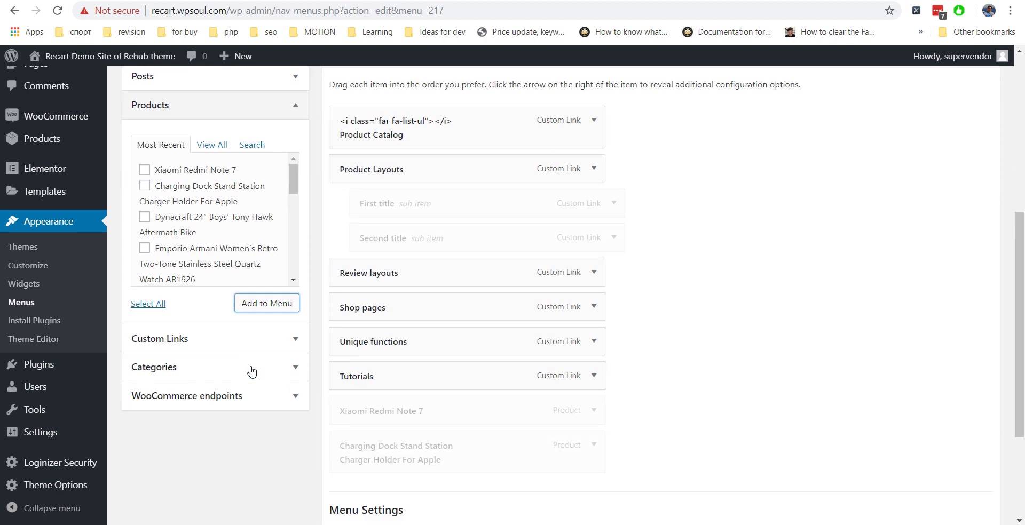
pyautogui.moveTo(384, 408); pyautogui.dragTo(458, 235)
pyautogui.moveTo(425, 443); pyautogui.dragTo(463, 267)
# Add the Dynacraft 24" Boys' Tony Hawk bike and Emporio Armani Women's Retro watch products, and nest both under Second title.
pyautogui.click(144, 216)
pyautogui.click(144, 248)
pyautogui.click(242, 305)
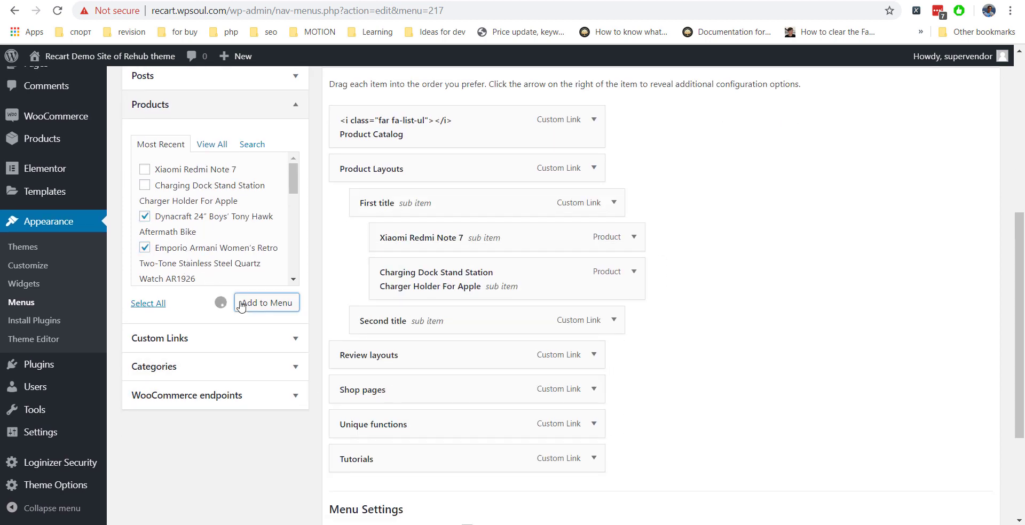
pyautogui.scroll(-1, 377, 423)
pyautogui.moveTo(377, 424); pyautogui.dragTo(460, 286)
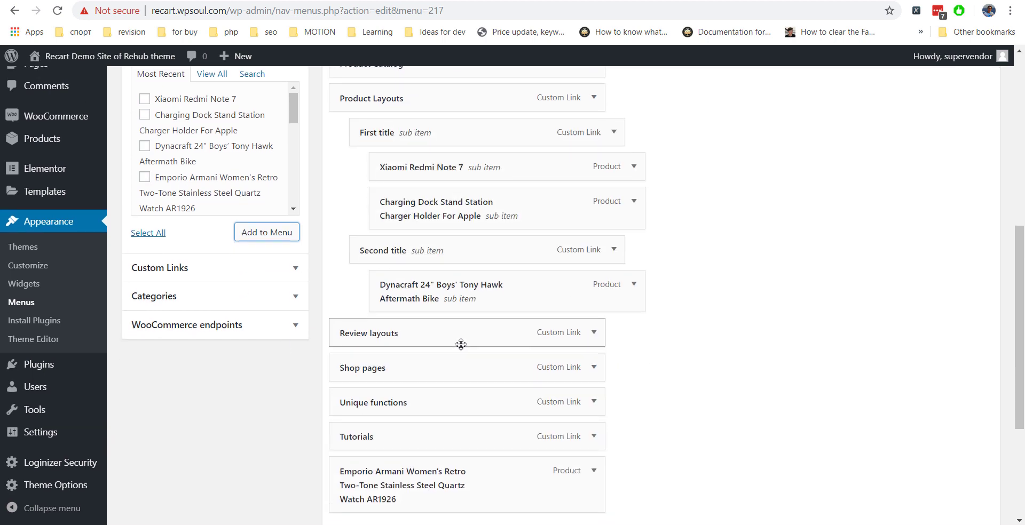
pyautogui.scroll(-1, 461, 344)
pyautogui.moveTo(439, 492); pyautogui.dragTo(489, 293)
pyautogui.scroll(3, 730, 286)
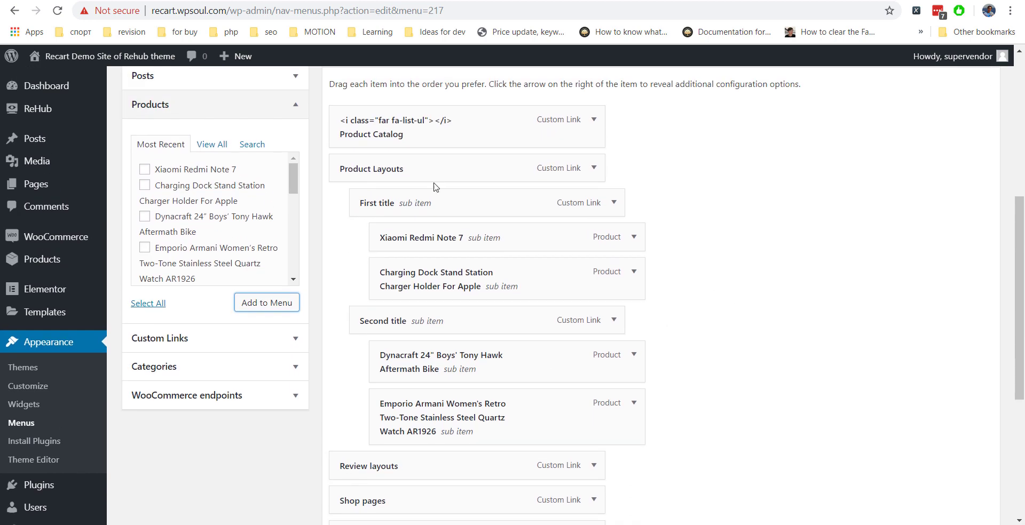
# Return to the Mega Menus documentation and copy the class name rh-subitem-menus from the top-level item instruction.
pyautogui.click(579, 0)
pyautogui.scroll(-6, 694, 192)
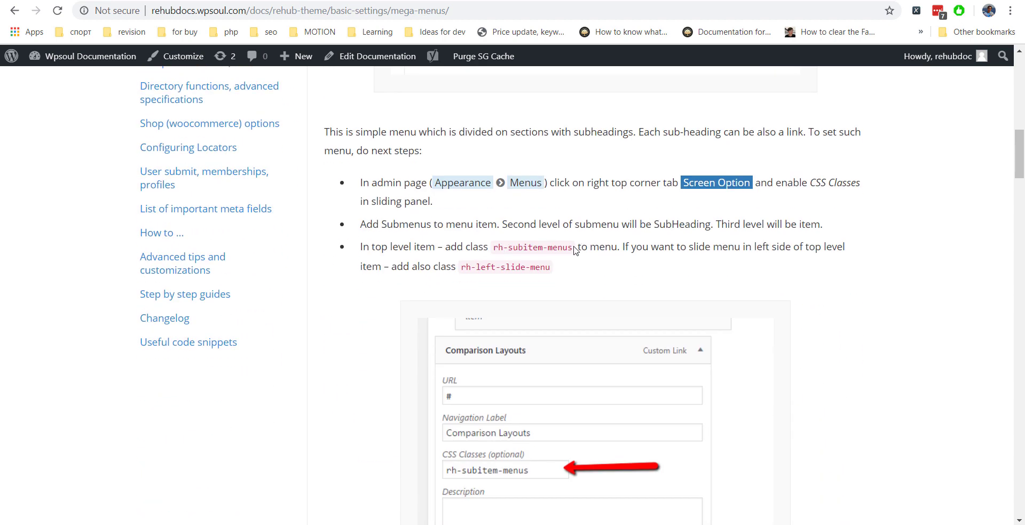
pyautogui.moveTo(571, 245); pyautogui.dragTo(501, 243)
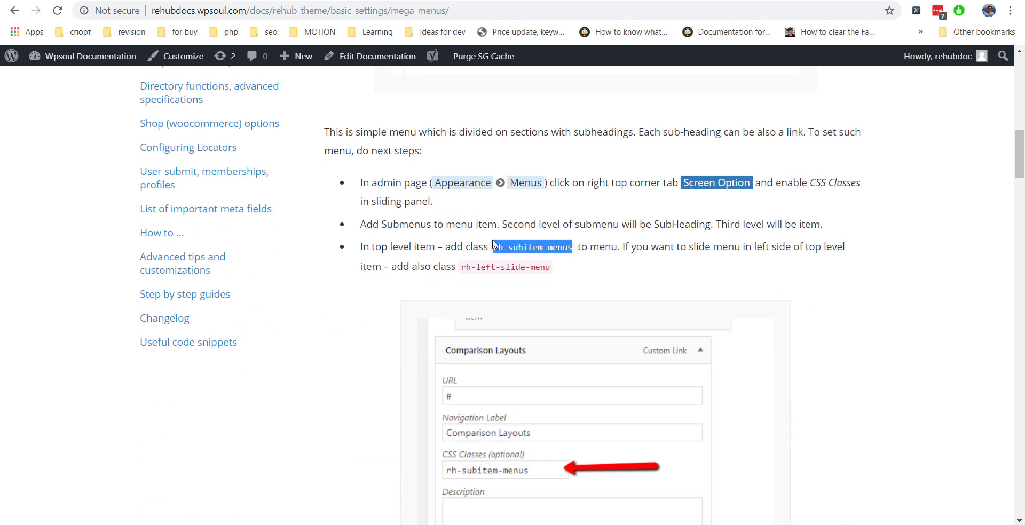
# Set the CSS class of the Product Layouts menu item to rh-subitem-menus and save the menu.
pyautogui.hotkey('ctrl', 'shift', 'Tab')
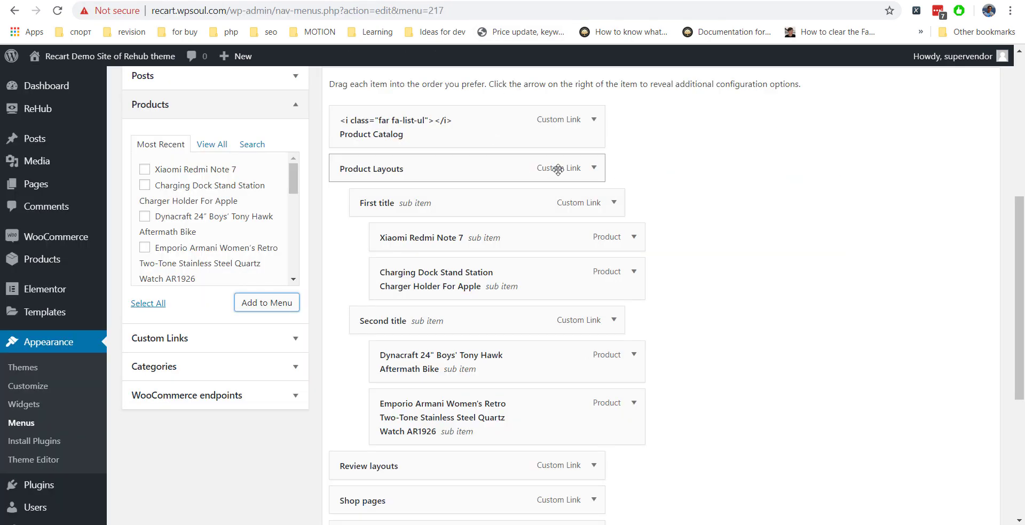
pyautogui.click(593, 168)
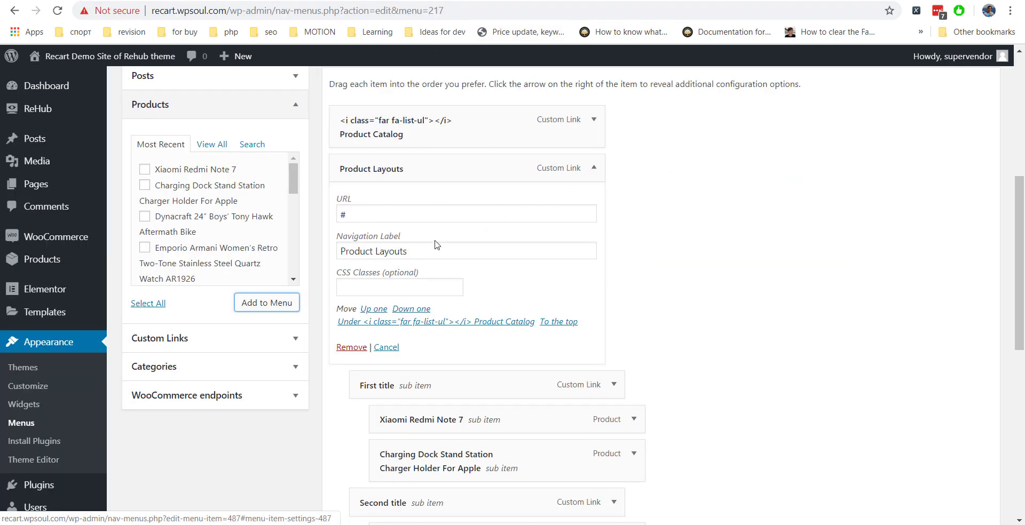
pyautogui.click(388, 286)
pyautogui.write('rh-subitem-menus')
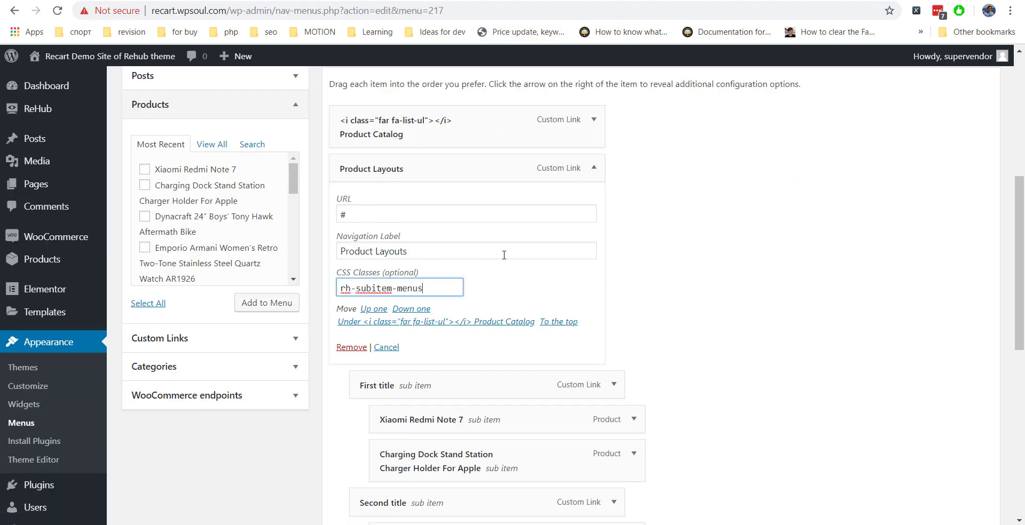
pyautogui.click(597, 172)
pyautogui.scroll(-6, 934, 453)
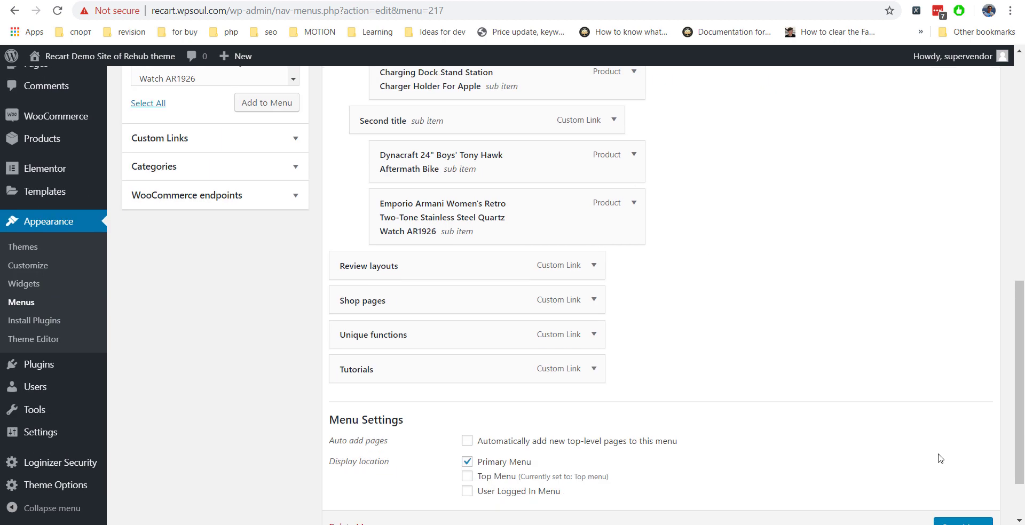
pyautogui.click(958, 455)
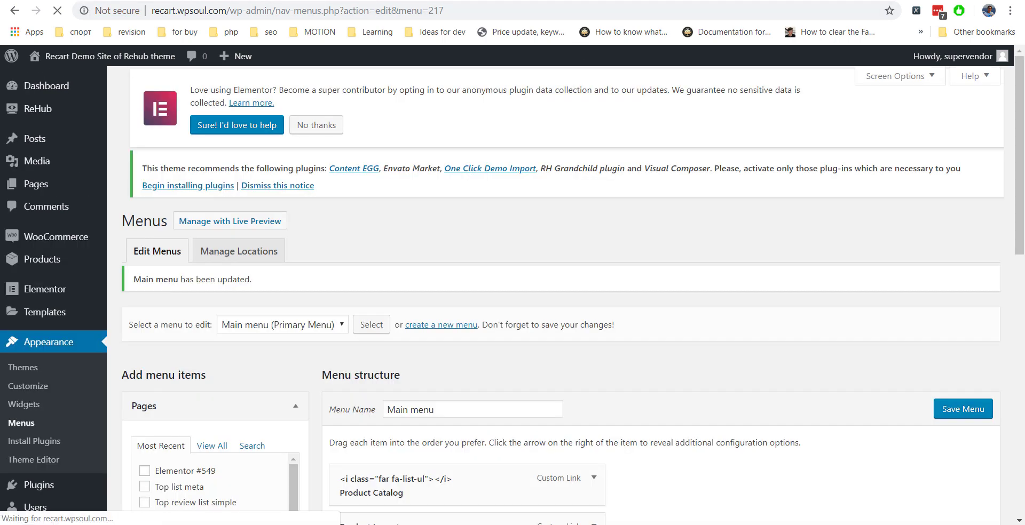
# Switch to the storefront homepage, reload it and view the Product Layouts dropdown in the main navigation.
pyautogui.click(533, 0)
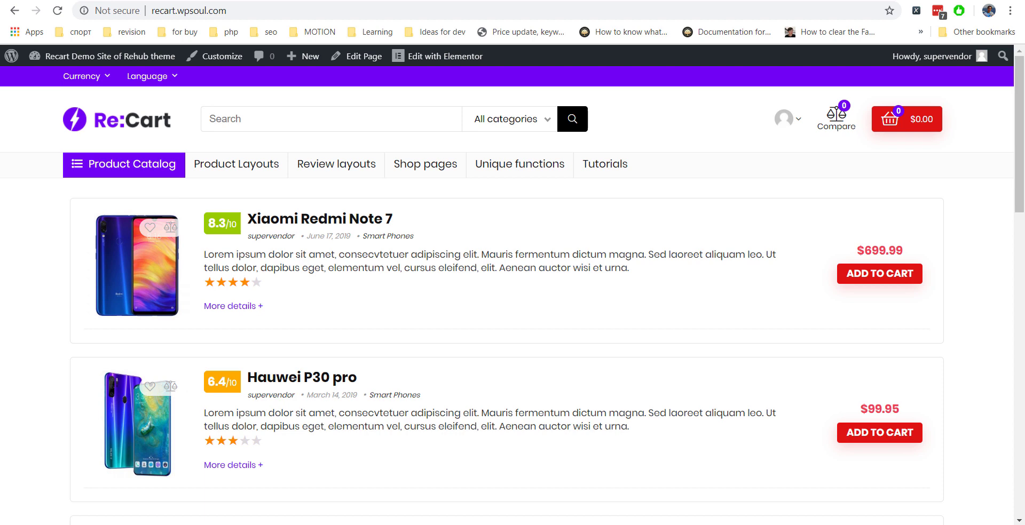
pyautogui.press('F5')
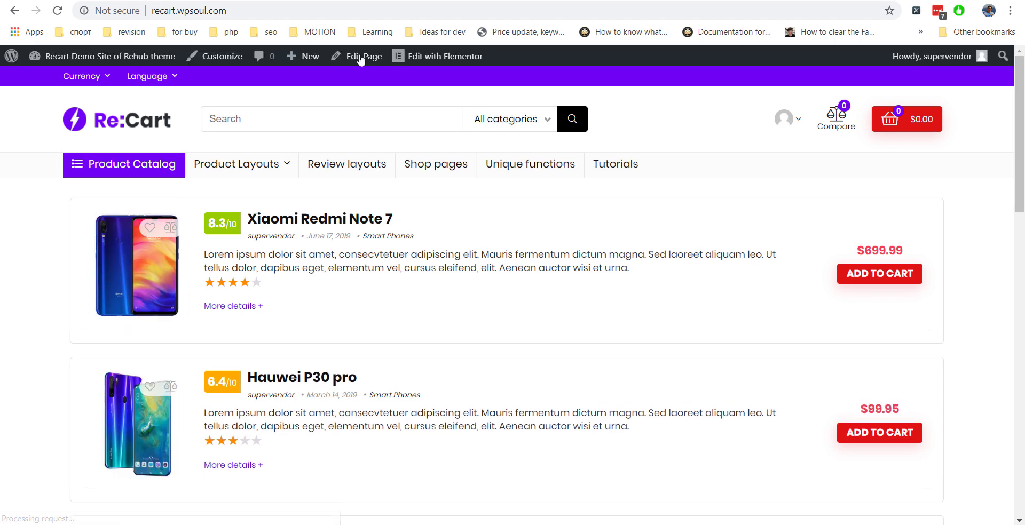
pyautogui.moveTo(253, 169)
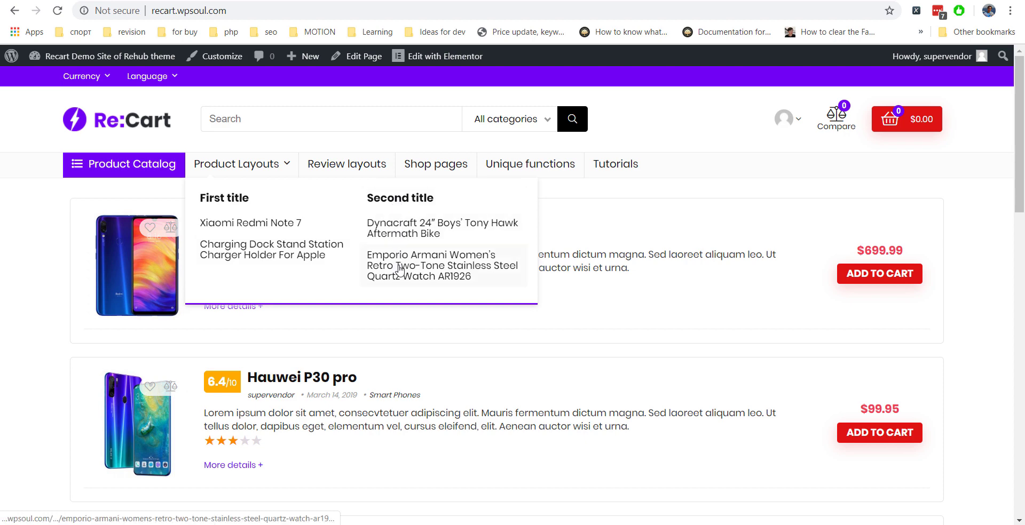
# Back in the menu editor, nest the Charging Dock Stand Station item one level deeper under Xiaomi Redmi Note 7.
pyautogui.click(528, 1)
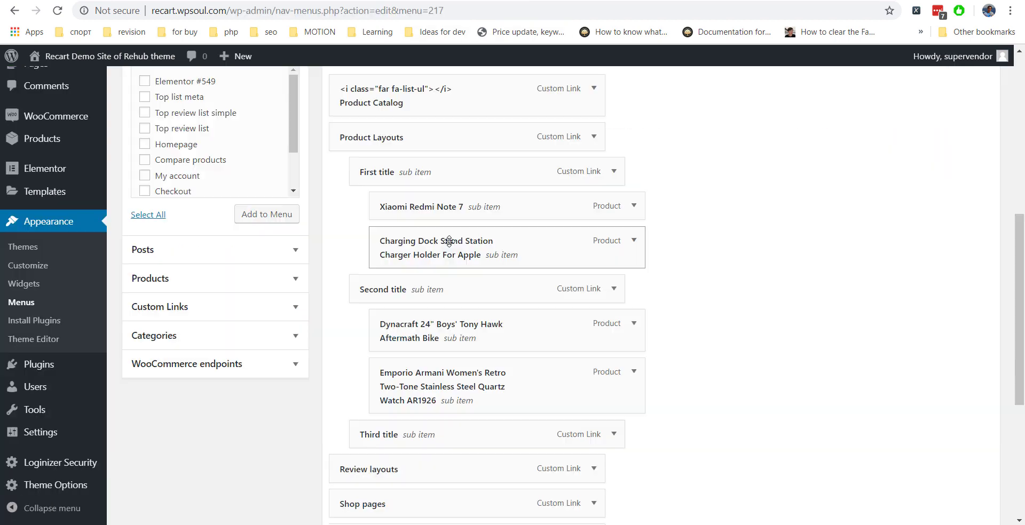
pyautogui.moveTo(447, 243); pyautogui.dragTo(666, 230)
pyautogui.scroll(2, 694, 242)
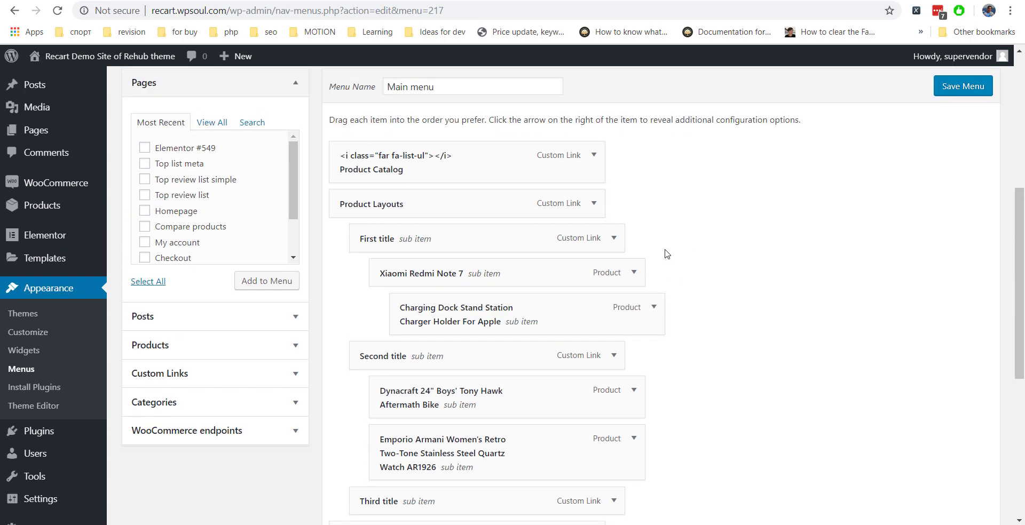
# Move the Dynacraft bike item under First title, nest the Emporio Armani watch beneath it, and save the menu.
pyautogui.scroll(-1, 321, 318)
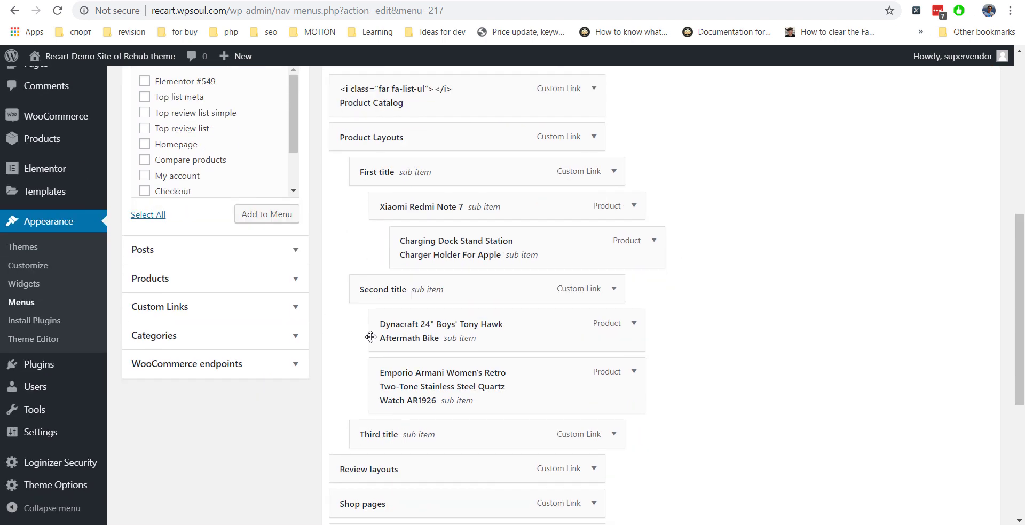
pyautogui.moveTo(407, 332); pyautogui.dragTo(419, 311)
pyautogui.moveTo(418, 381); pyautogui.dragTo(448, 328)
pyautogui.scroll(1, 610, 265)
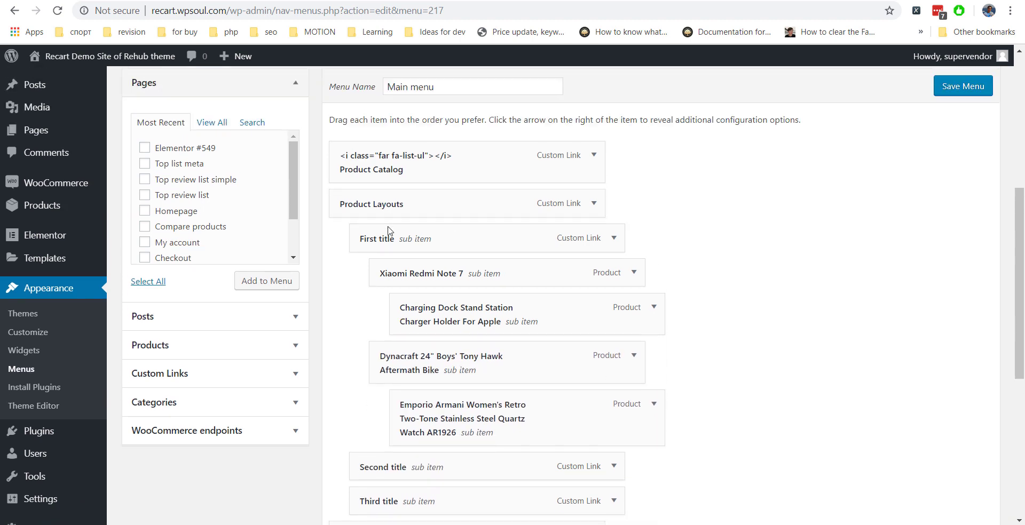
pyautogui.click(962, 87)
# Switch to the Mega Menus documentation, find the Vertical Mega menu section and copy the class name vertical-menu.
pyautogui.hotkey('ctrl', 'Tab')
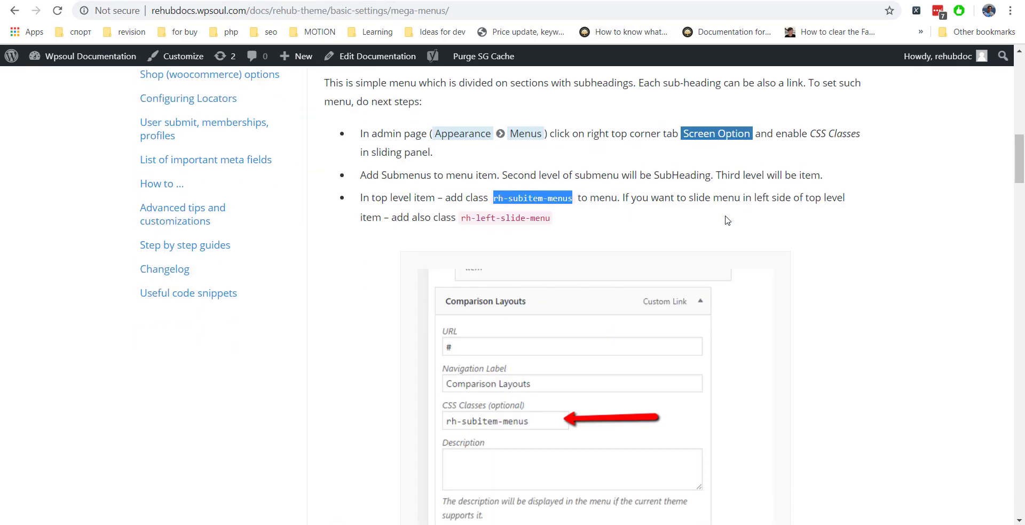
pyautogui.scroll(-10, 778, 213)
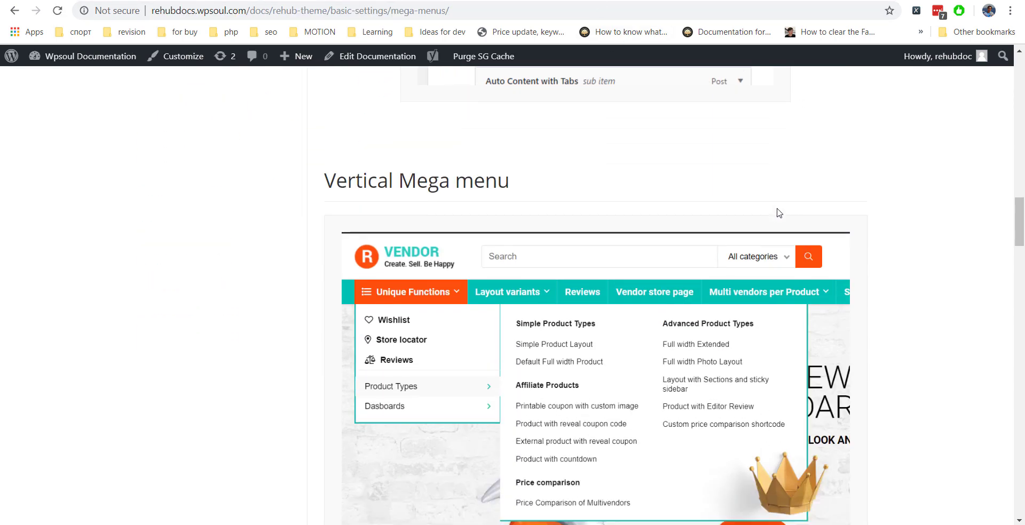
pyautogui.scroll(-1, 778, 213)
pyautogui.scroll(-2, 539, 160)
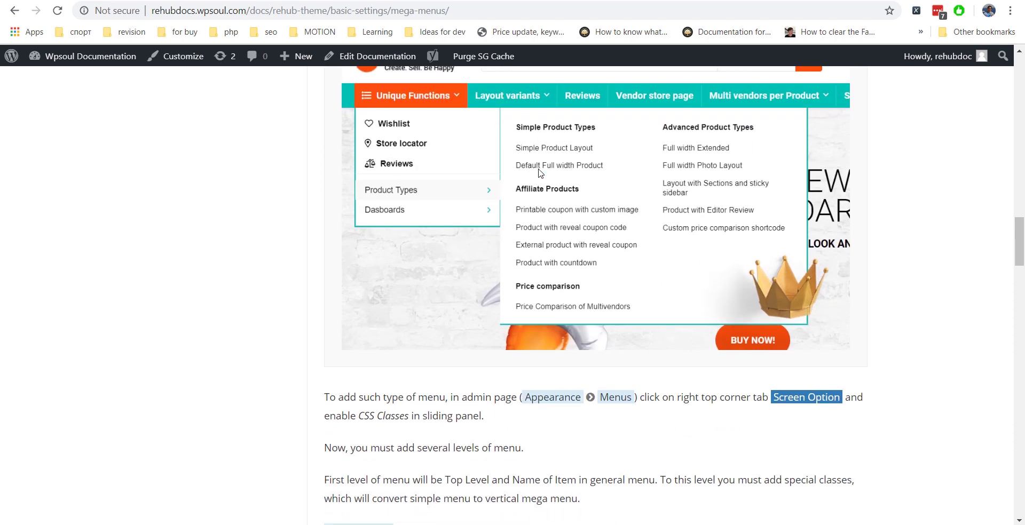
pyautogui.scroll(-2, 539, 172)
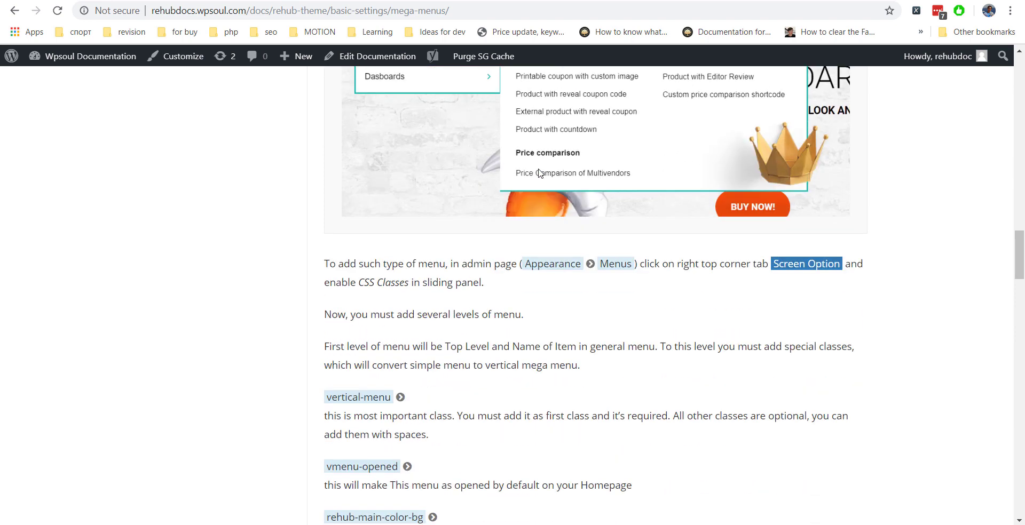
pyautogui.scroll(-2, 536, 176)
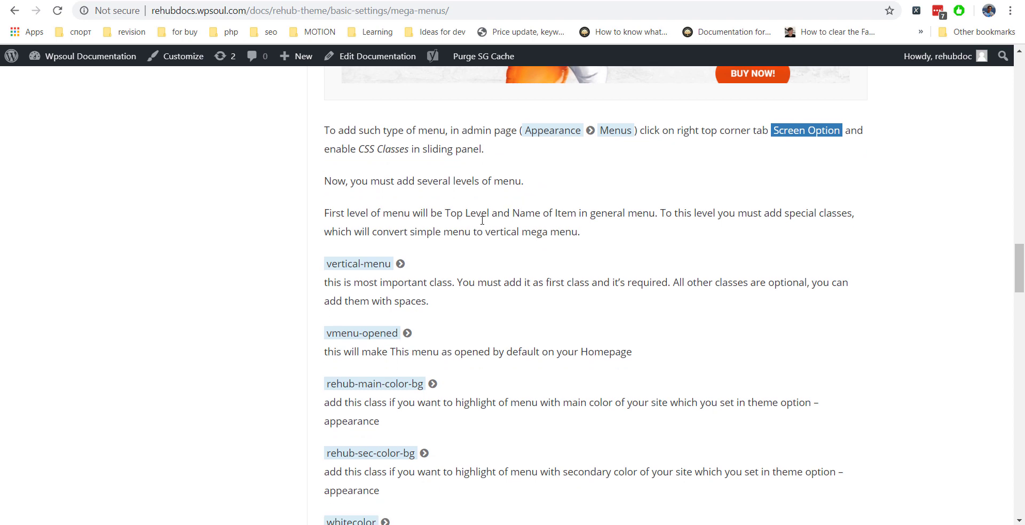
pyautogui.moveTo(391, 263); pyautogui.dragTo(327, 262)
pyautogui.hotkey('ctrl', 'c')
# Back in the menu editor, replace the CSS class of the Product Layouts item with vertical-menu.
pyautogui.click(516, 0)
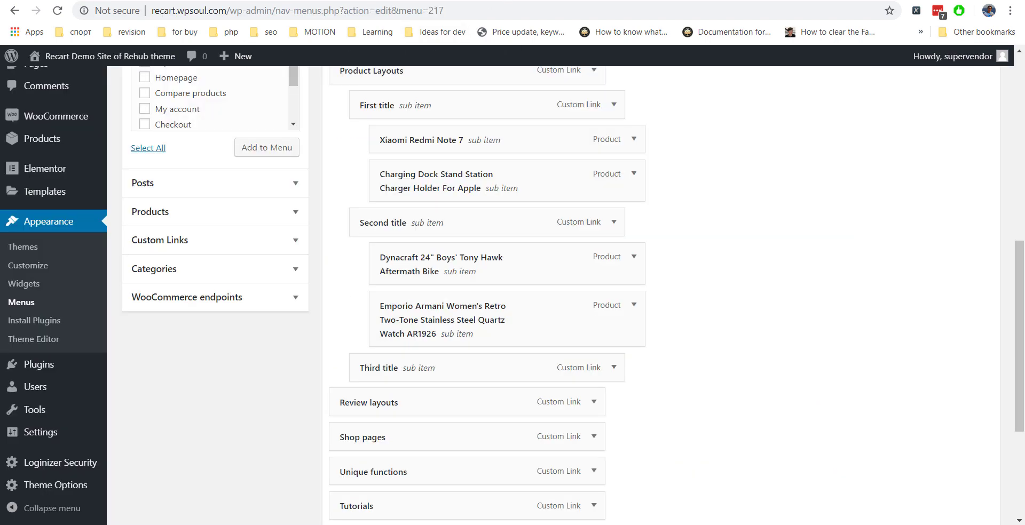
pyautogui.scroll(2, 497, 225)
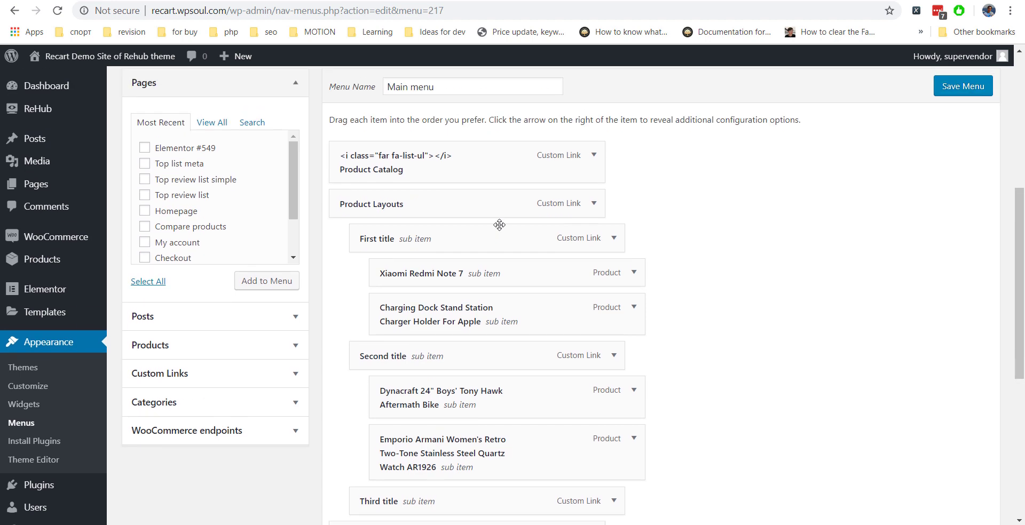
pyautogui.click(592, 203)
pyautogui.scroll(-2, 464, 247)
pyautogui.click(439, 253)
pyautogui.hotkey('ctrl', 'a')
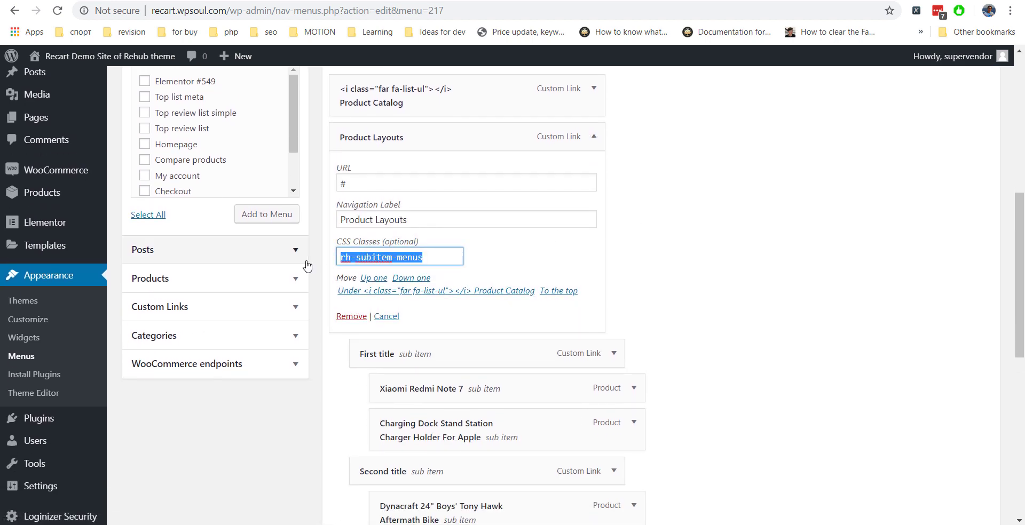
pyautogui.hotkey('ctrl', 'v')
pyautogui.click(658, 213)
# Return to the vertical menu documentation and copy the main color background class rehub-main-color-bg.
pyautogui.click(598, 1)
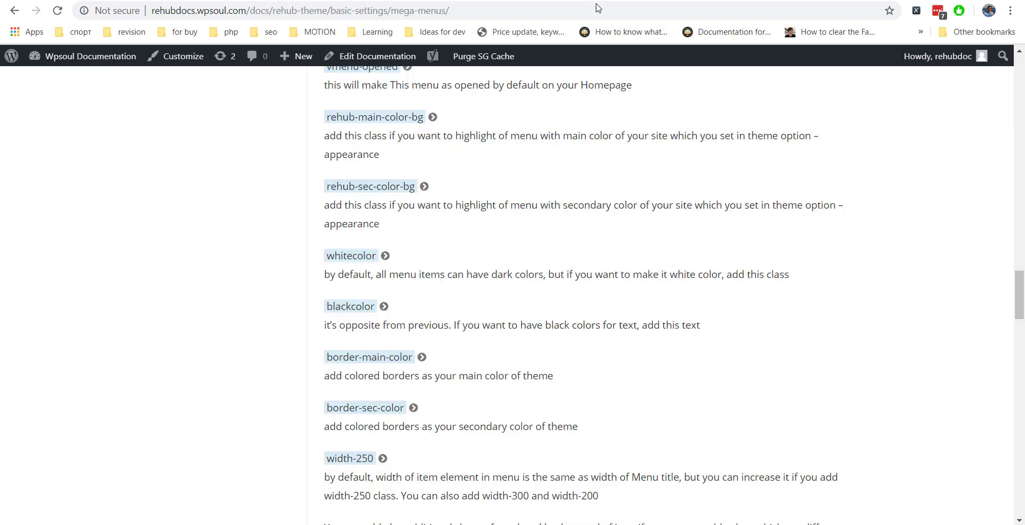
pyautogui.scroll(2, 559, 240)
pyautogui.click(542, 200)
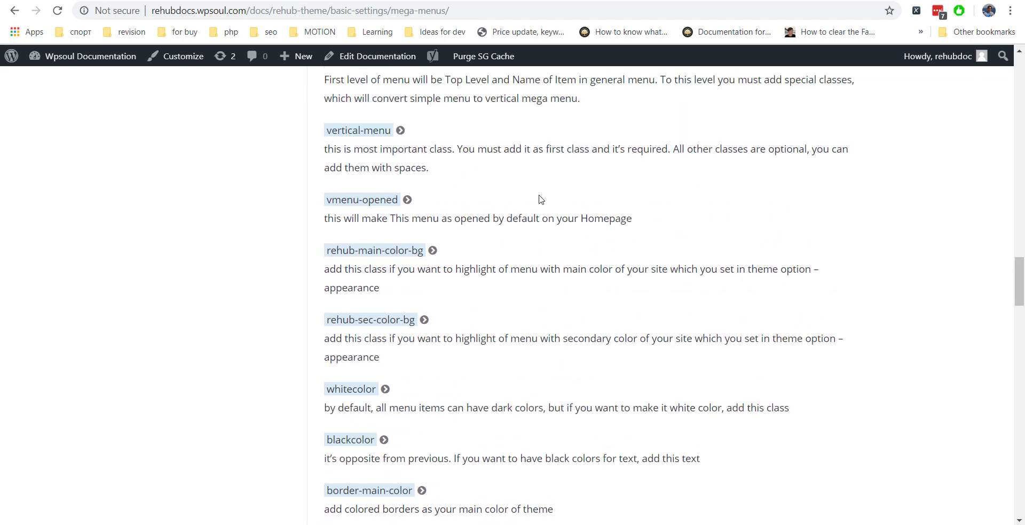
pyautogui.moveTo(423, 251); pyautogui.dragTo(331, 245)
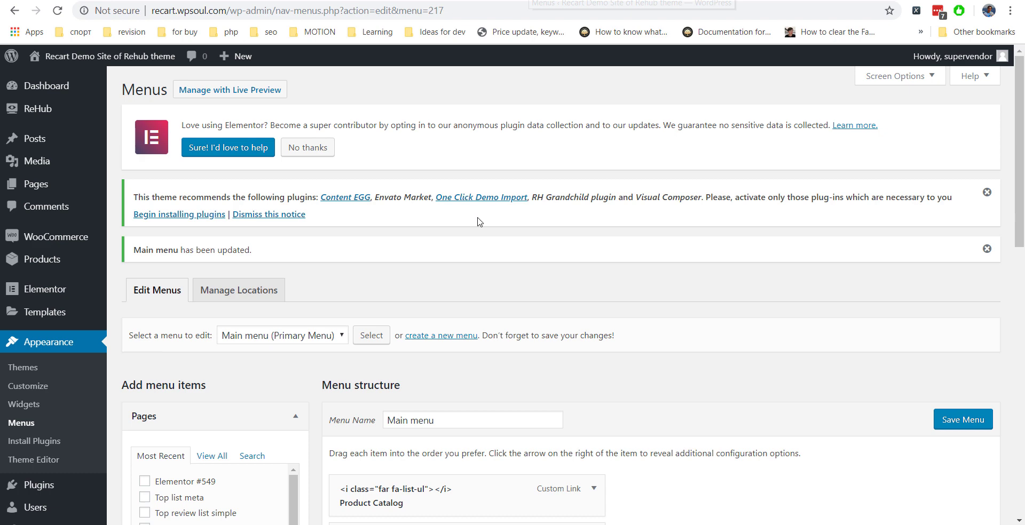
# In the menu editor, append rehub-main-color-bg to the CSS classes of Product Layouts and save the menu.
pyautogui.scroll(-5, 479, 222)
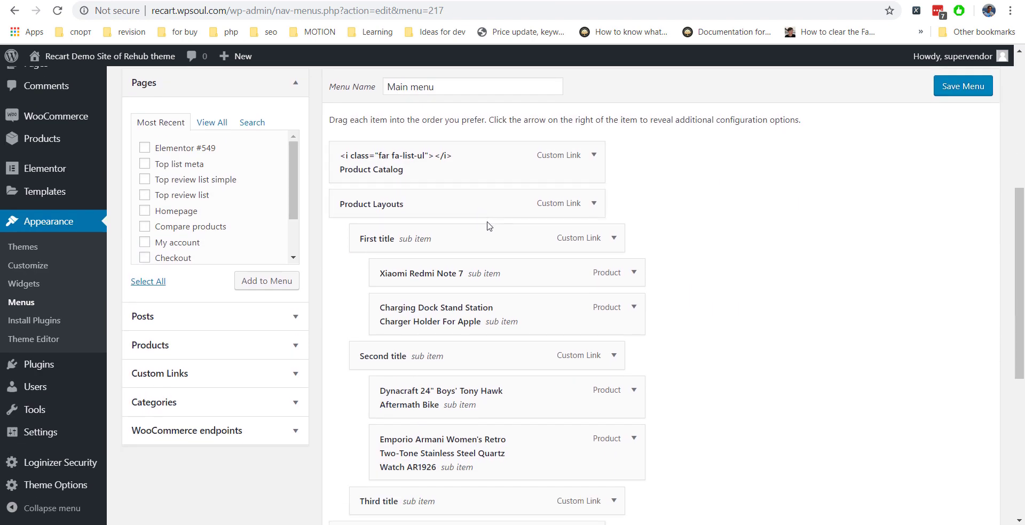
pyautogui.click(593, 203)
pyautogui.click(432, 320)
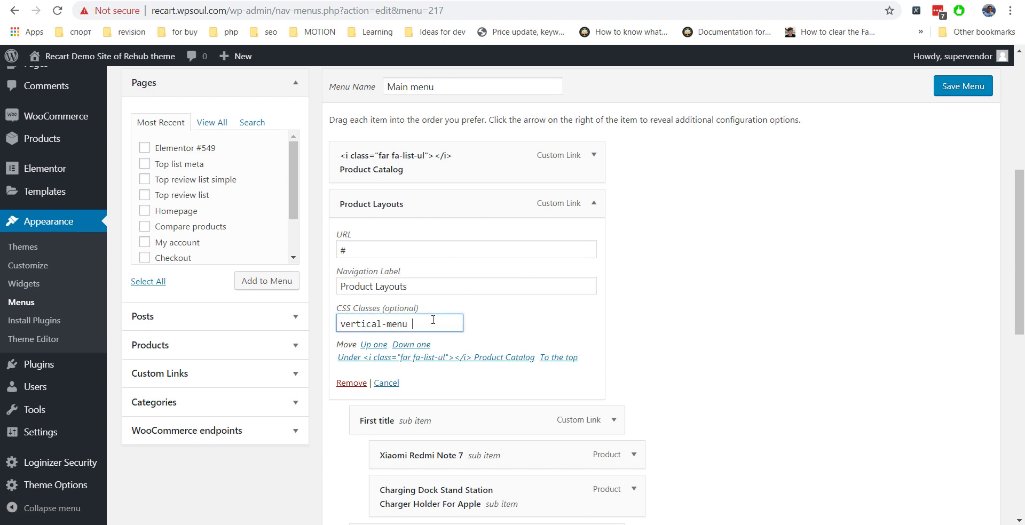
pyautogui.write('rehub-main-color-bg')
pyautogui.click(954, 92)
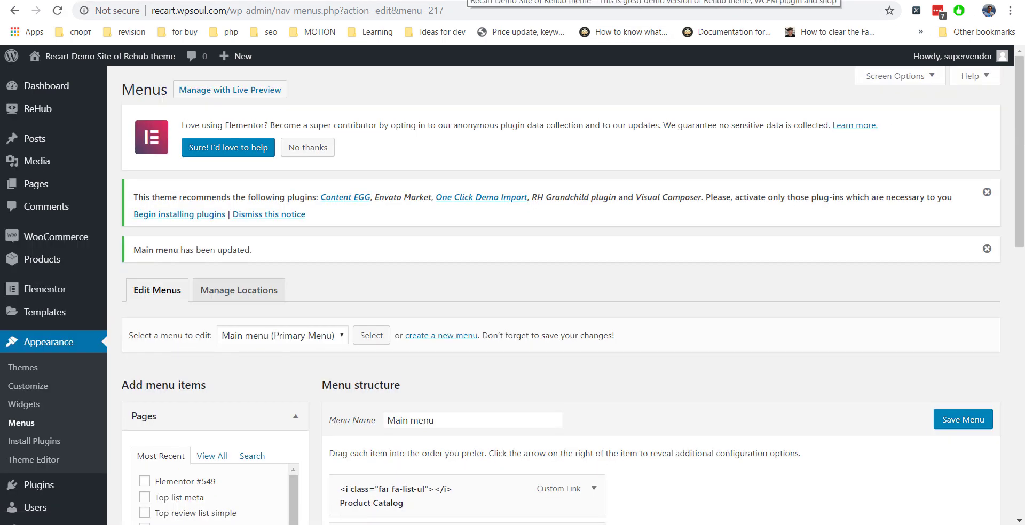
# Switch to the documentation and copy the white text class name whitecolor.
pyautogui.click(497, 0)
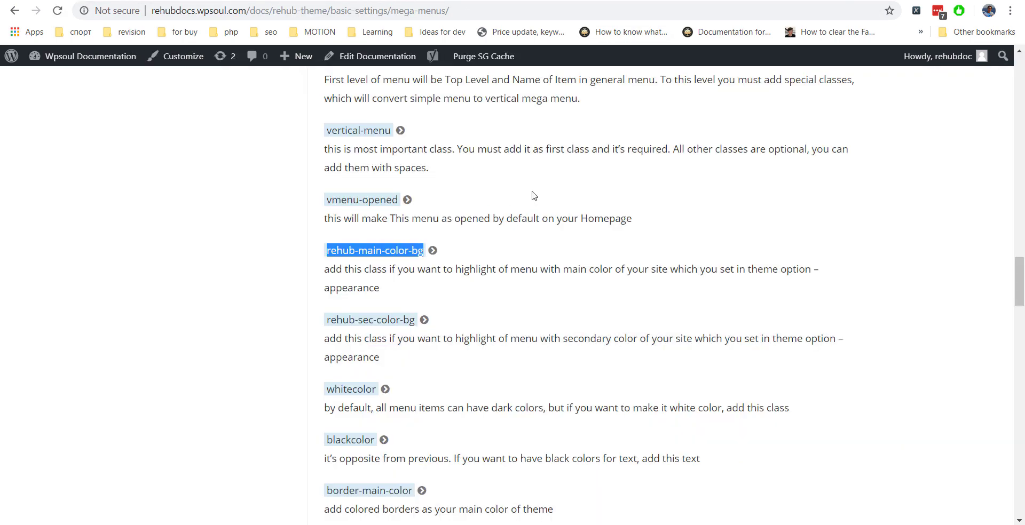
pyautogui.moveTo(378, 389); pyautogui.dragTo(341, 383)
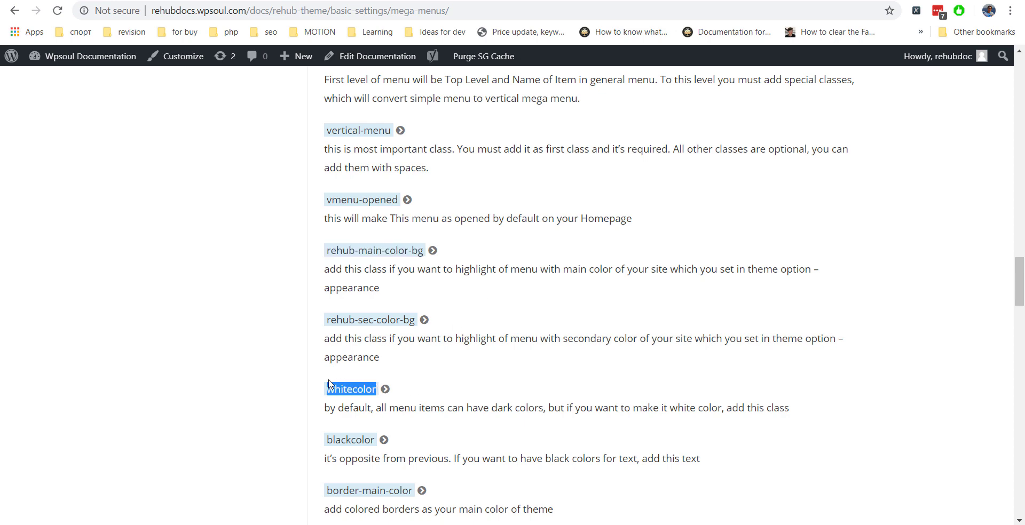
pyautogui.hotkey('ctrl', 'c')
# Back in the menu editor, append whitecolor to the CSS classes of the Product Layouts item.
pyautogui.hotkey('ctrl', 'Tab')
pyautogui.scroll(-6, 595, 206)
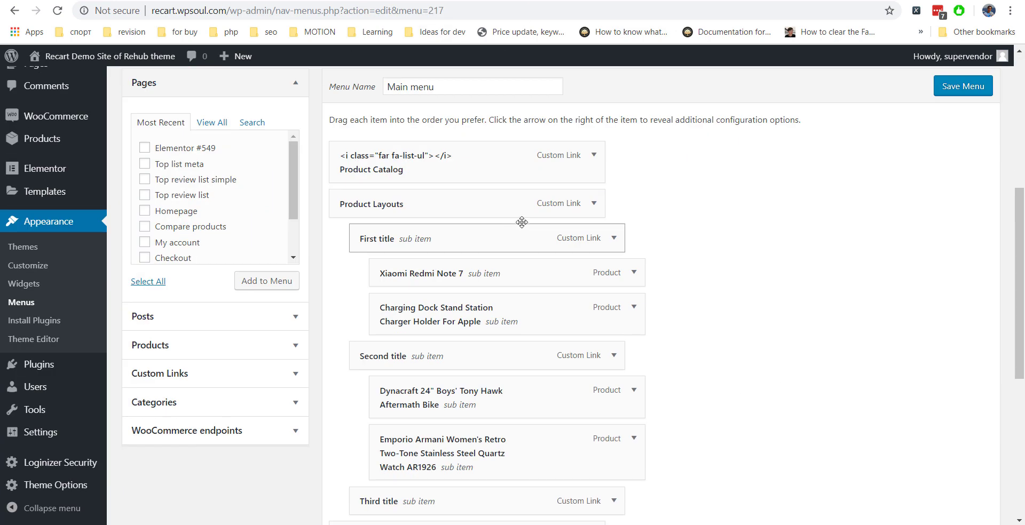
pyautogui.click(595, 206)
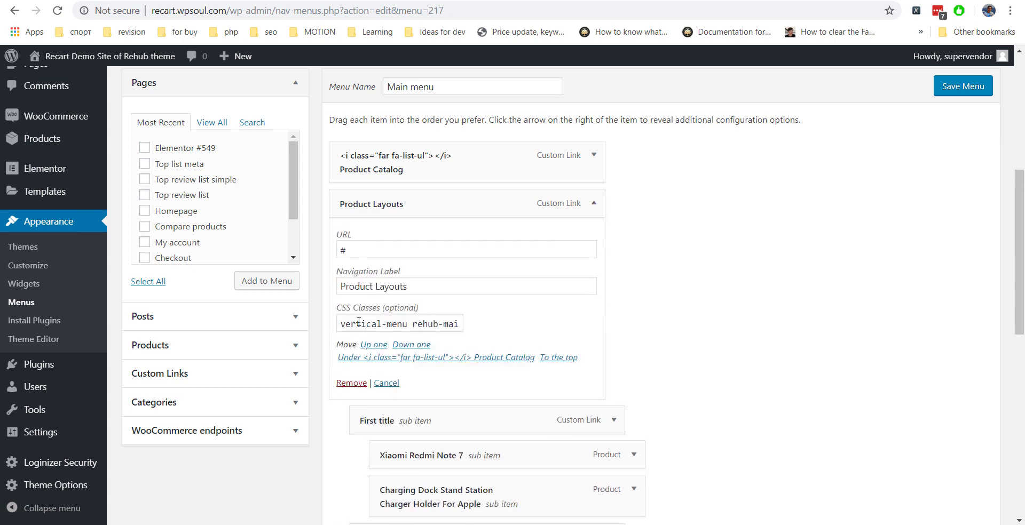
pyautogui.moveTo(407, 325); pyautogui.dragTo(541, 329)
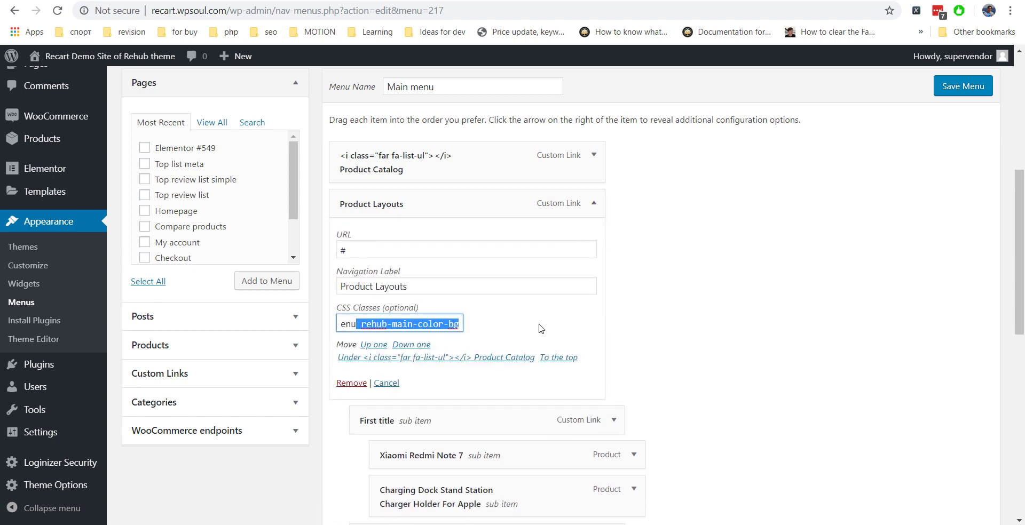
pyautogui.click(459, 327)
pyautogui.write('whitecolor')
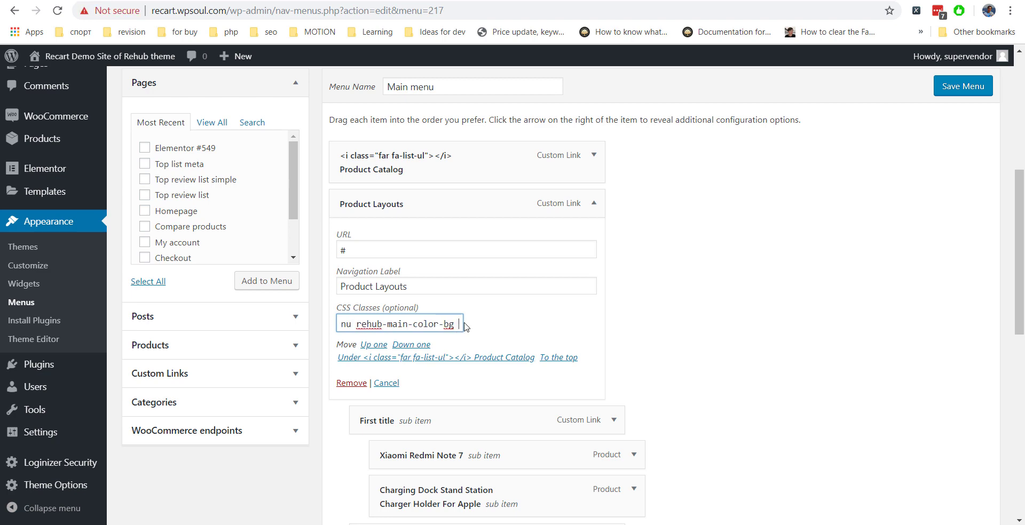
# Return to the documentation and copy the colored border class name border-main-color.
pyautogui.click(617, 0)
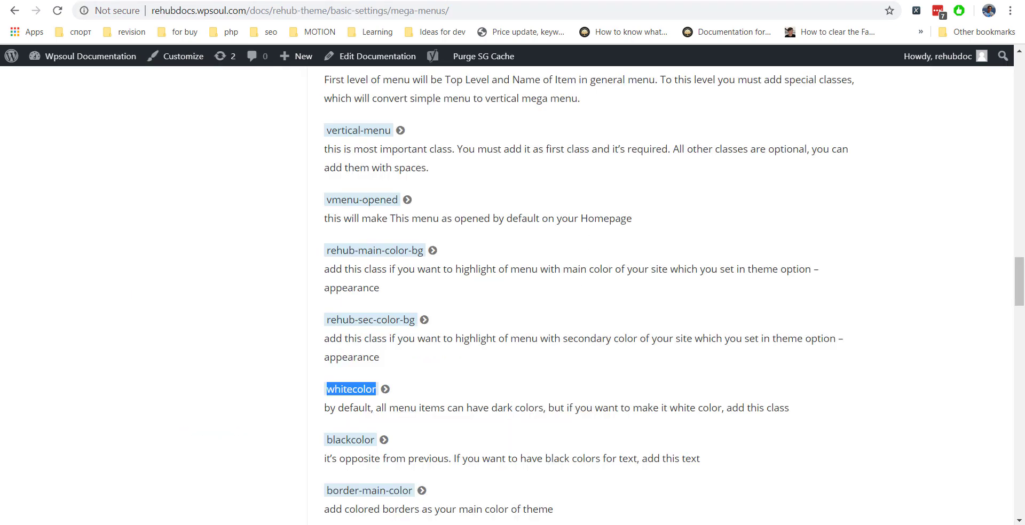
pyautogui.scroll(-4, 553, 192)
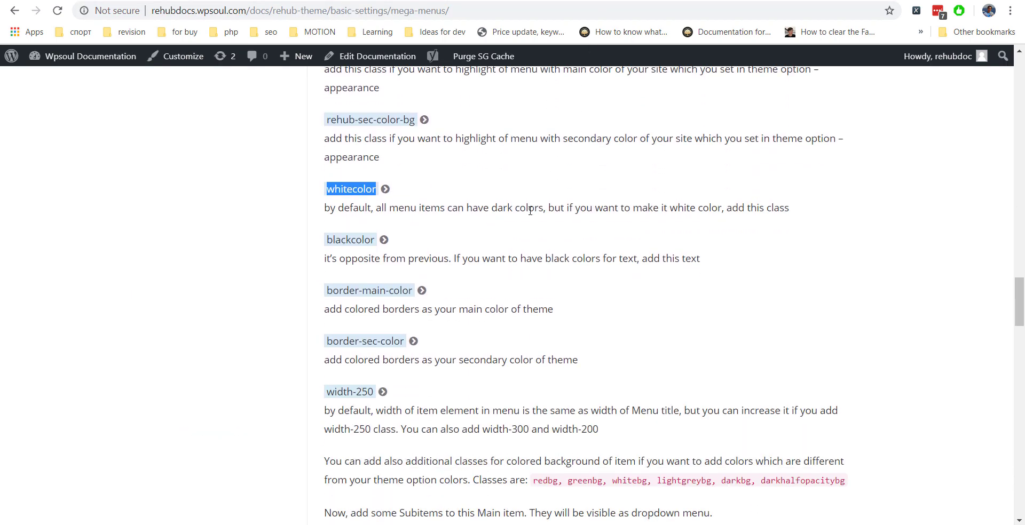
pyautogui.scroll(-1, 530, 211)
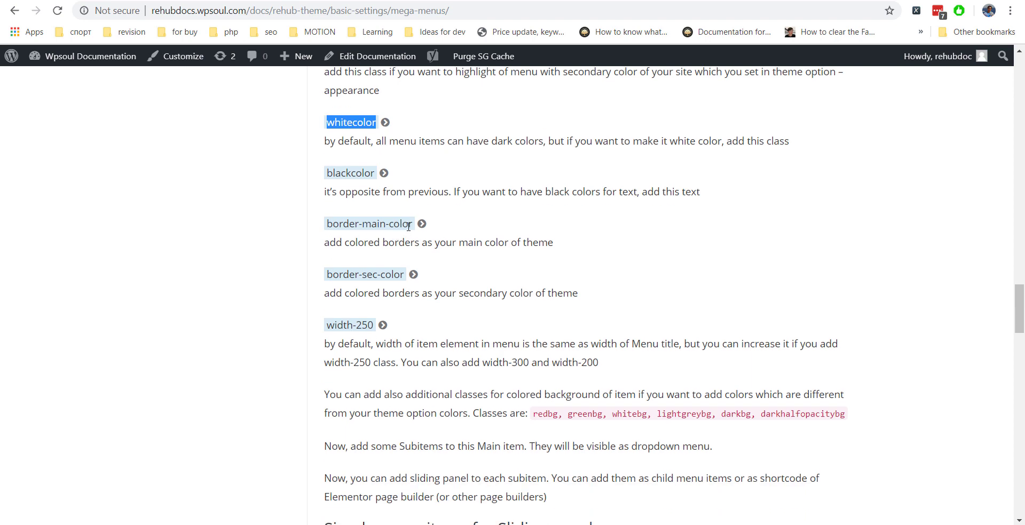
pyautogui.moveTo(412, 224); pyautogui.dragTo(326, 224)
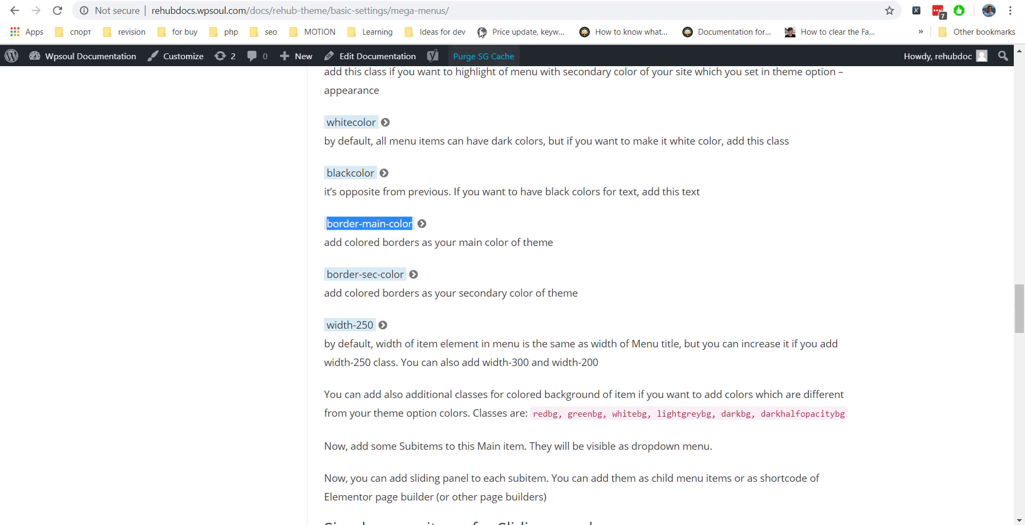
# In the menu editor, append border-main-color after whitecolor in the Product Layouts CSS classes and save the menu.
pyautogui.click(518, 1)
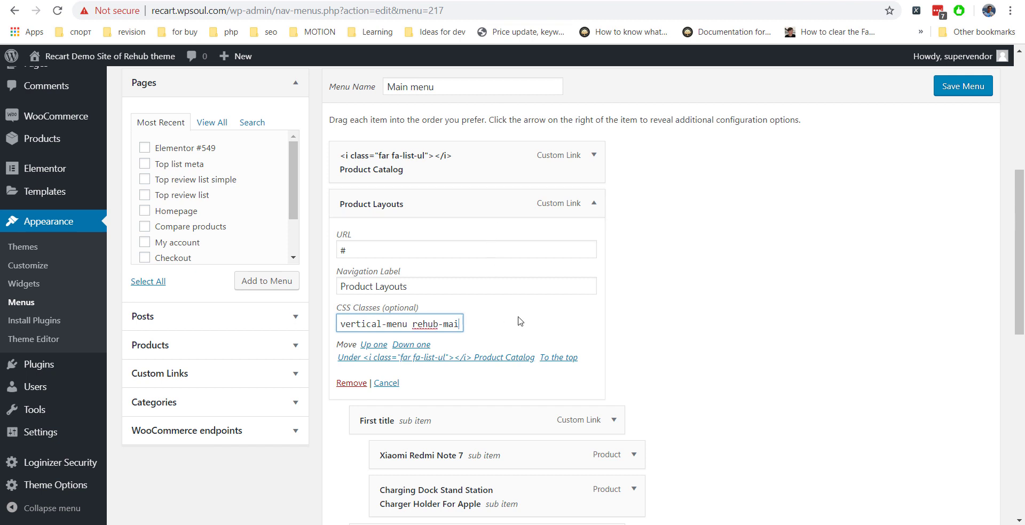
pyautogui.write('n-color-bg whitecolor')
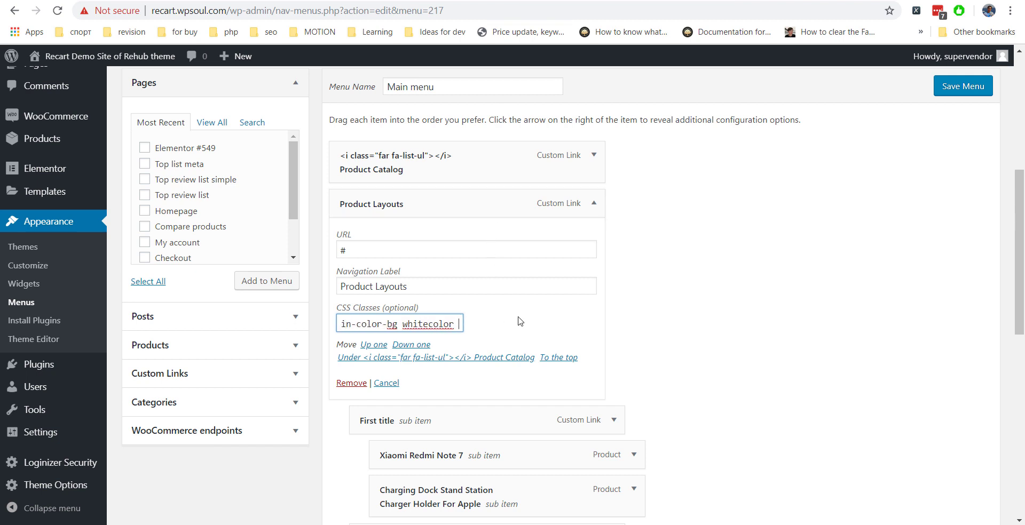
pyautogui.hotkey('ctrl', 'v')
pyautogui.click(952, 90)
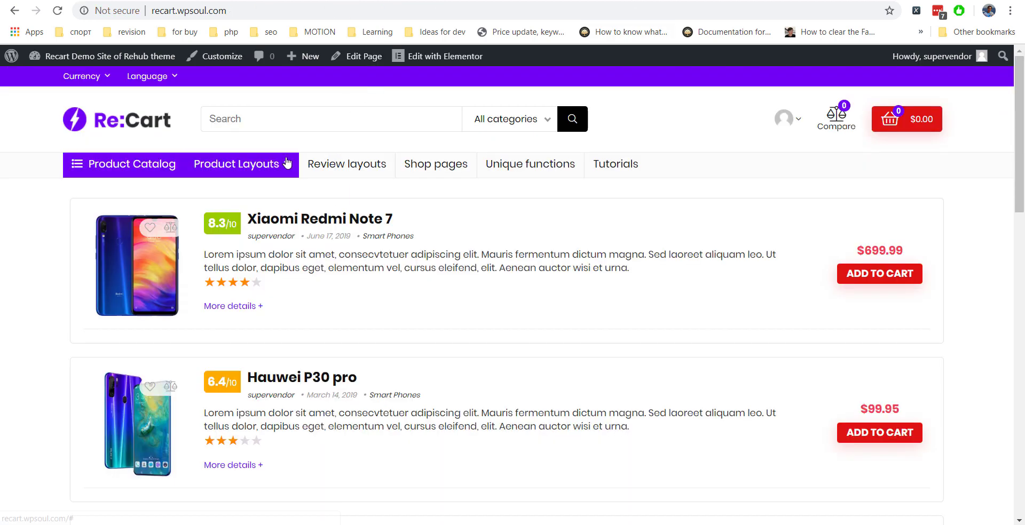
# View the Product Layouts dropdown on the storefront homepage and expand the sliding panel of First title.
pyautogui.moveTo(274, 174)
pyautogui.moveTo(274, 194)
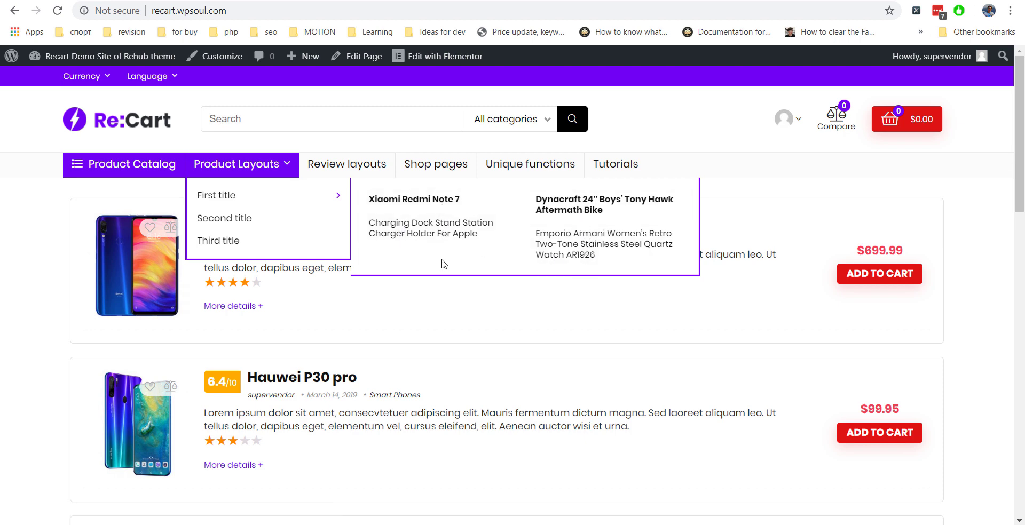
# In the documentation, find the Simple menu items for Sliding panel section and copy the class name border-grey-bottom.
pyautogui.click(583, 1)
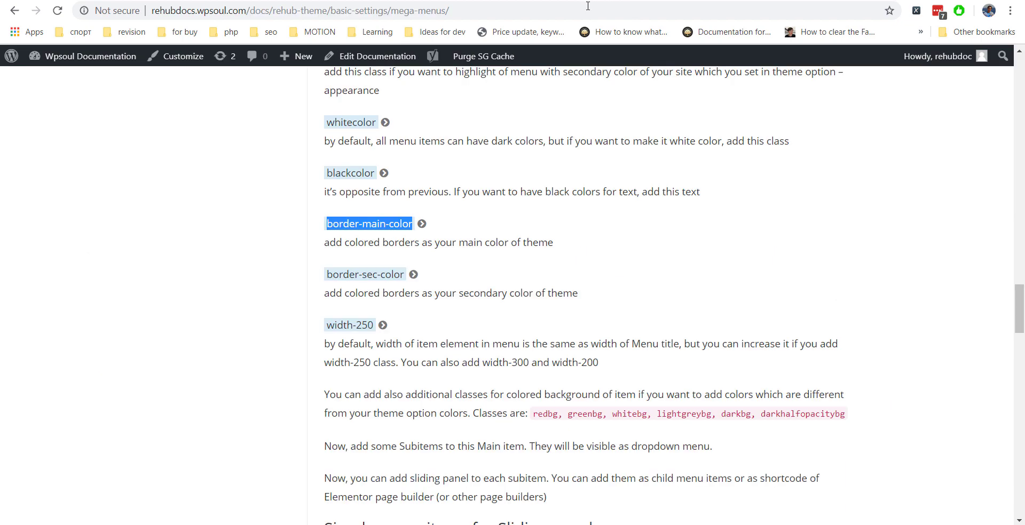
pyautogui.scroll(-1, 635, 135)
pyautogui.scroll(-1, 634, 133)
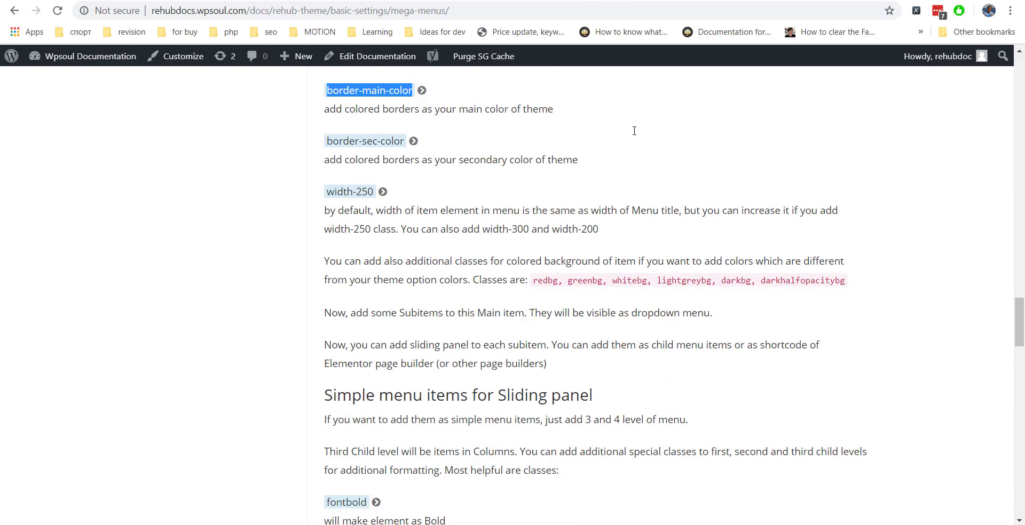
pyautogui.scroll(-2, 634, 131)
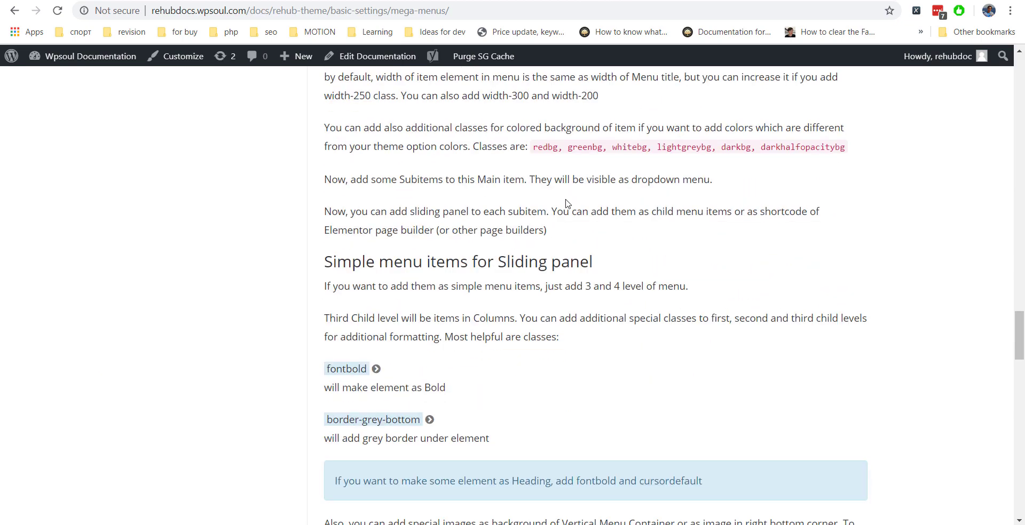
pyautogui.scroll(-1, 567, 203)
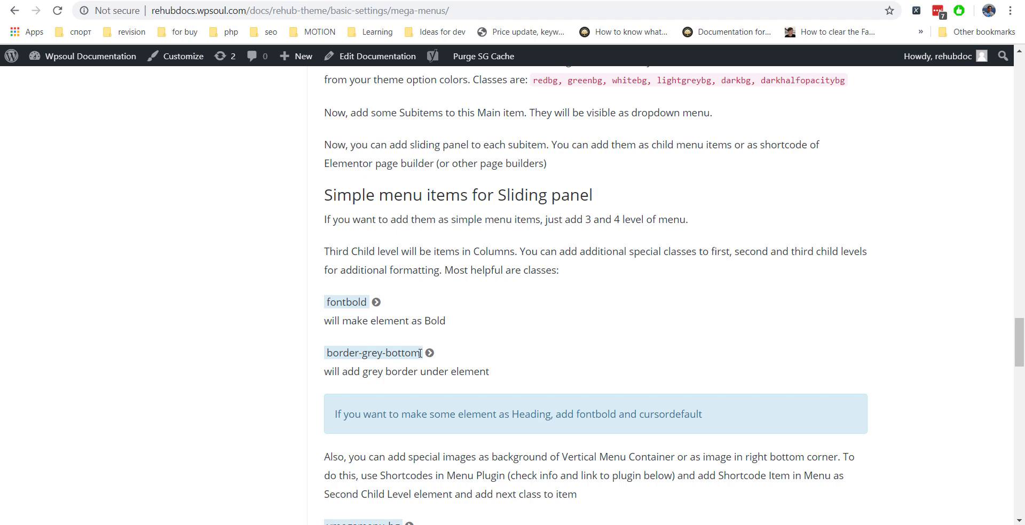
pyautogui.moveTo(420, 354); pyautogui.dragTo(328, 352)
# In the menu editor, add border-grey-bottom to the CSS classes of the Dynacraft 24" Boys' Tony Hawk Aftermath Bike sub item.
pyautogui.click(513, 1)
pyautogui.scroll(-6, 589, 249)
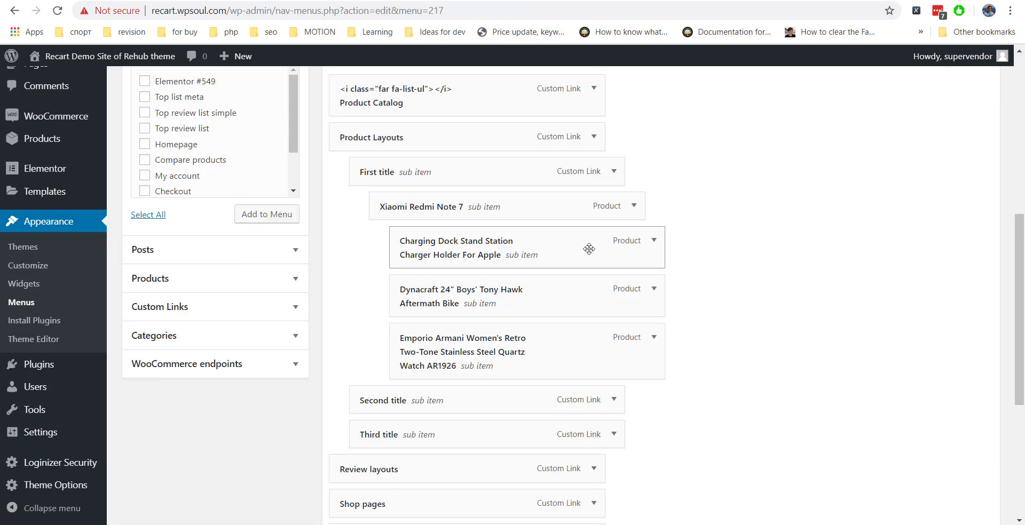
pyautogui.scroll(-1, 588, 248)
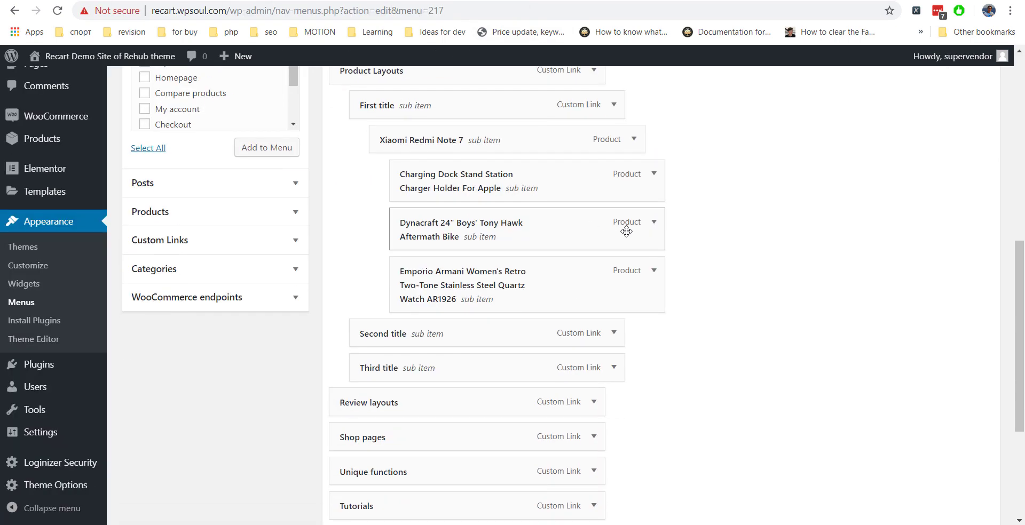
pyautogui.click(654, 222)
pyautogui.click(459, 318)
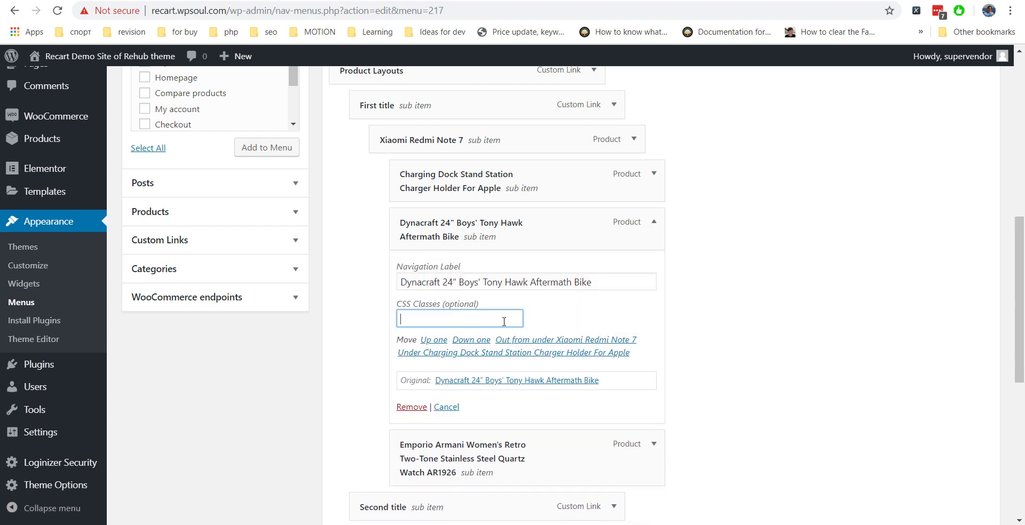
pyautogui.hotkey('ctrl', 'v')
# Copy fontbold from the documentation, insert it before border-grey-bottom in the Dynacraft bike item's CSS classes and save the menu.
pyautogui.hotkey('ctrl', 'Tab')
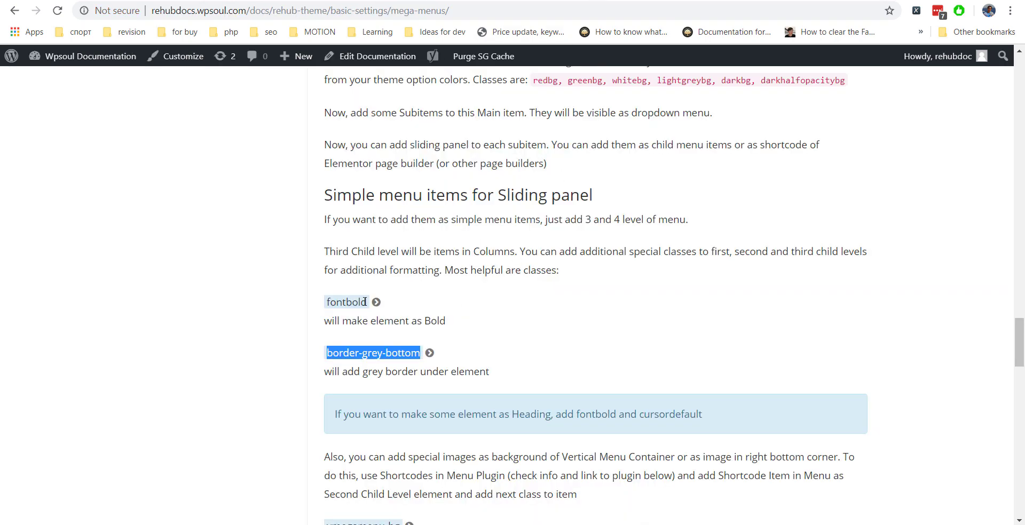
pyautogui.moveTo(365, 302); pyautogui.dragTo(326, 302)
pyautogui.hotkey('ctrl', 'c')
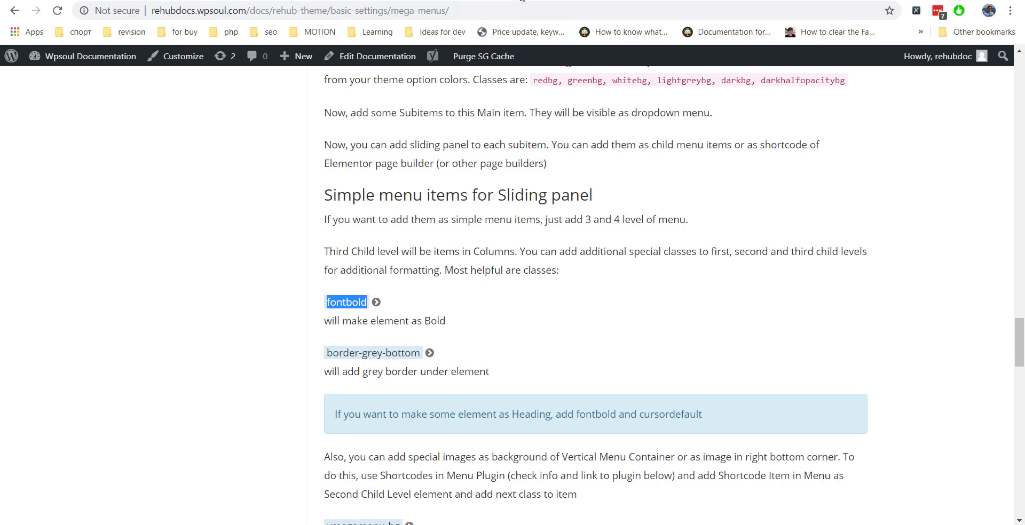
pyautogui.click(522, 0)
pyautogui.click(401, 316)
pyautogui.hotkey('ctrl', 'v')
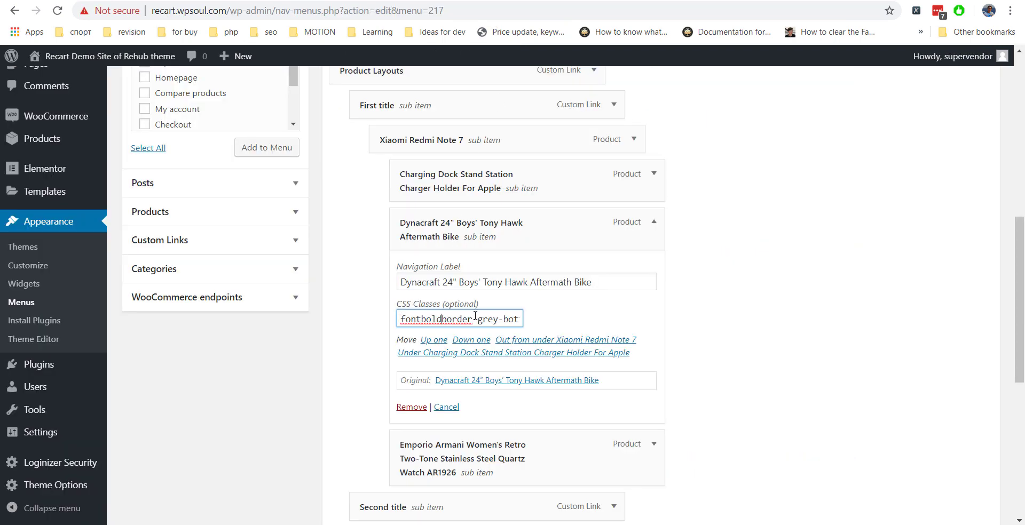
pyautogui.scroll(-5, 629, 293)
pyautogui.scroll(-2, 771, 364)
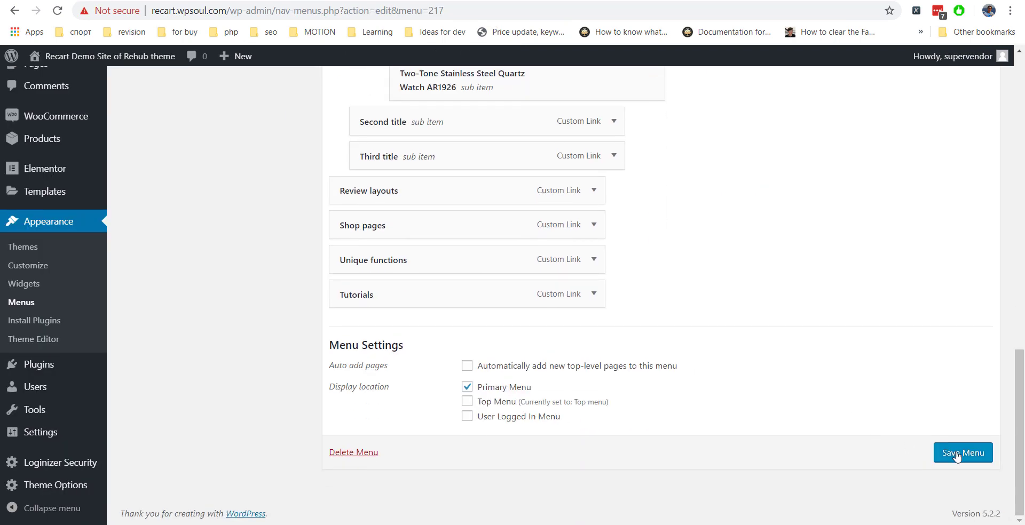
pyautogui.click(957, 456)
# Reload the storefront homepage and view the sliding panel of First title in the Product Layouts dropdown.
pyautogui.click(460, 0)
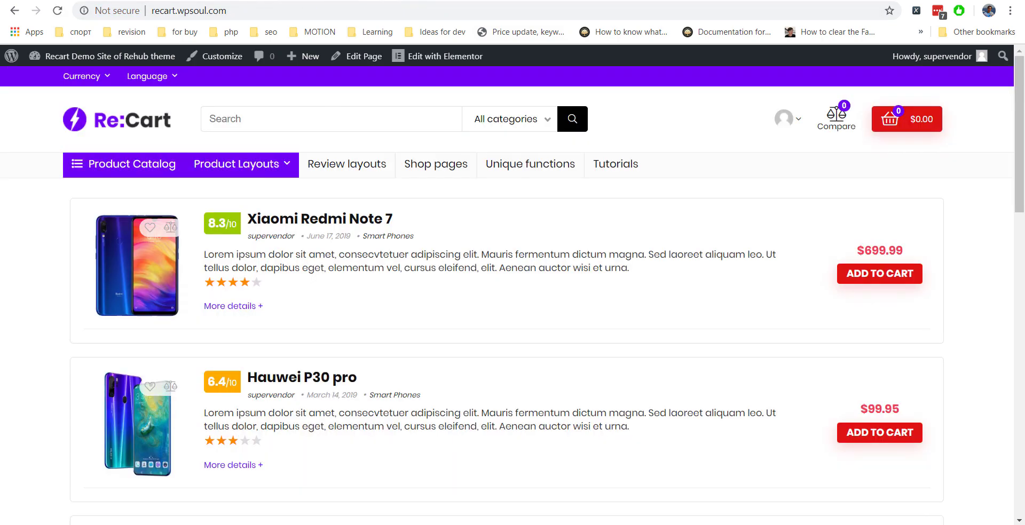
pyautogui.press('F5')
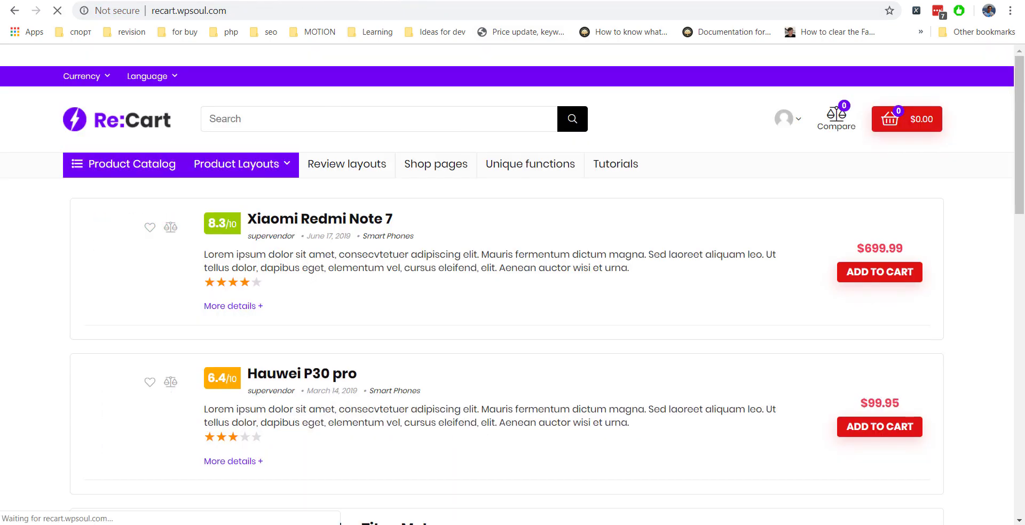
pyautogui.moveTo(264, 162)
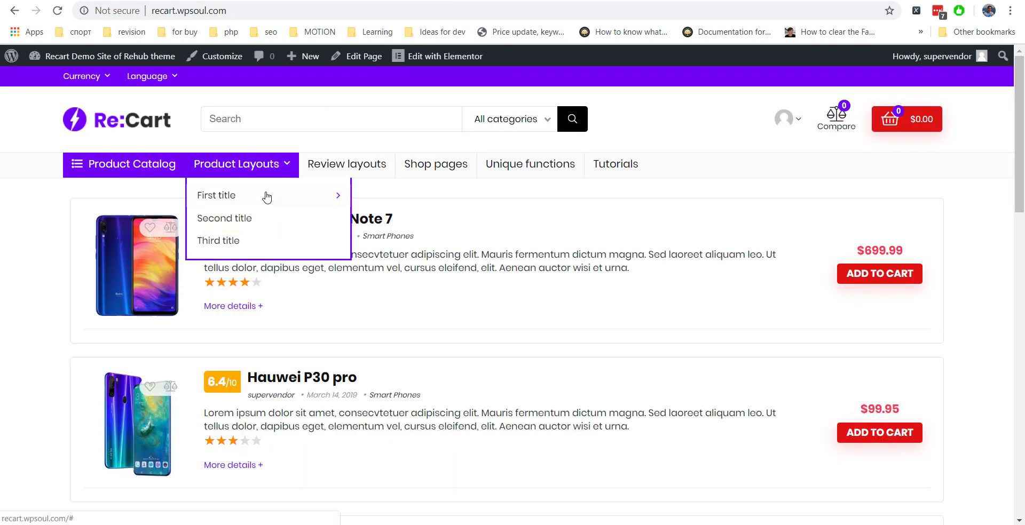
pyautogui.moveTo(268, 196)
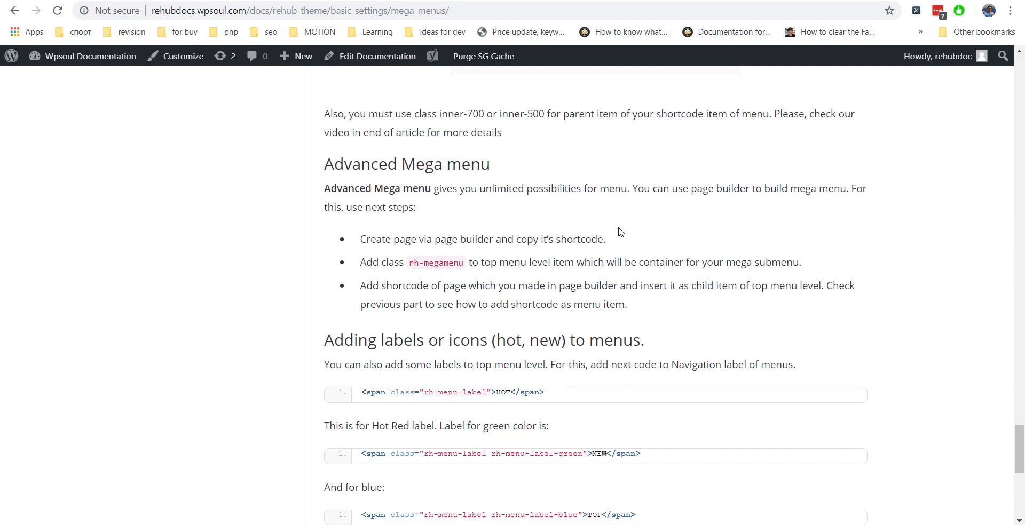
# In the documentation's section on adding labels or icons to menus, copy the span code of the red HOT label.
pyautogui.scroll(-1, 621, 232)
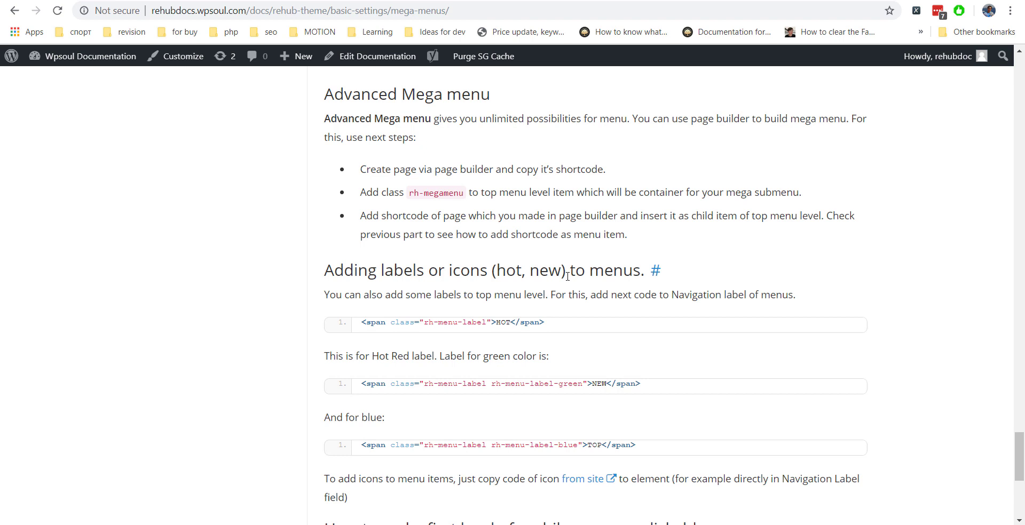
pyautogui.moveTo(558, 327)
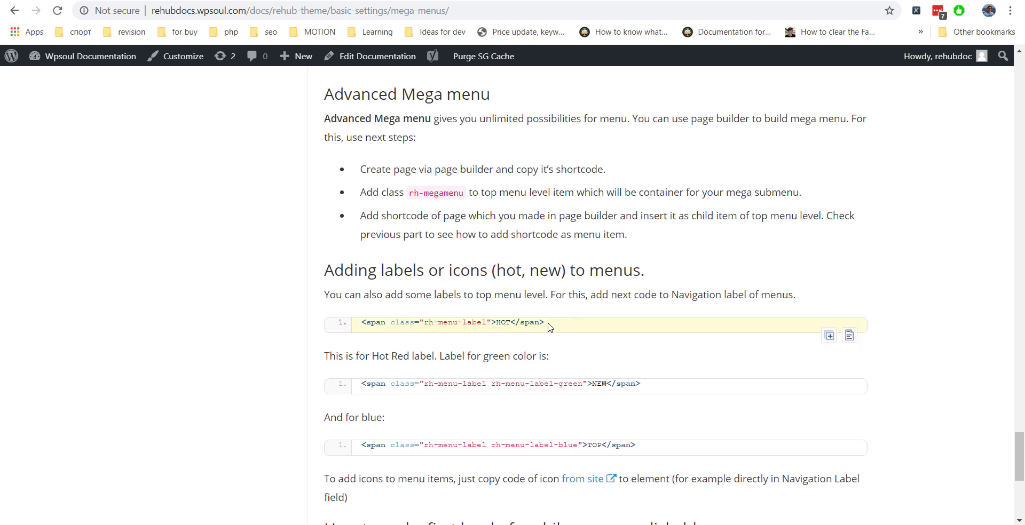
pyautogui.moveTo(549, 324); pyautogui.dragTo(368, 322)
pyautogui.hotkey('ctrl', 'c')
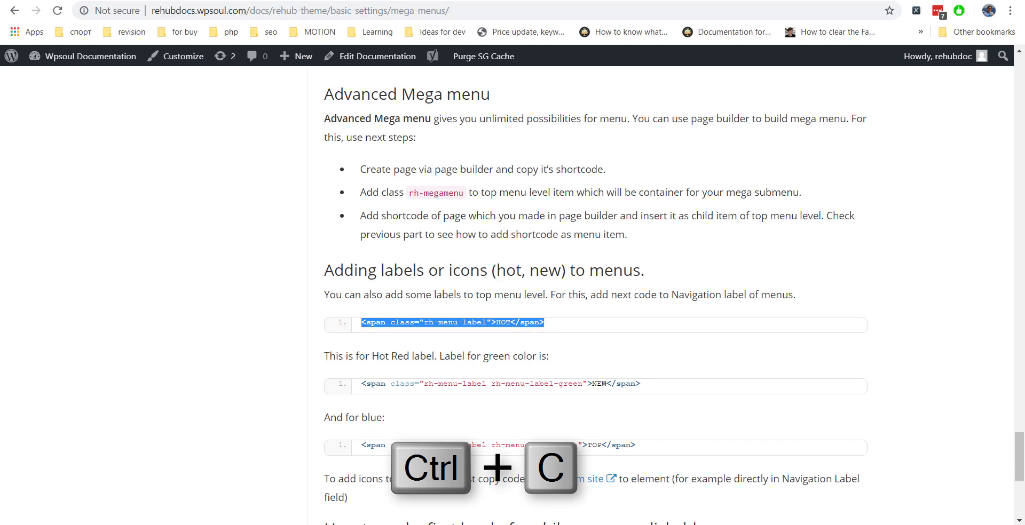
# In the menu editor, insert the HOT label code before Product Layouts in its navigation label and save the menu.
pyautogui.click(459, 0)
pyautogui.click(595, 155)
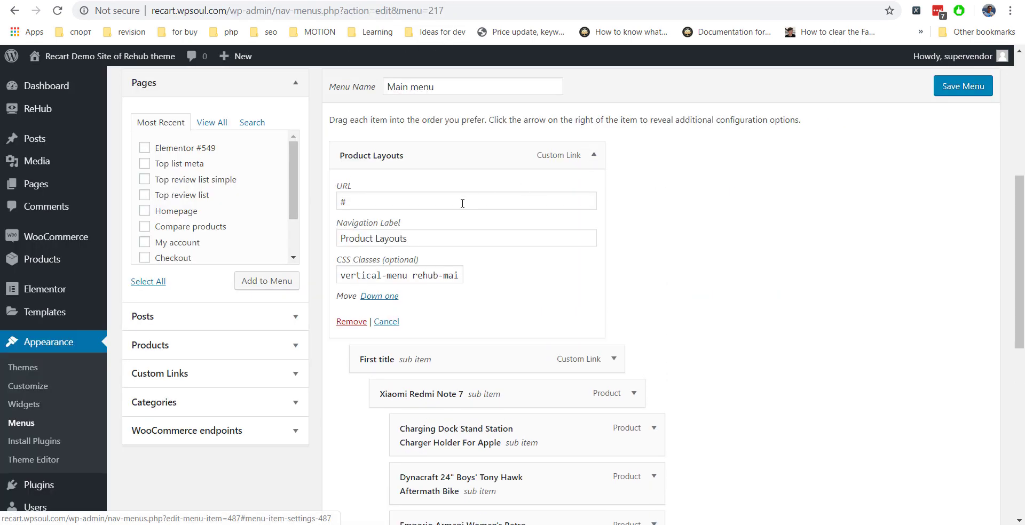
pyautogui.click(342, 237)
pyautogui.hotkey('ctrl', 'v')
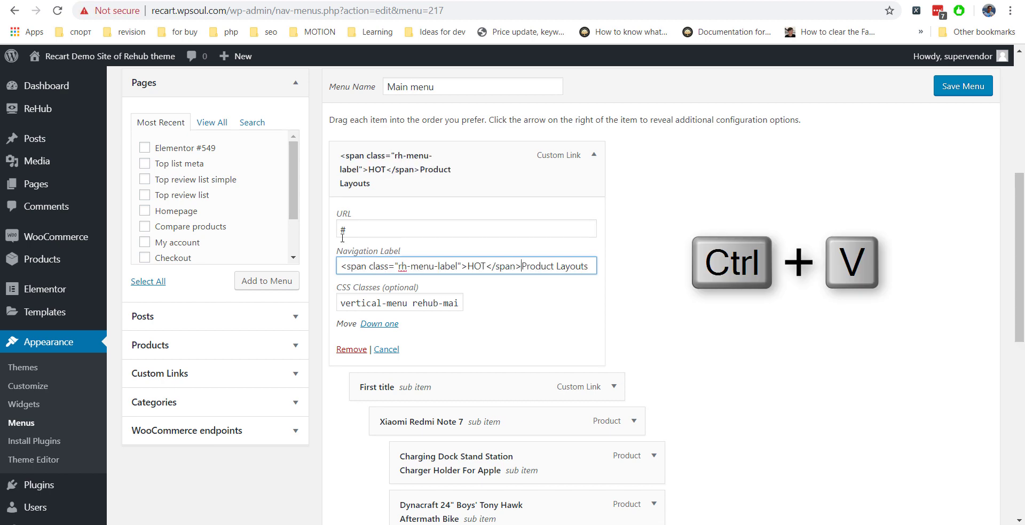
pyautogui.click(951, 92)
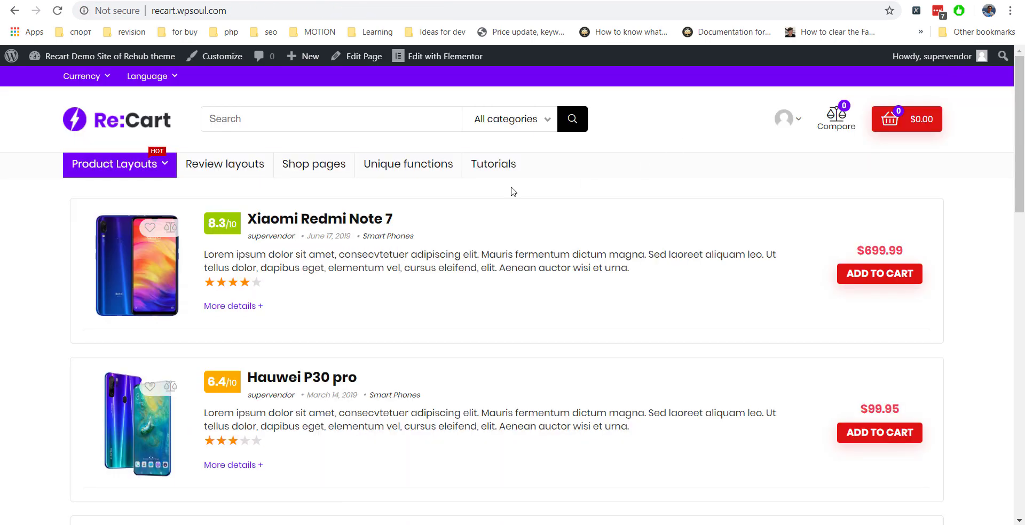
# Switch to the browser tab showing the Chrono24 site and open the Font Awesome icons page there.
pyautogui.click(657, 0)
pyautogui.click(656, 4)
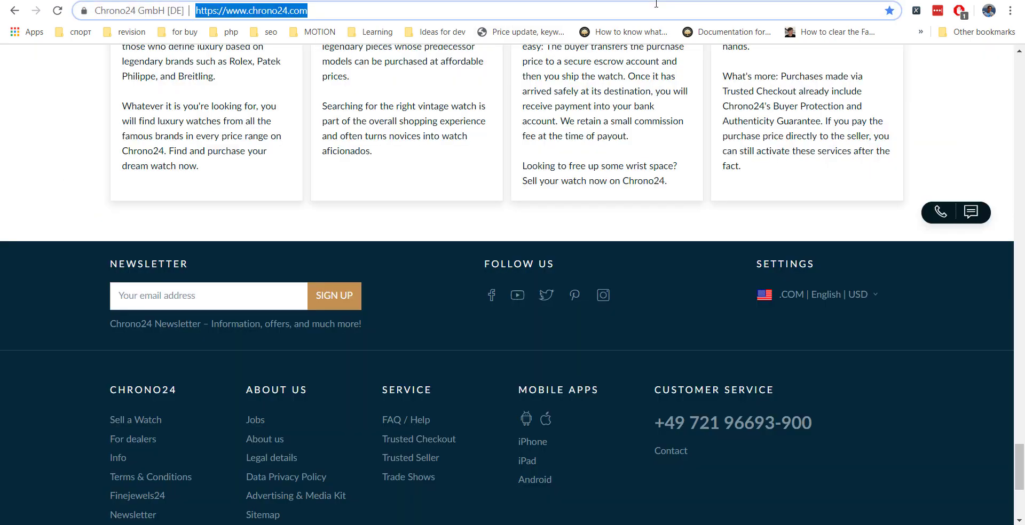
pyautogui.write('fontawesome')
pyautogui.press('Return')
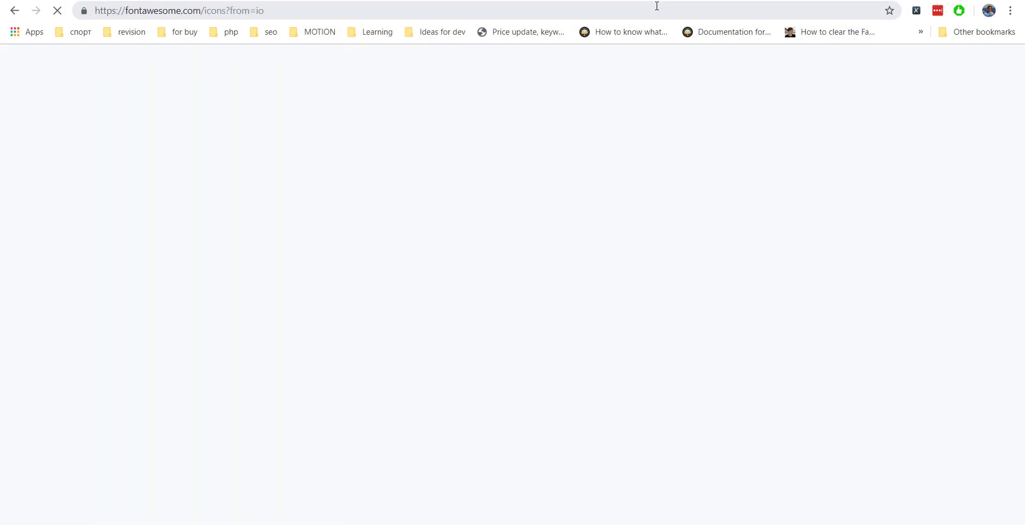
# Open the light style align-right icon in the Font Awesome icon list and copy its HTML code.
pyautogui.scroll(-1, 676, 130)
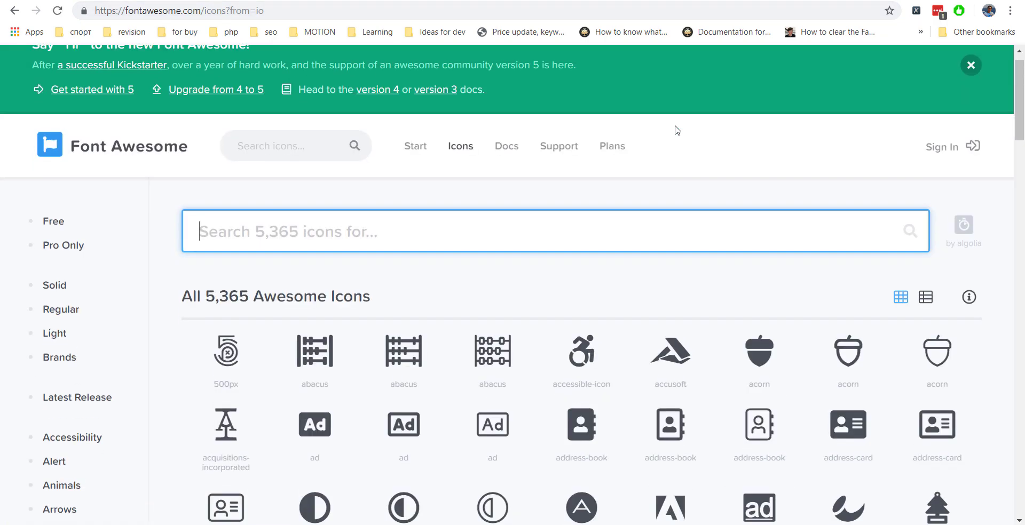
pyautogui.scroll(-2, 677, 130)
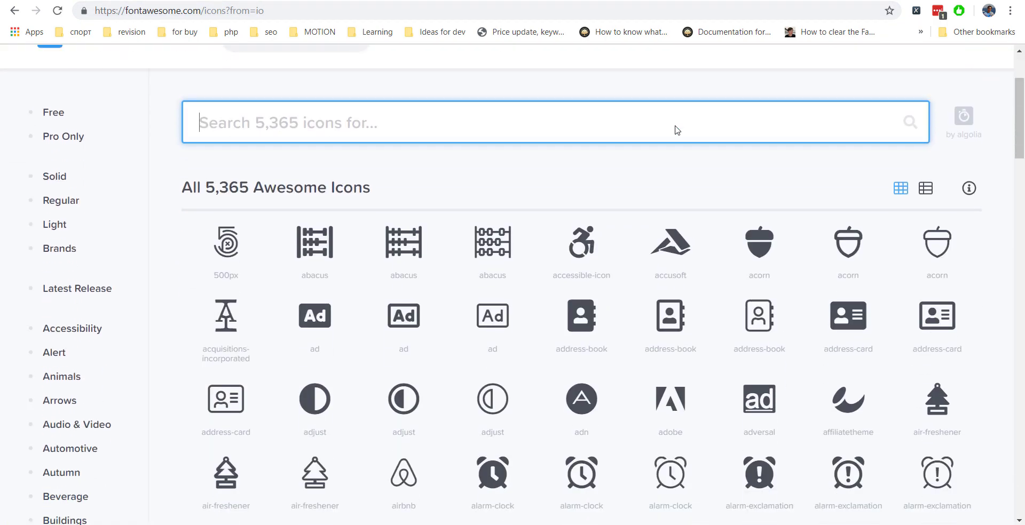
pyautogui.scroll(-4, 677, 130)
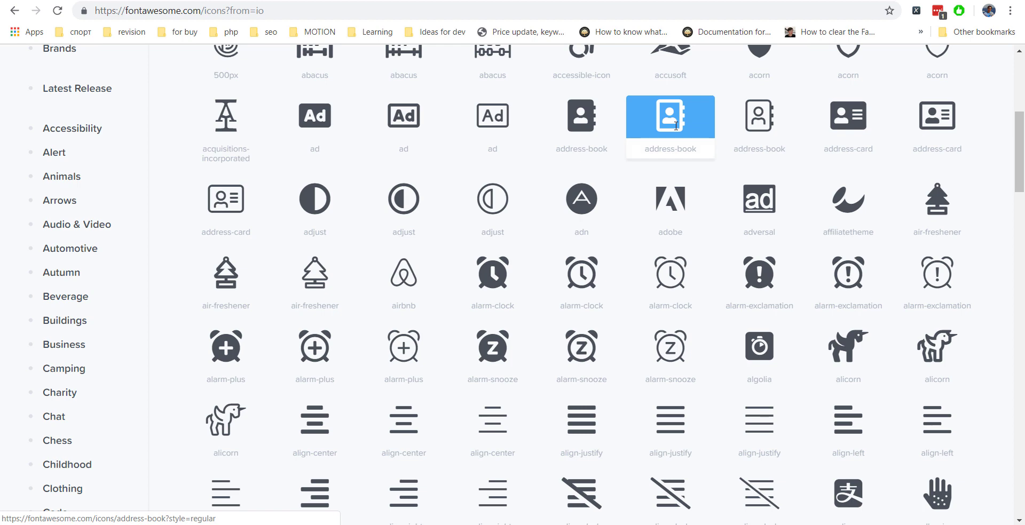
pyautogui.scroll(-5, 676, 126)
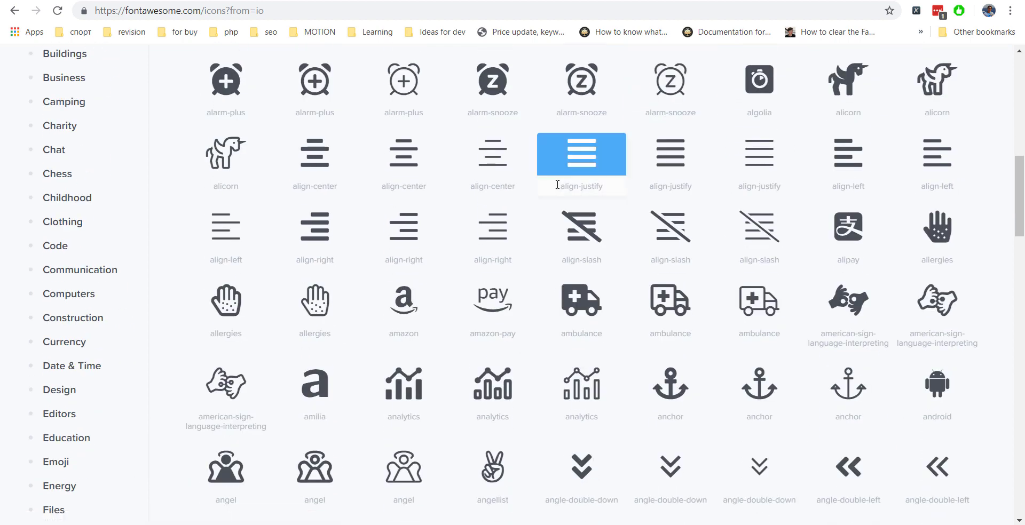
pyautogui.click(502, 231)
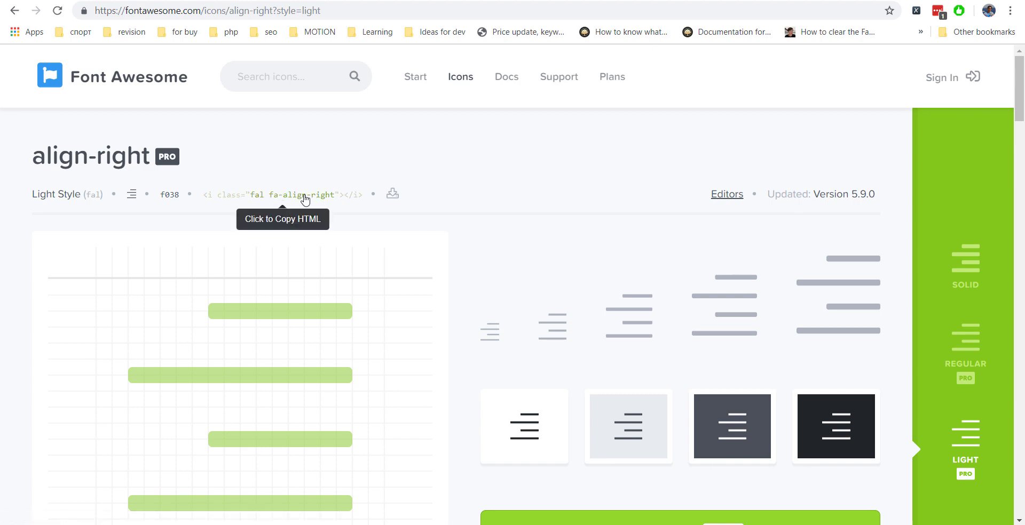
pyautogui.click(306, 201)
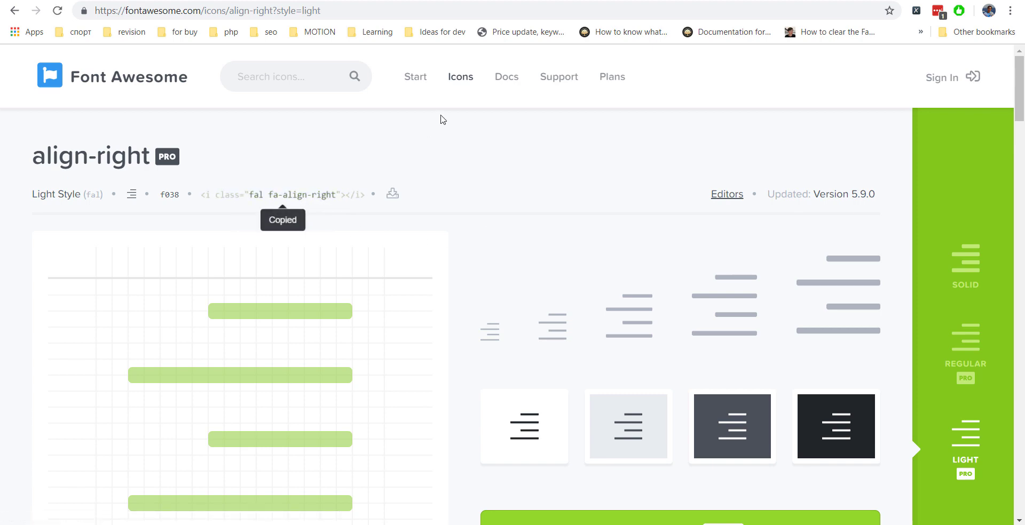
# In the menu editor, replace the HOT label code in Product Layouts' navigation label with the align-right icon code and save the menu.
pyautogui.click(523, 3)
pyautogui.scroll(-5, 491, 198)
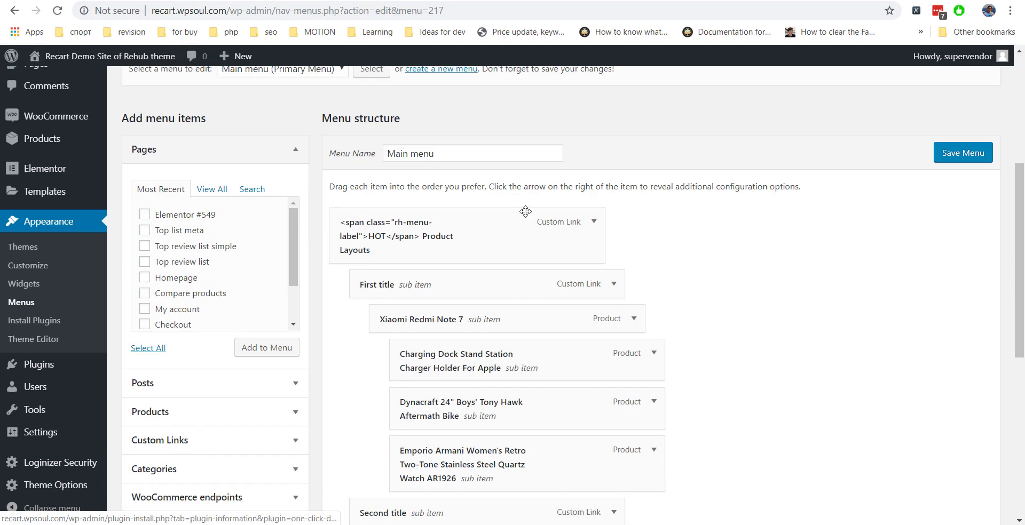
pyautogui.click(593, 225)
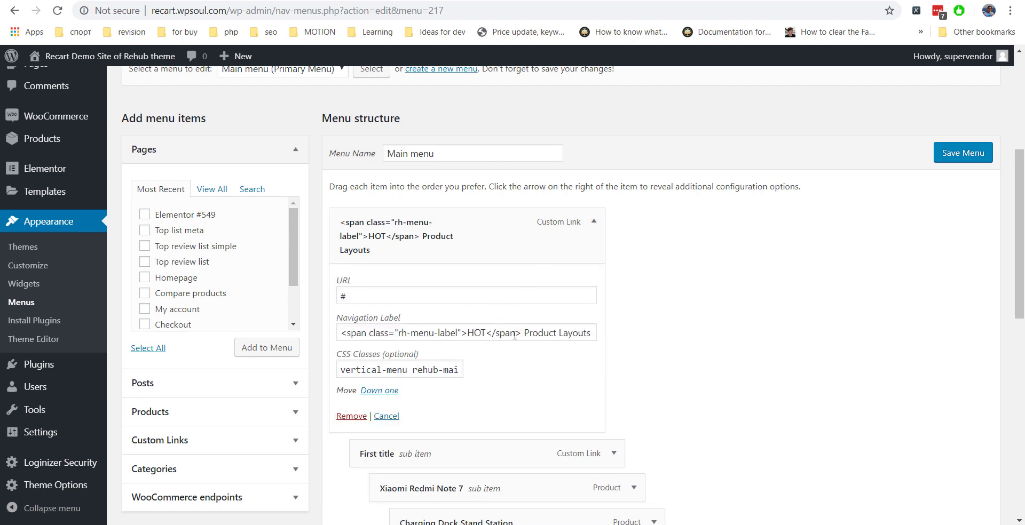
pyautogui.moveTo(521, 332); pyautogui.dragTo(312, 333)
pyautogui.hotkey('ctrl', 'v')
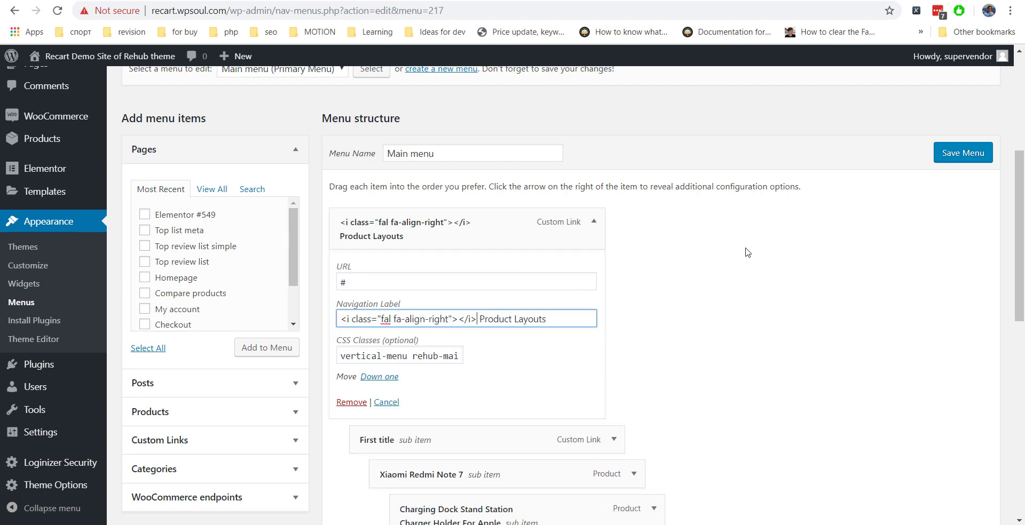
pyautogui.click(962, 154)
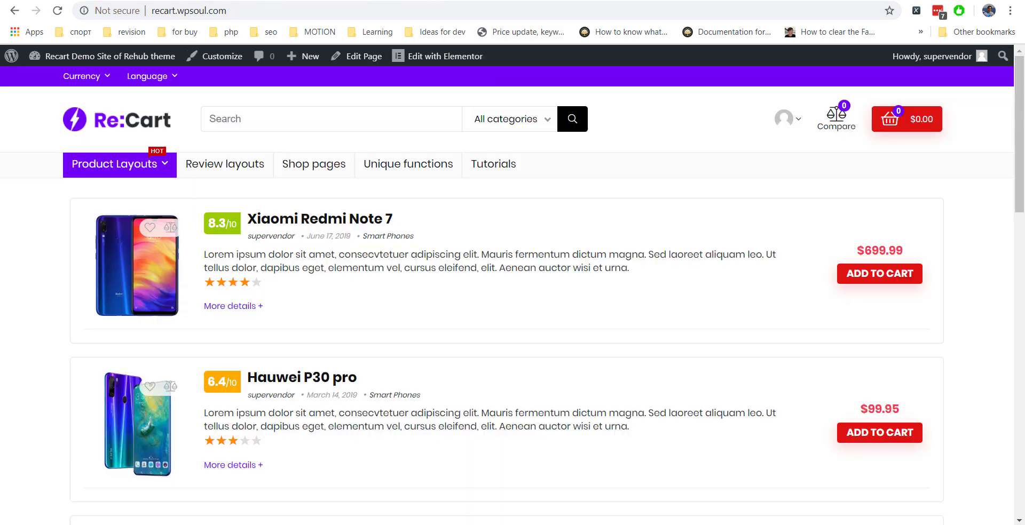
# Reload the storefront homepage and check the icon beside Product Layouts in the main menu.
pyautogui.press('F5')
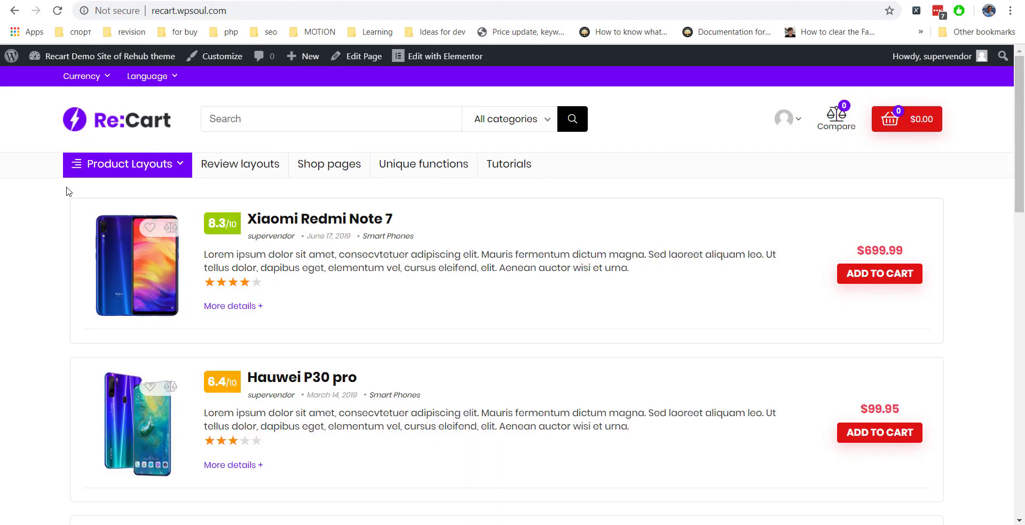
pyautogui.moveTo(83, 172)
pyautogui.moveTo(99, 207)
# In the Font Awesome tab, search Google for "emodji icons" and open the Get Emoji site from the results.
pyautogui.click(560, 1)
pyautogui.click(587, 17)
pyautogui.write('emod')
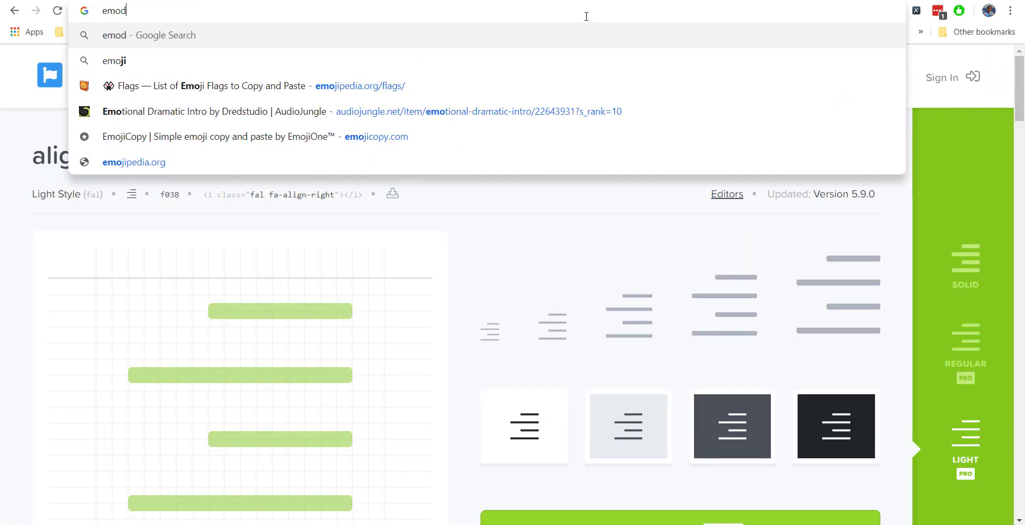
pyautogui.write('ji')
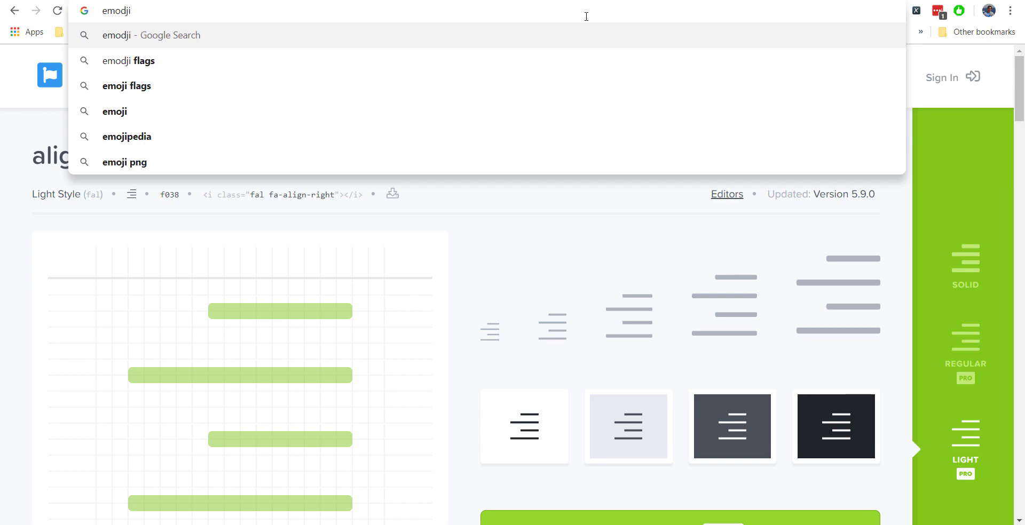
pyautogui.write(' icons')
pyautogui.press('Return')
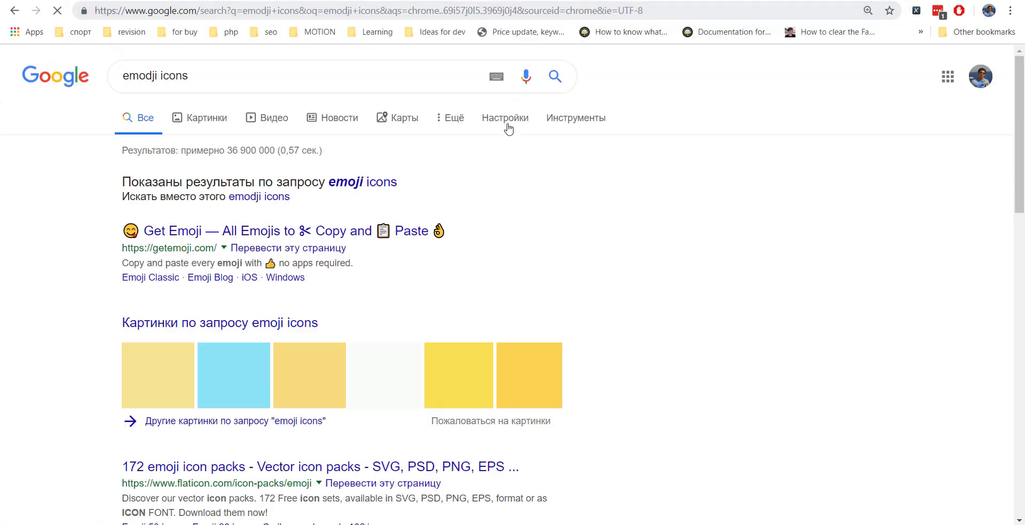
pyautogui.click(299, 233)
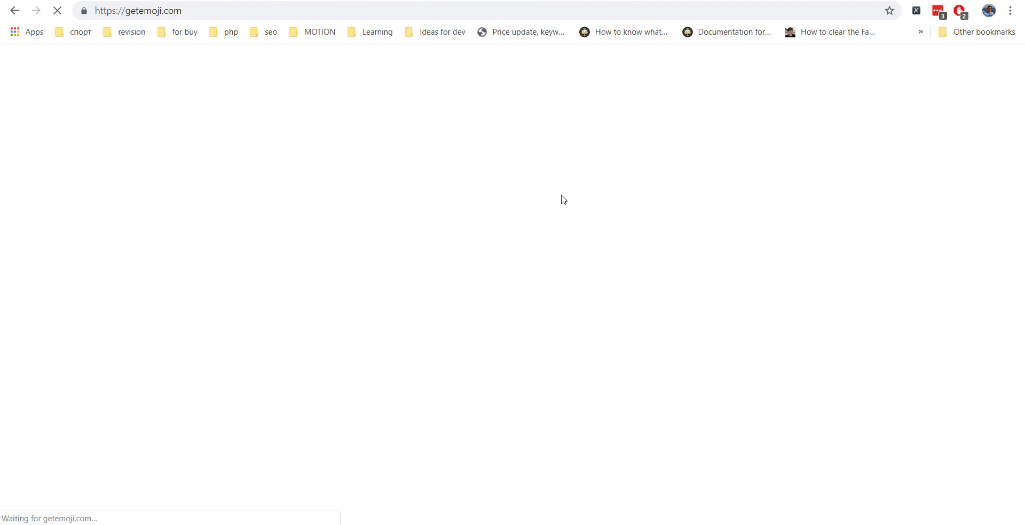
# Find the blond person emoji in the Pale Emojis section of Get Emoji and copy it.
pyautogui.scroll(-8, 563, 197)
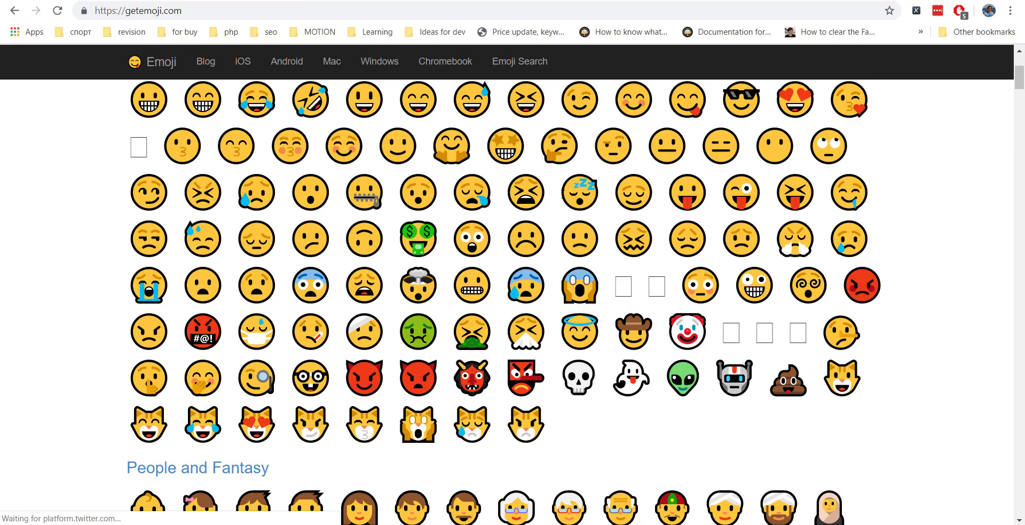
pyautogui.scroll(-15, 563, 197)
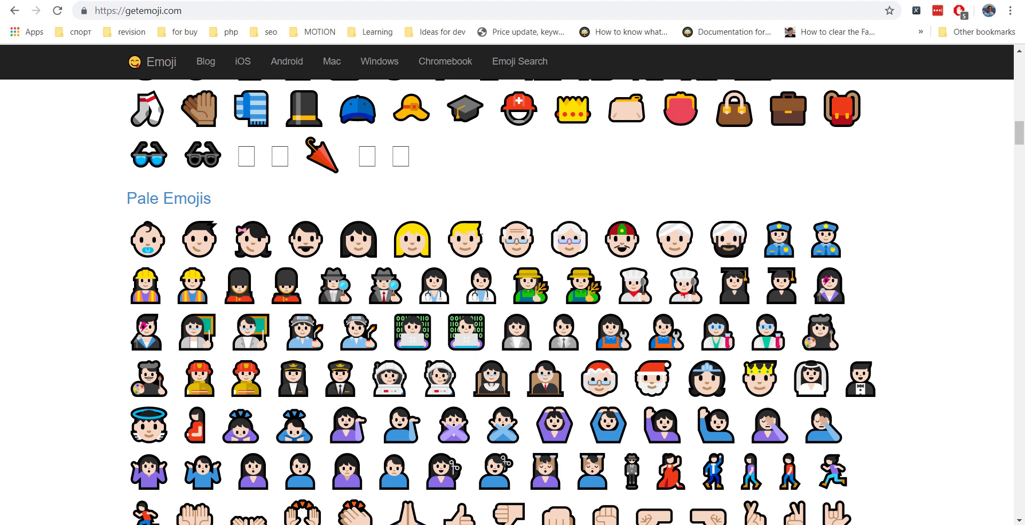
pyautogui.click(455, 233)
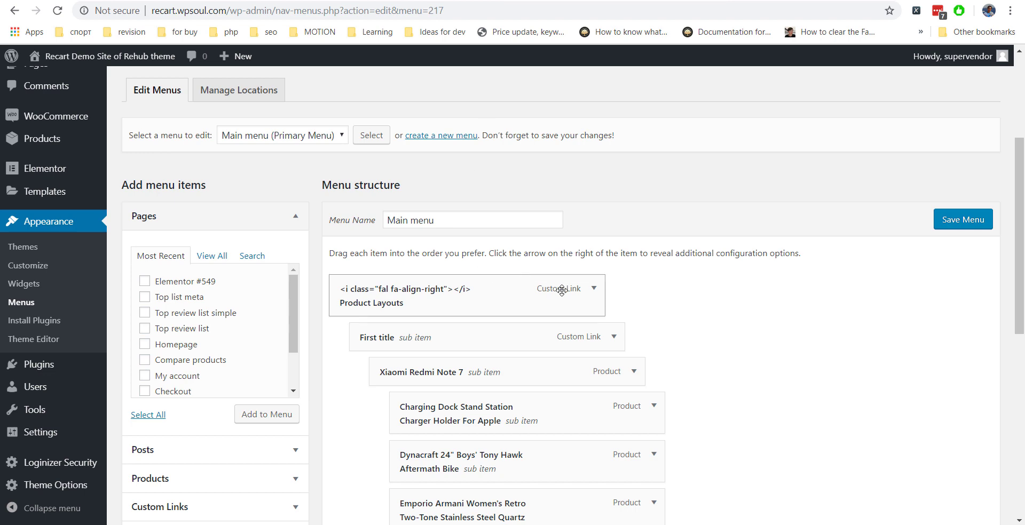
# In the menu editor, replace the align-right icon code in Product Layouts' navigation label with the copied blond person emoji and save the menu.
pyautogui.click(593, 291)
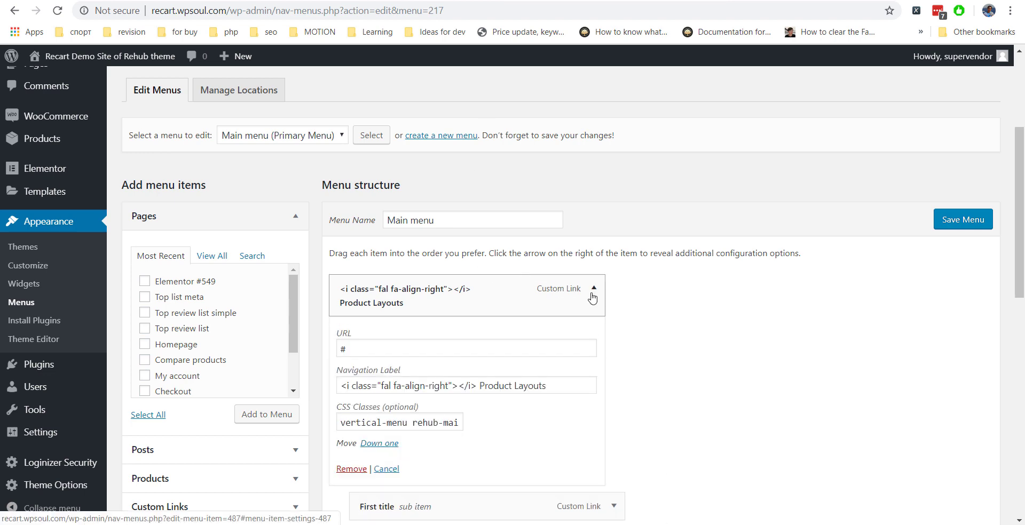
pyautogui.scroll(-1, 591, 295)
pyautogui.moveTo(475, 319); pyautogui.dragTo(345, 316)
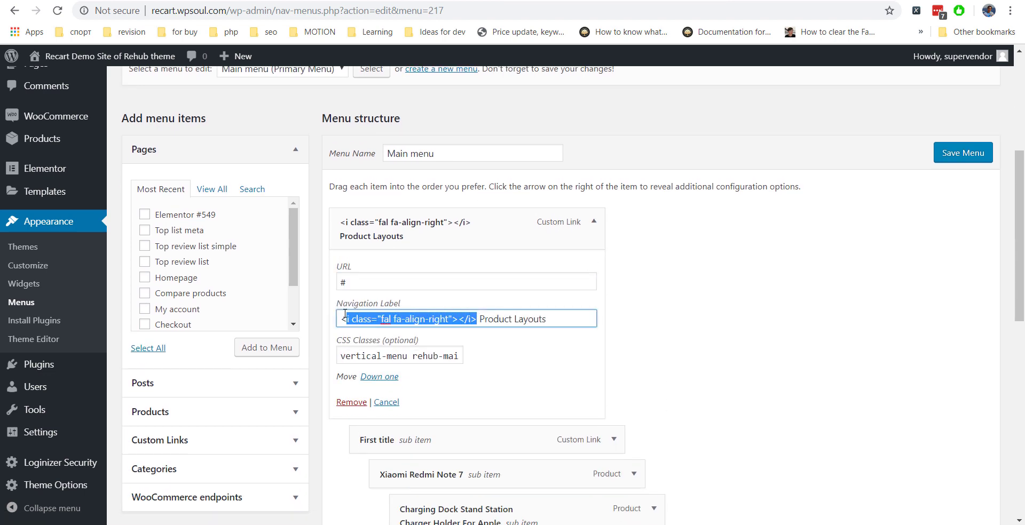
pyautogui.hotkey('ctrl', 'v')
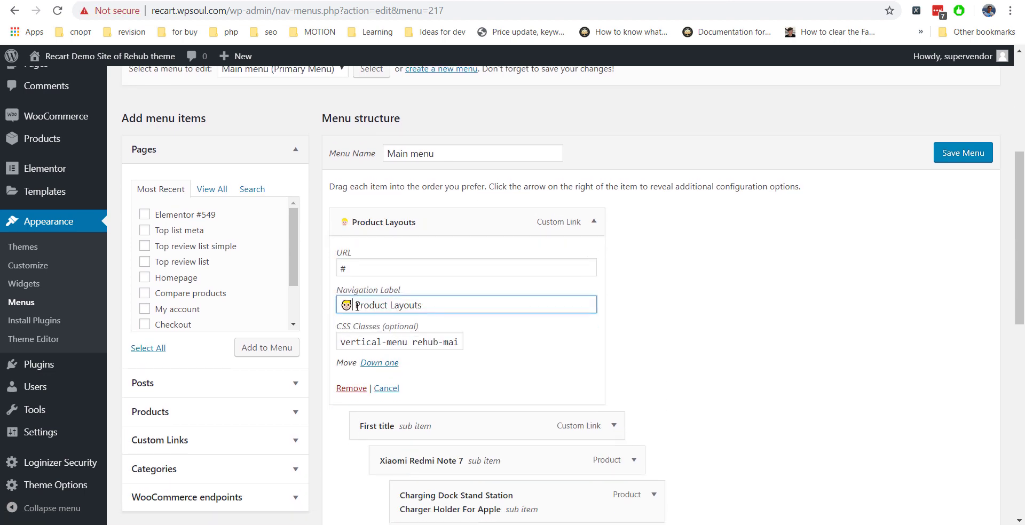
pyautogui.click(954, 166)
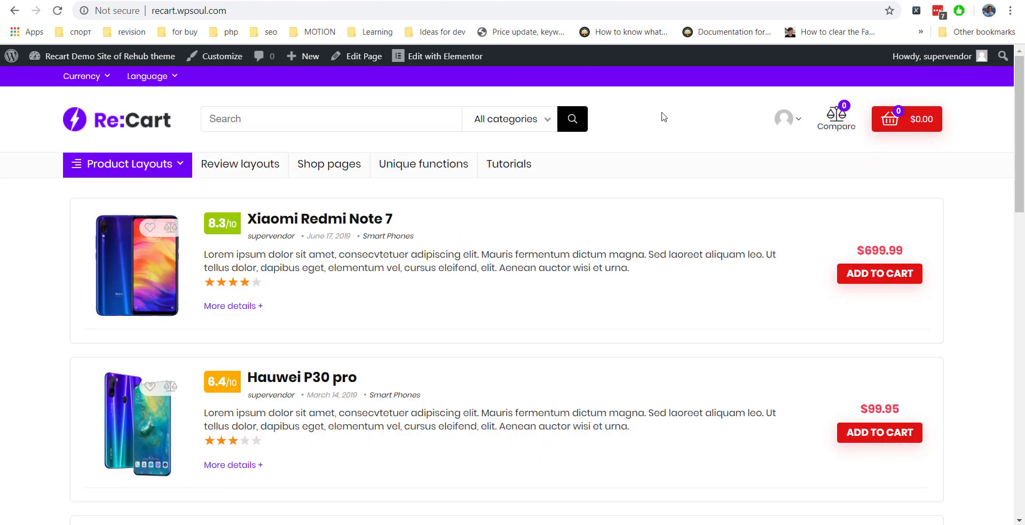
# Reload the storefront homepage, check the emoji and the First title submenu under Product Layouts, and return to the menu editor.
pyautogui.press('F5')
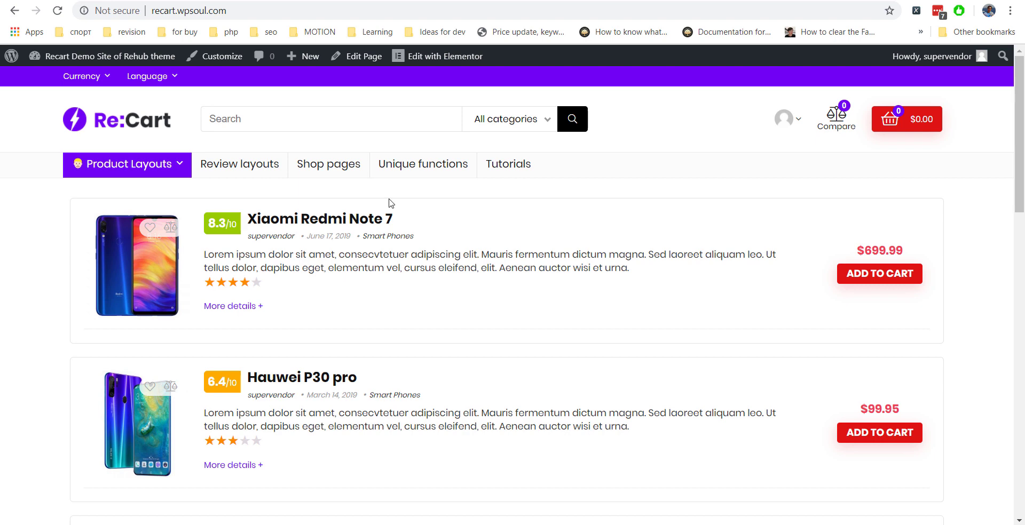
pyautogui.moveTo(110, 162)
pyautogui.moveTo(114, 197)
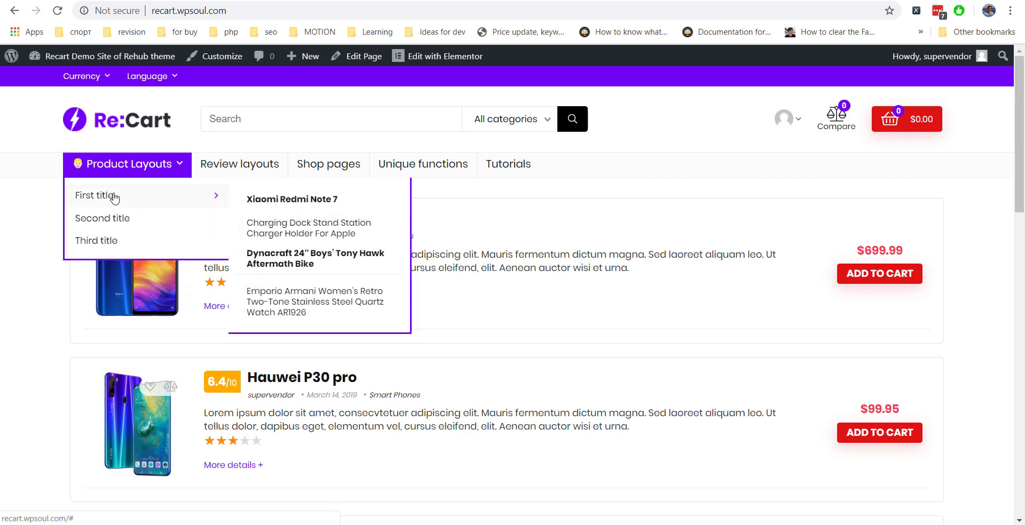
pyautogui.click(267, 0)
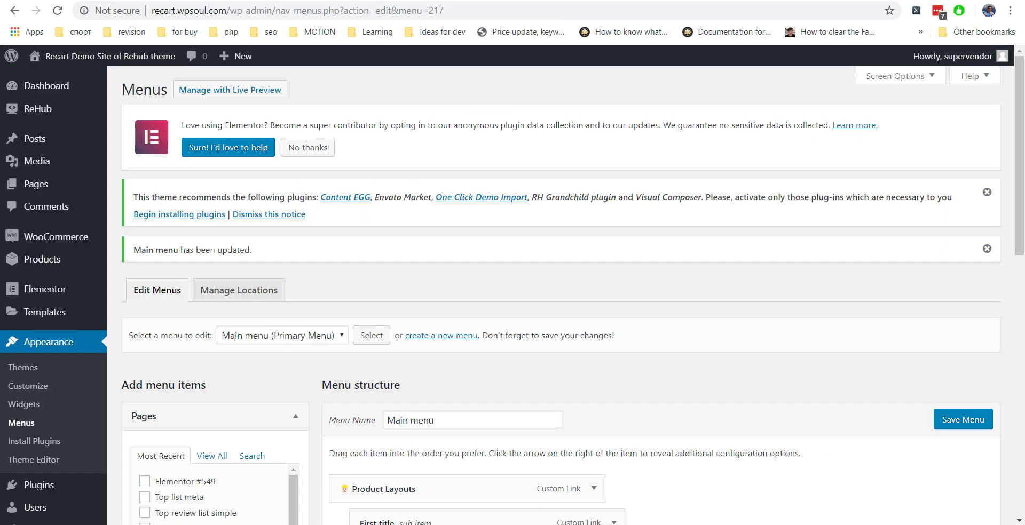
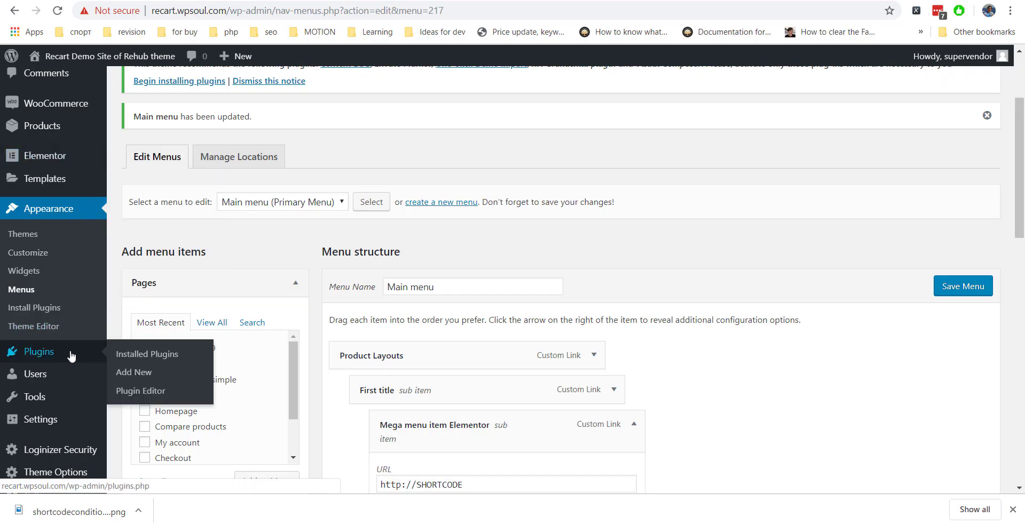
# Leave the menu editor for the Add Plugins page and search the plugin directory for Elementor.
pyautogui.click(120, 374)
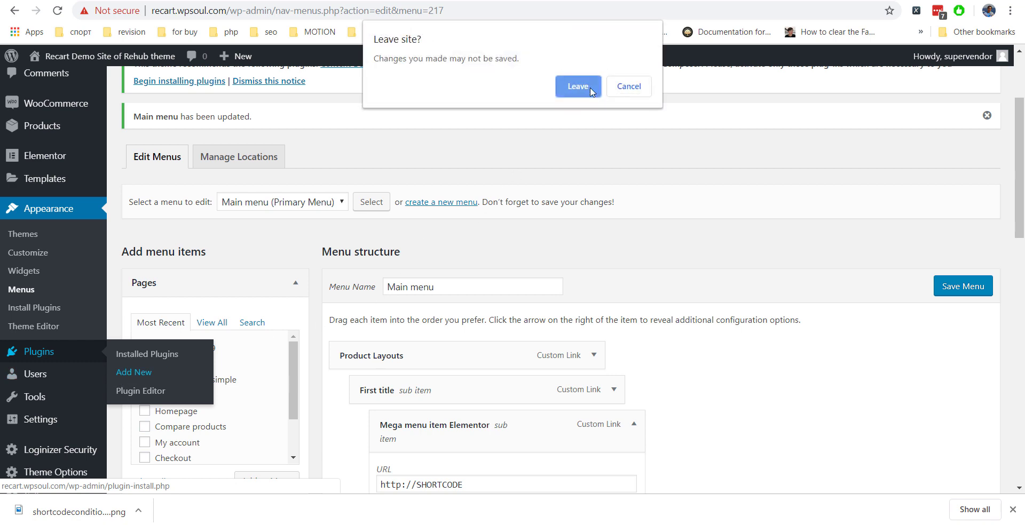
pyautogui.click(577, 86)
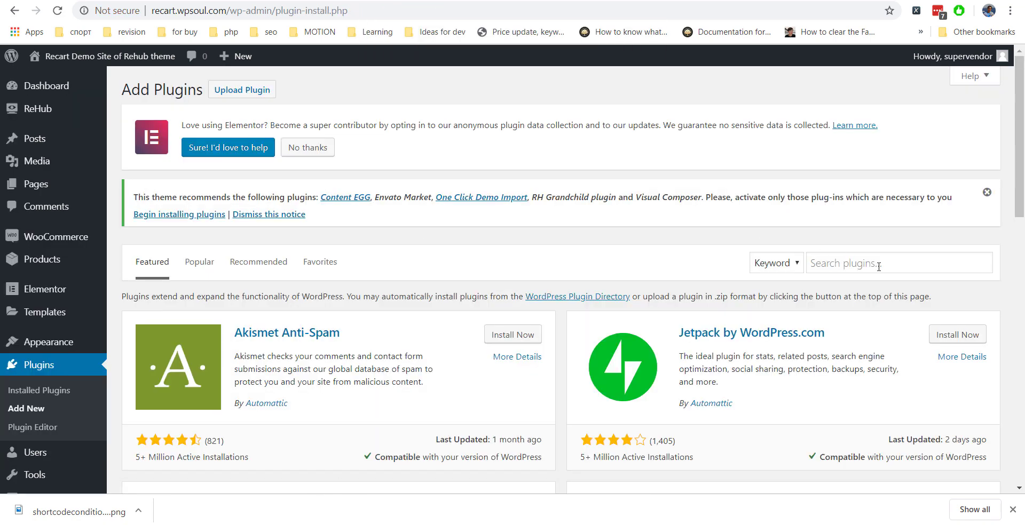
pyautogui.click(879, 264)
pyautogui.write('Elementor')
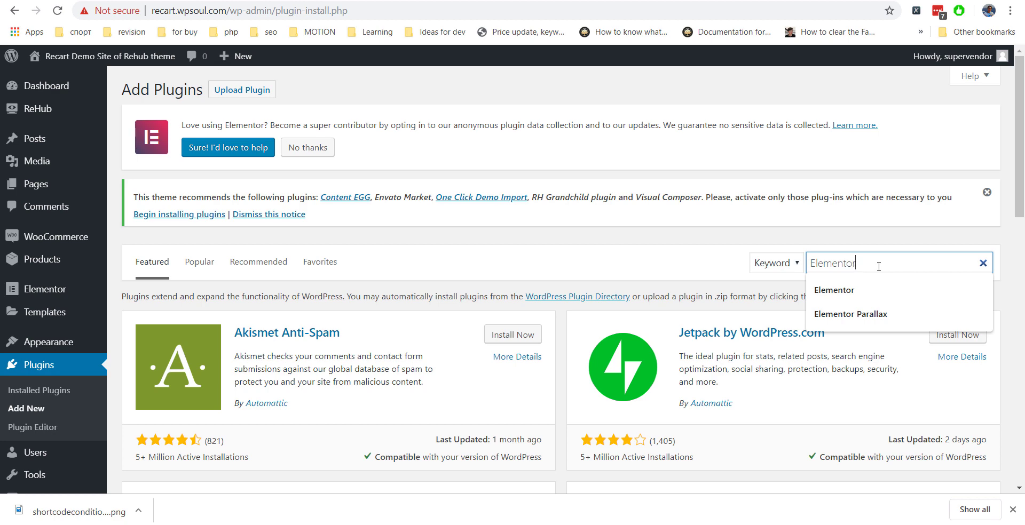
pyautogui.press('Return')
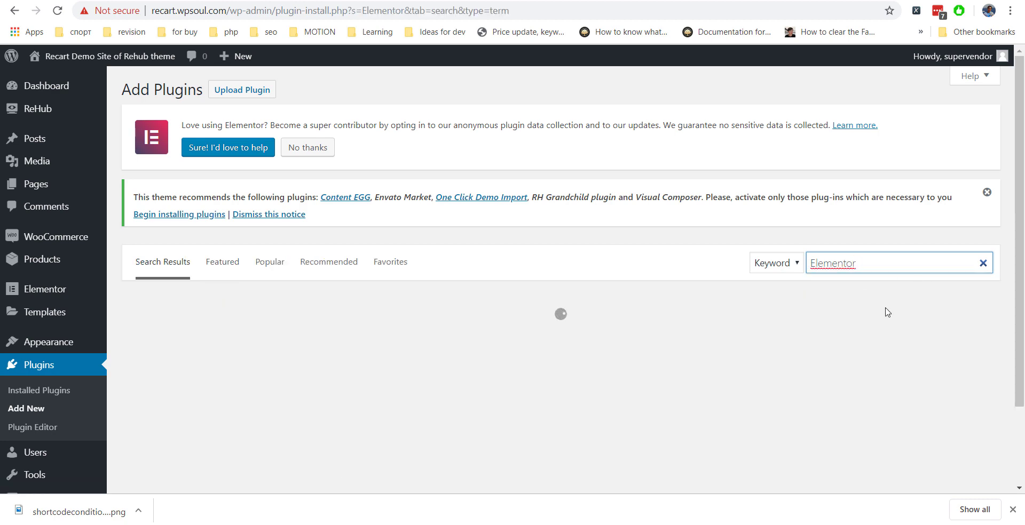
pyautogui.scroll(-1, 730, 272)
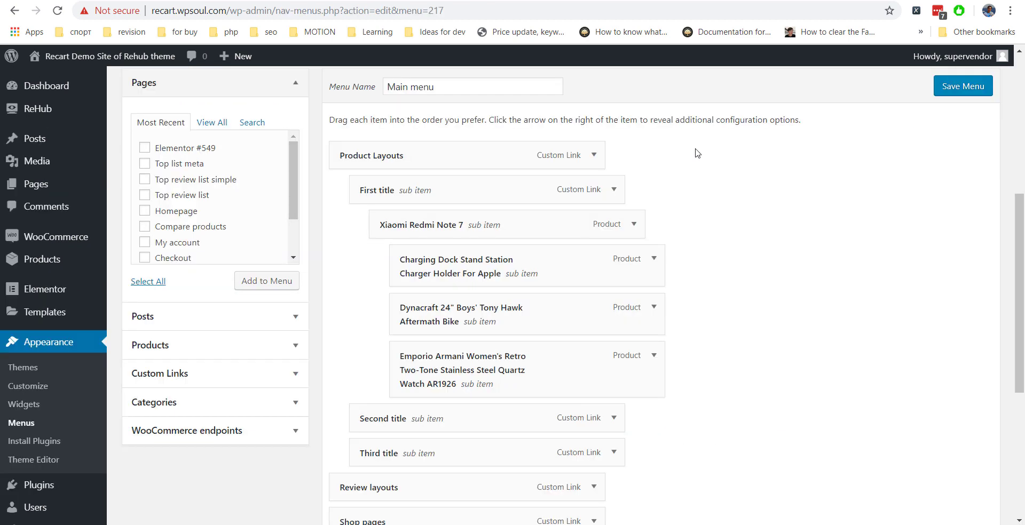
# From the menu editor, open the page for adding a new Elementor template in a separate browser tab and switch to it.
pyautogui.scroll(-1, 693, 152)
pyautogui.moveTo(85, 249)
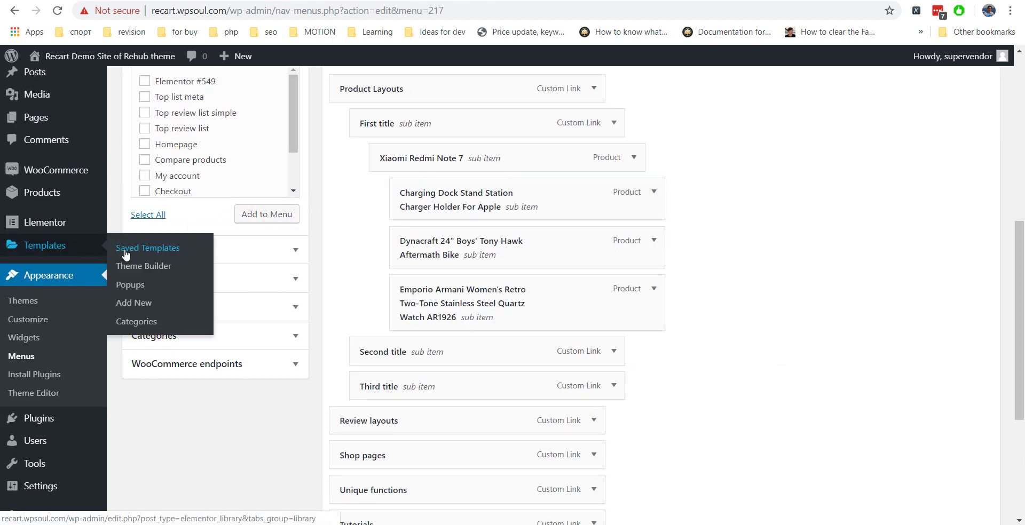
pyautogui.rightClick(146, 306)
pyautogui.click(198, 312)
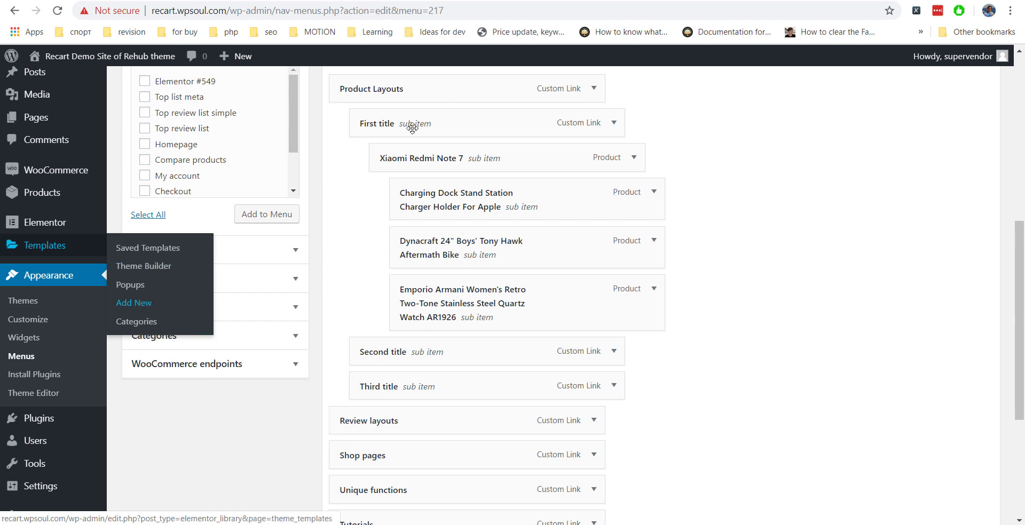
pyautogui.hotkey('ctrl', 'Tab')
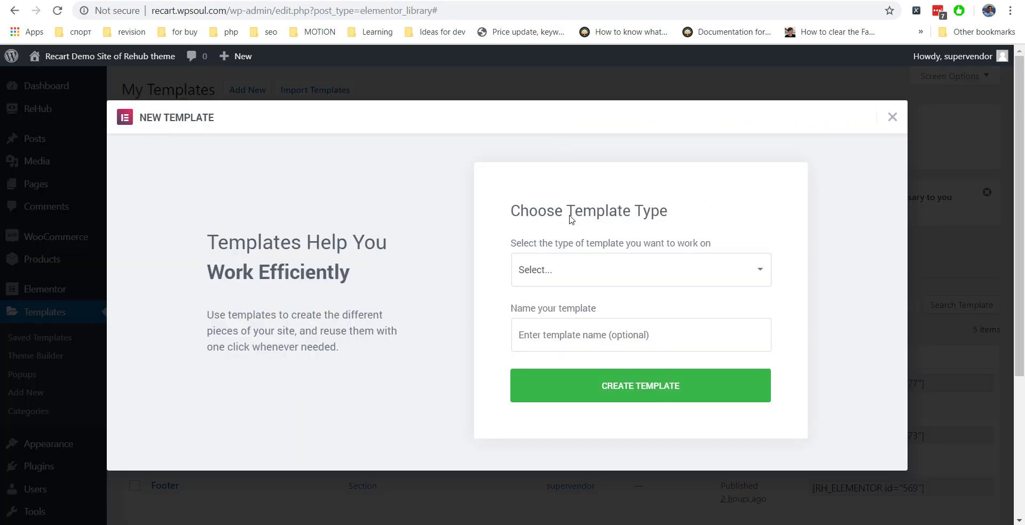
# Create a new template of type Section named "Mega menu".
pyautogui.click(581, 277)
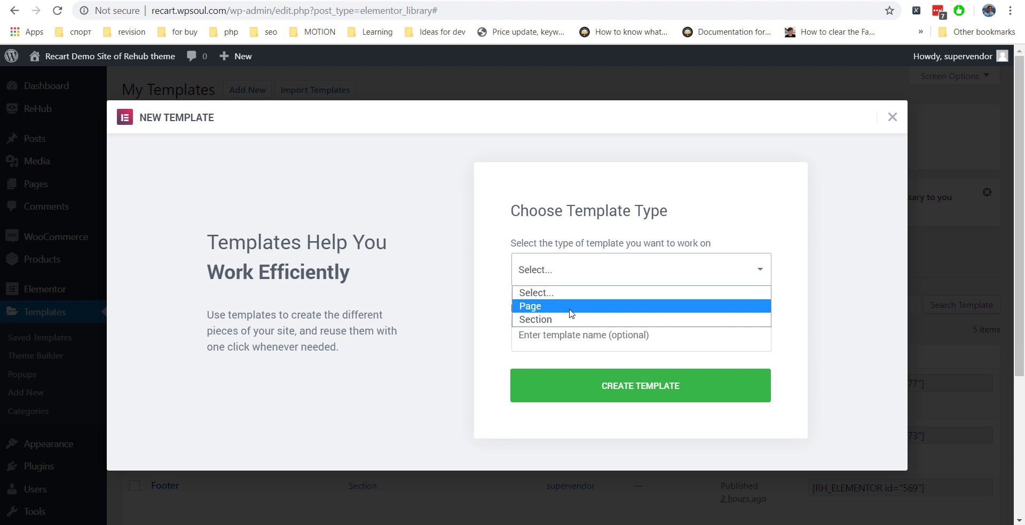
pyautogui.click(570, 319)
pyautogui.click(559, 333)
pyautogui.write('Mega menu')
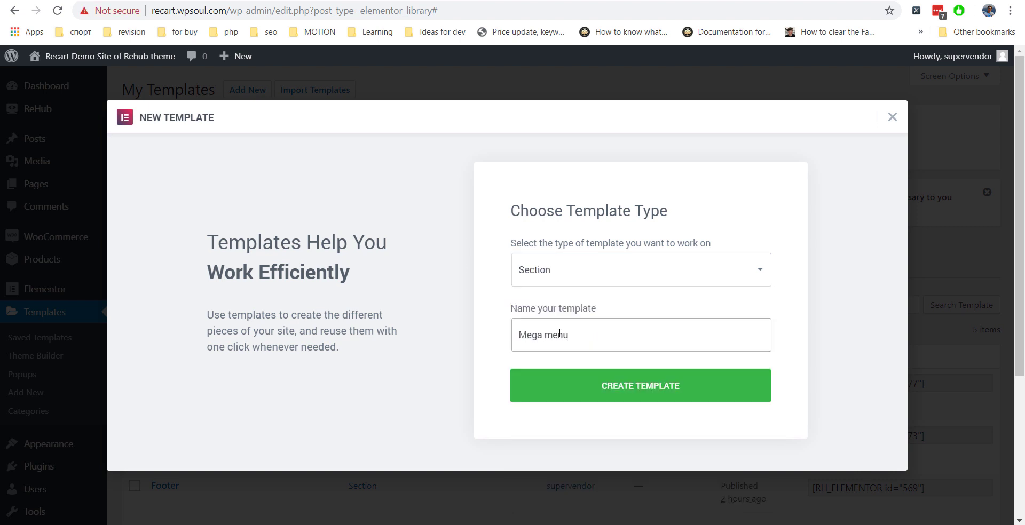
pyautogui.click(587, 381)
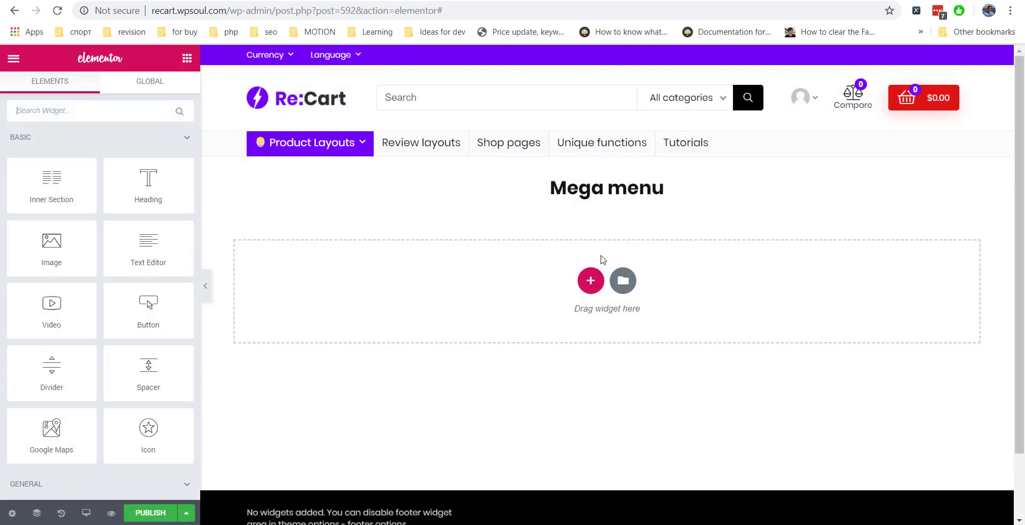
# Add a section with four equal columns and place a Heading widget in its first column.
pyautogui.click(594, 280)
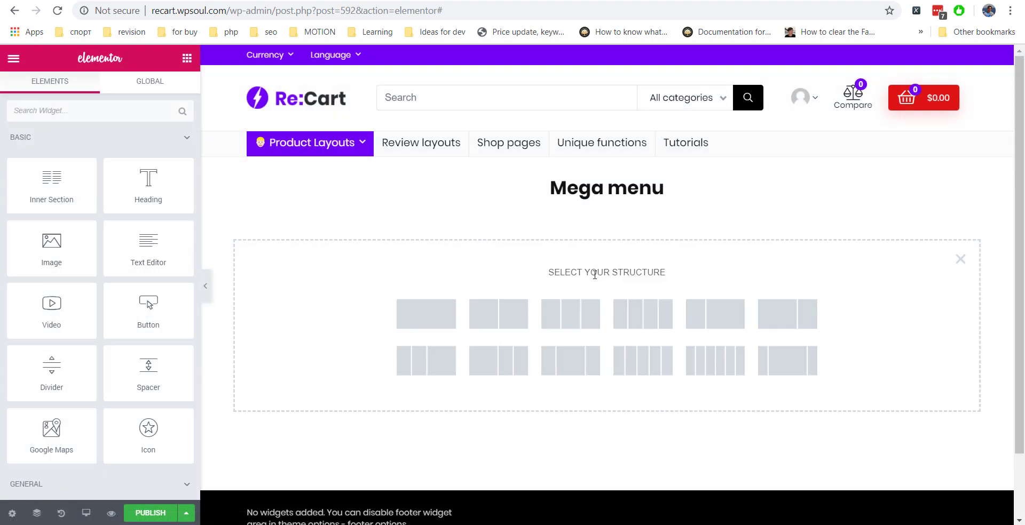
pyautogui.click(661, 315)
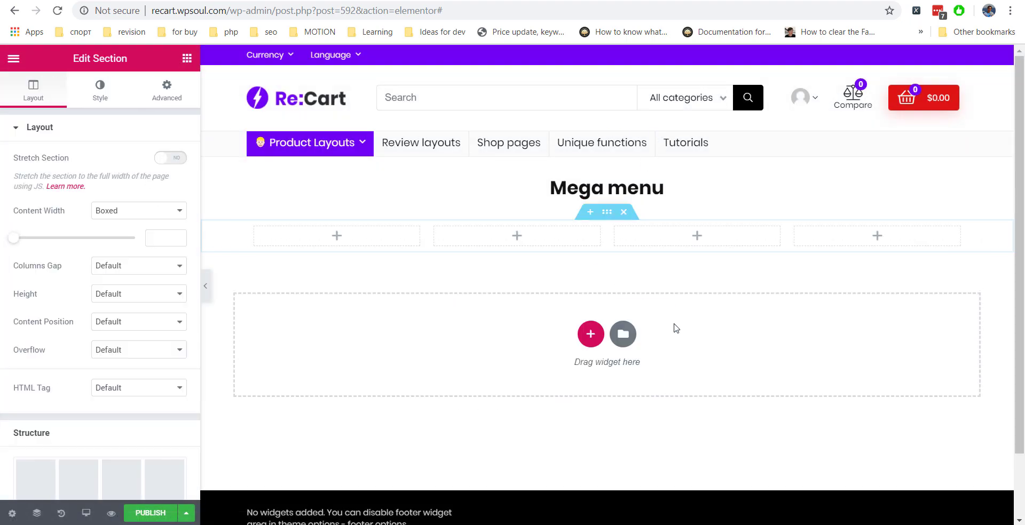
pyautogui.click(190, 57)
pyautogui.moveTo(146, 181); pyautogui.dragTo(338, 251)
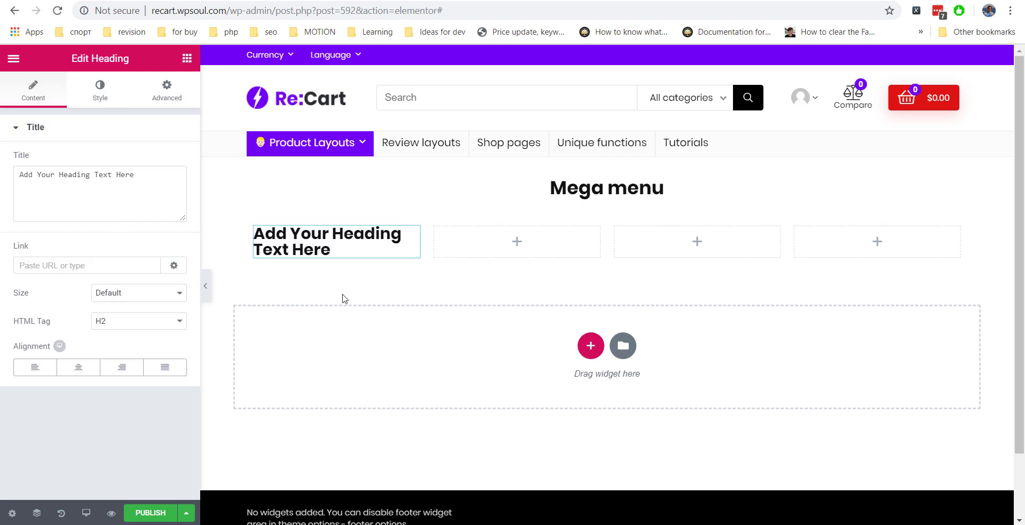
# Try H4 for the heading's HTML tag, and settle on H5.
pyautogui.click(99, 322)
pyautogui.click(114, 373)
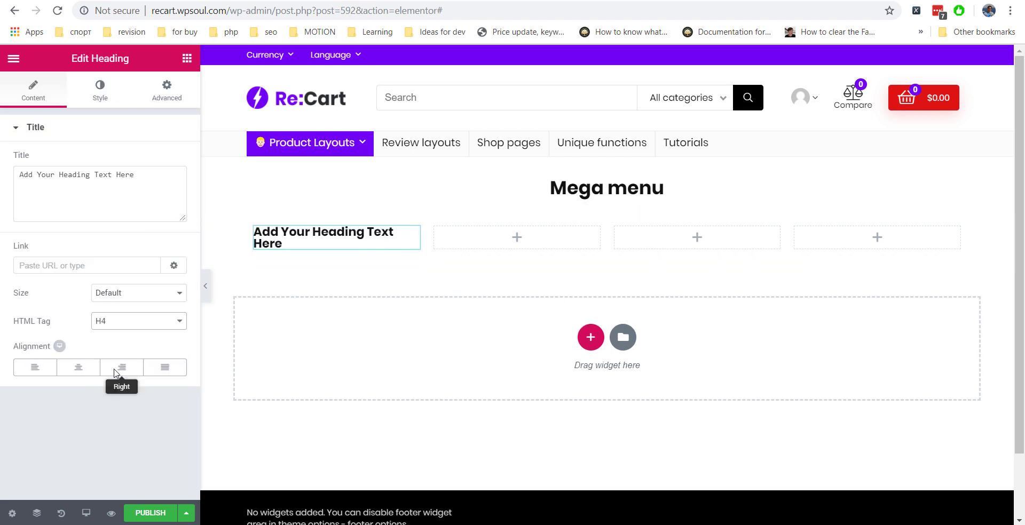
pyautogui.click(119, 323)
pyautogui.click(118, 388)
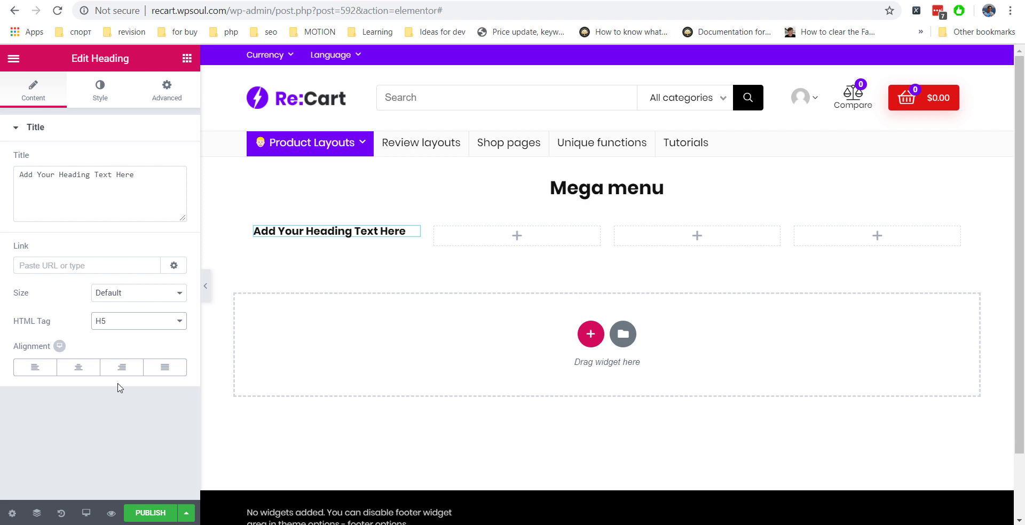
# Place an Icon List widget below the heading and delete its first two list items.
pyautogui.click(187, 58)
pyautogui.scroll(-6, 119, 241)
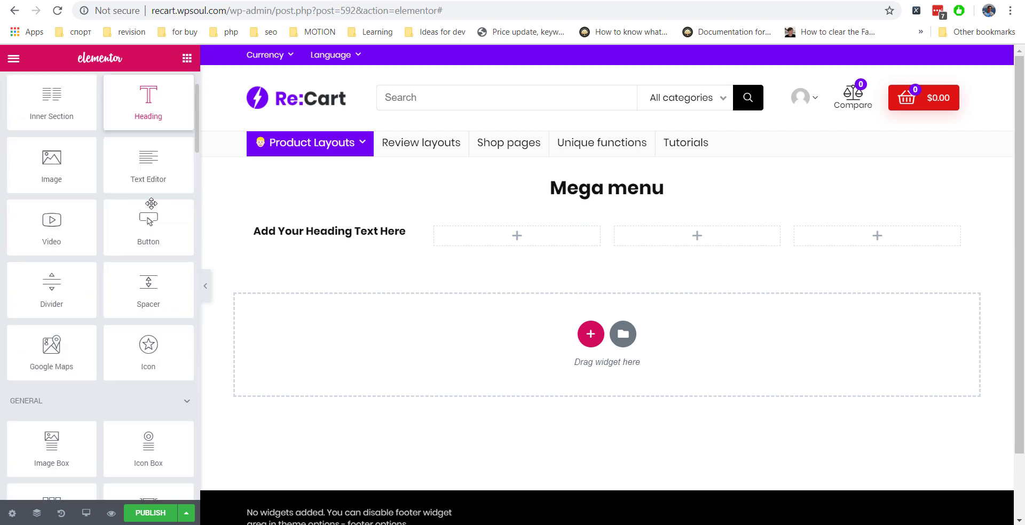
pyautogui.moveTo(64, 320); pyautogui.dragTo(300, 251)
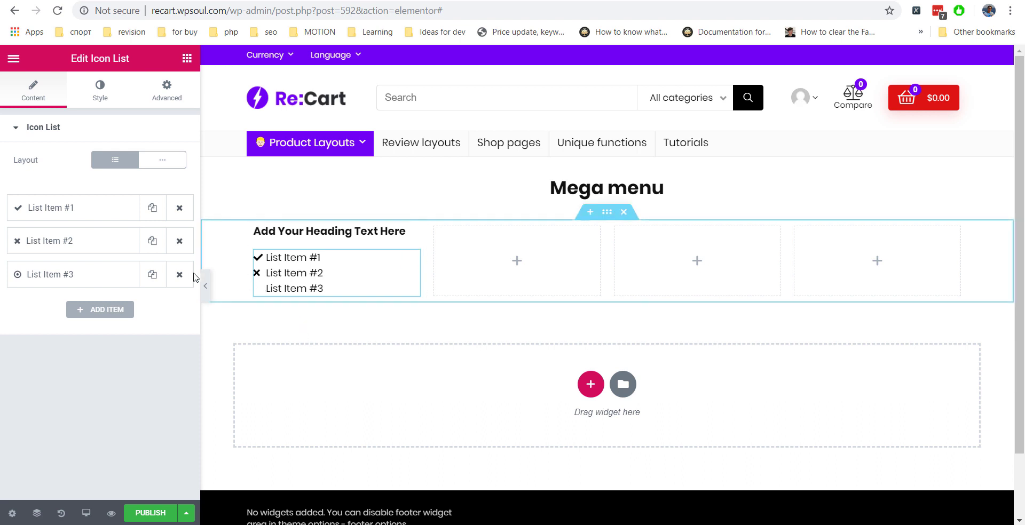
pyautogui.click(179, 241)
pyautogui.click(180, 208)
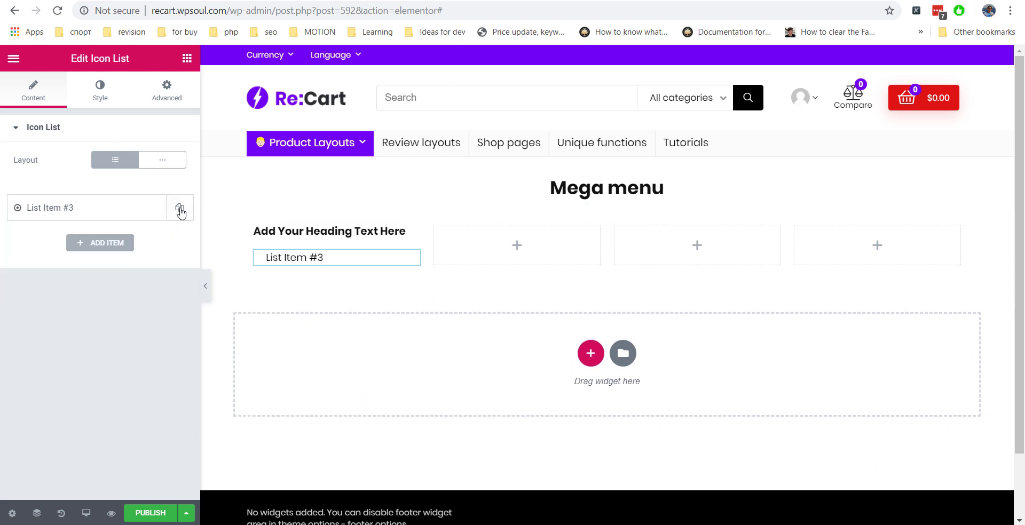
# Clear the icon of the remaining list item and collapse its settings.
pyautogui.click(119, 214)
pyautogui.click(137, 298)
pyautogui.click(109, 335)
pyautogui.click(168, 297)
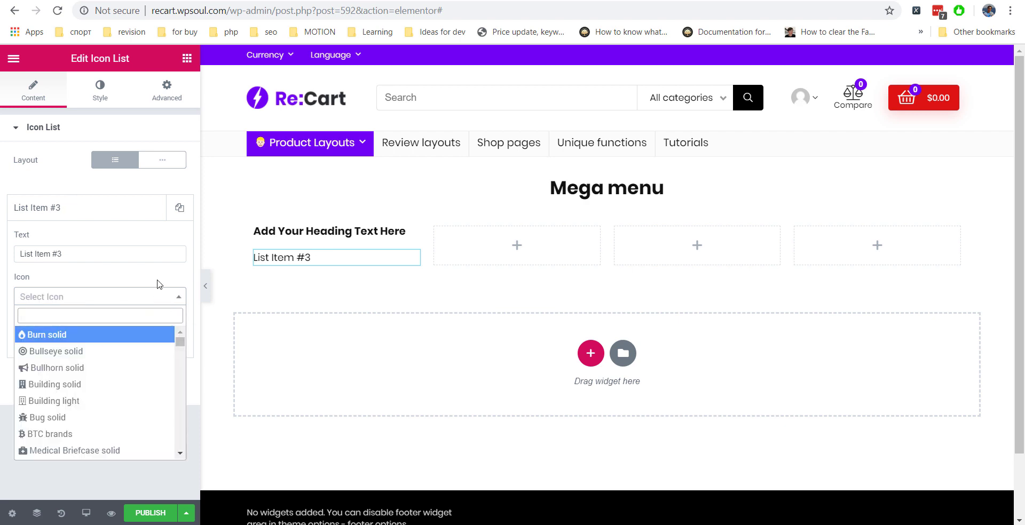
pyautogui.click(143, 241)
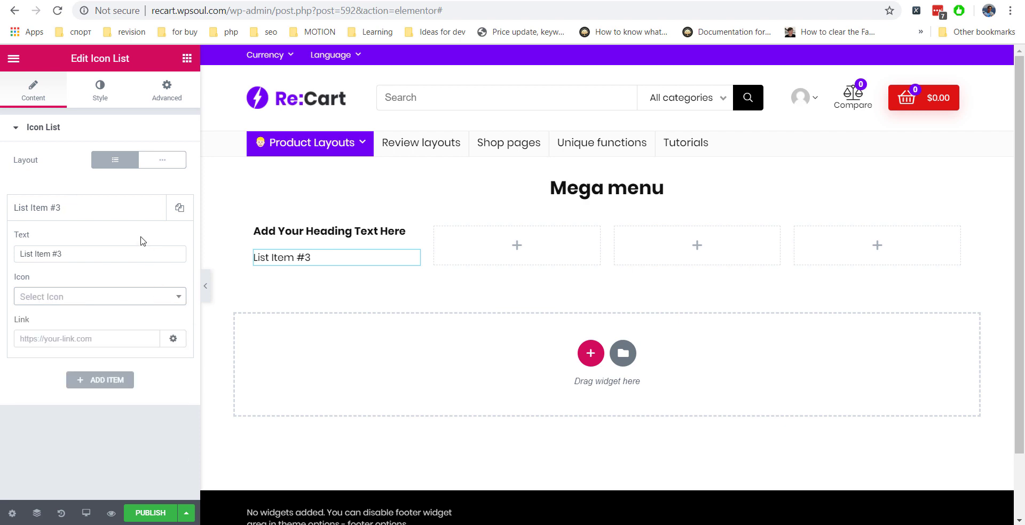
pyautogui.click(102, 216)
pyautogui.click(103, 219)
pyautogui.click(88, 208)
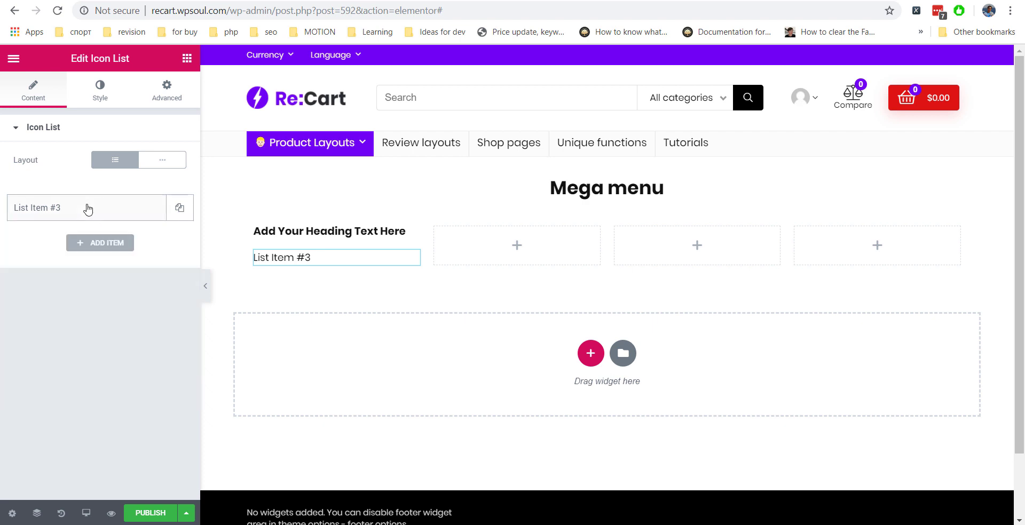
# Duplicate the list item without an icon until the list holds five items.
pyautogui.click(179, 207)
pyautogui.click(181, 209)
pyautogui.click(181, 209)
pyautogui.click(150, 241)
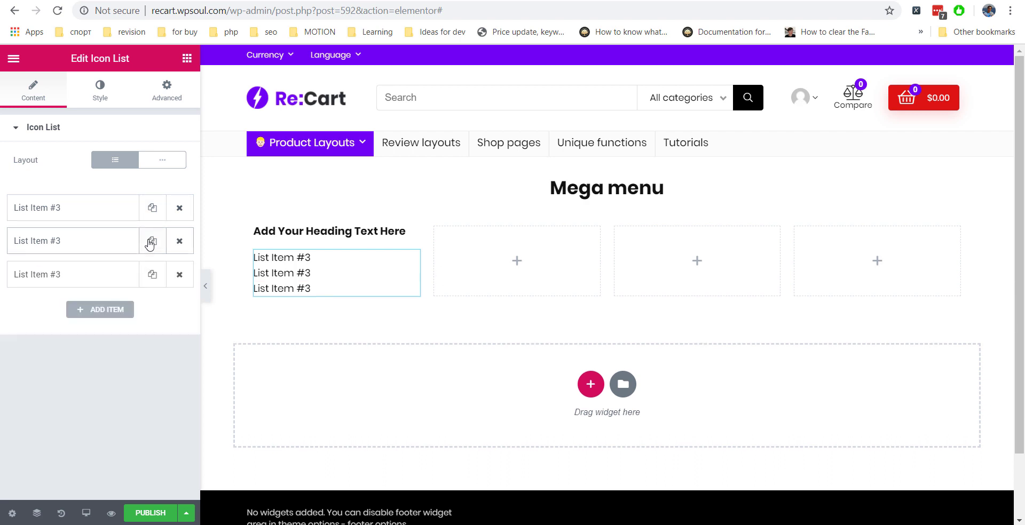
pyautogui.click(151, 274)
pyautogui.click(151, 307)
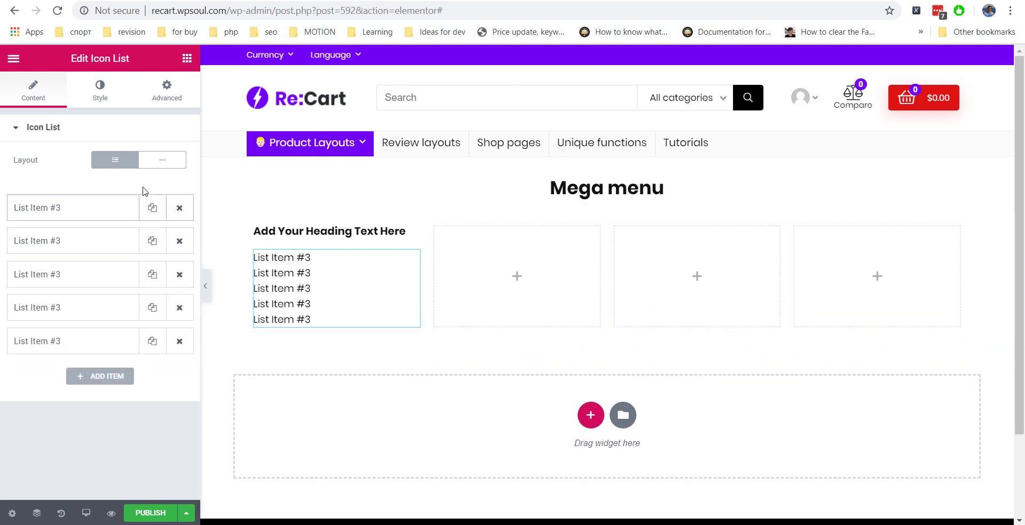
# Set the spacing between the icon list's items to 1.
pyautogui.click(108, 102)
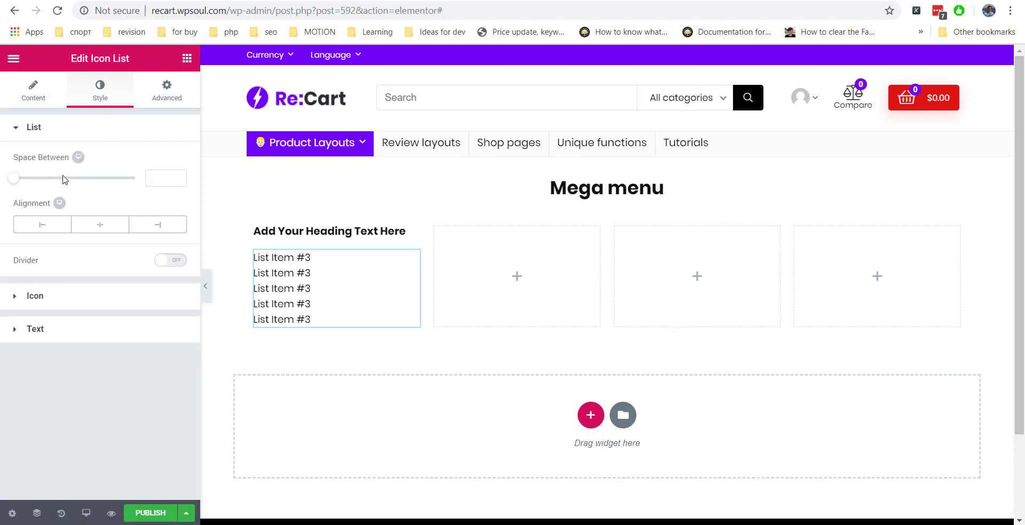
pyautogui.moveTo(15, 183); pyautogui.dragTo(16, 183)
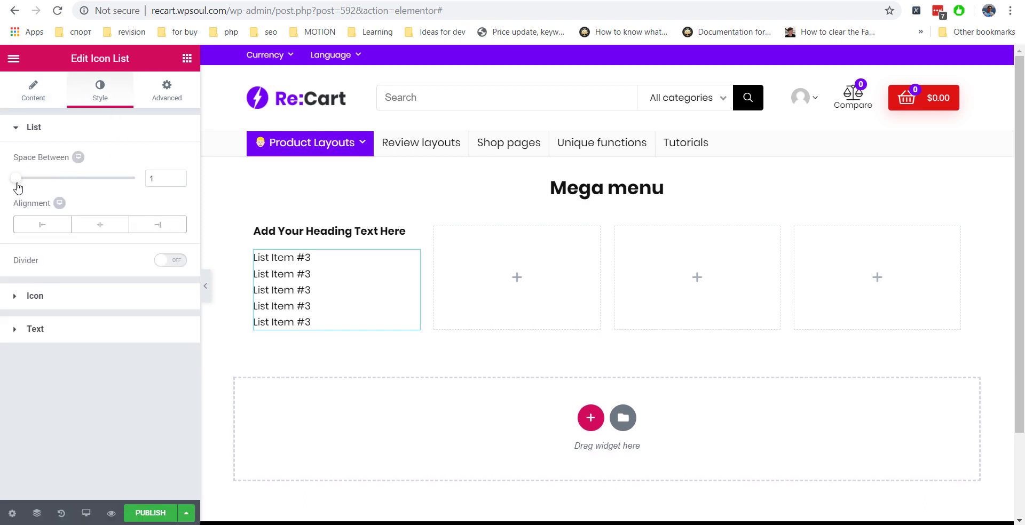
# Try left alignment and a divider on the icon list.
pyautogui.click(186, 227)
pyautogui.click(23, 227)
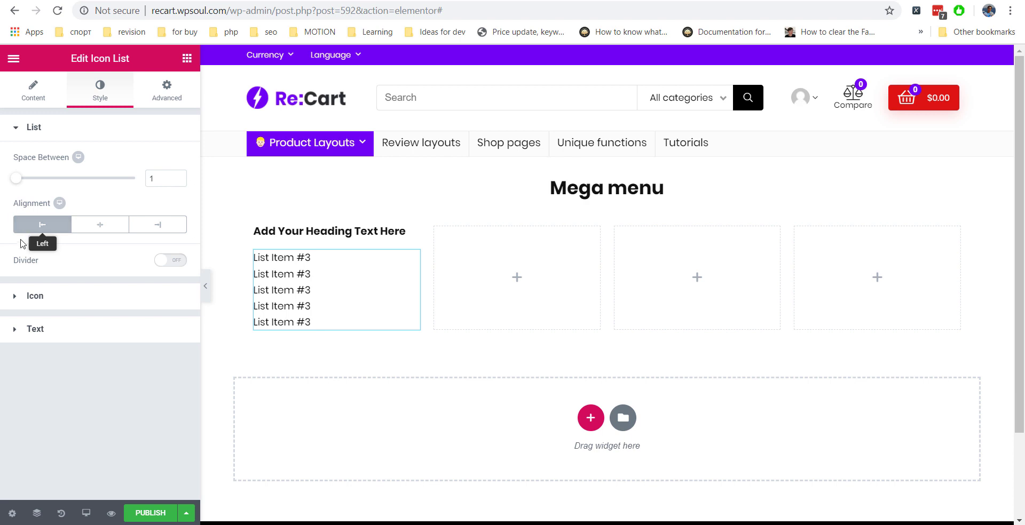
pyautogui.click(22, 229)
pyautogui.click(174, 261)
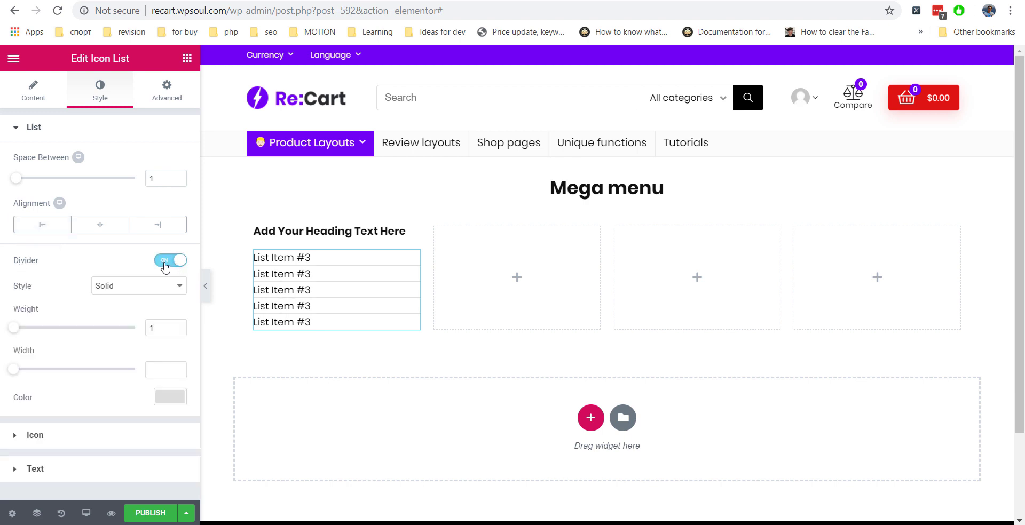
pyautogui.click(166, 261)
# Set the icon list's text indent to 0 and its typography size to 15 px.
pyautogui.click(78, 328)
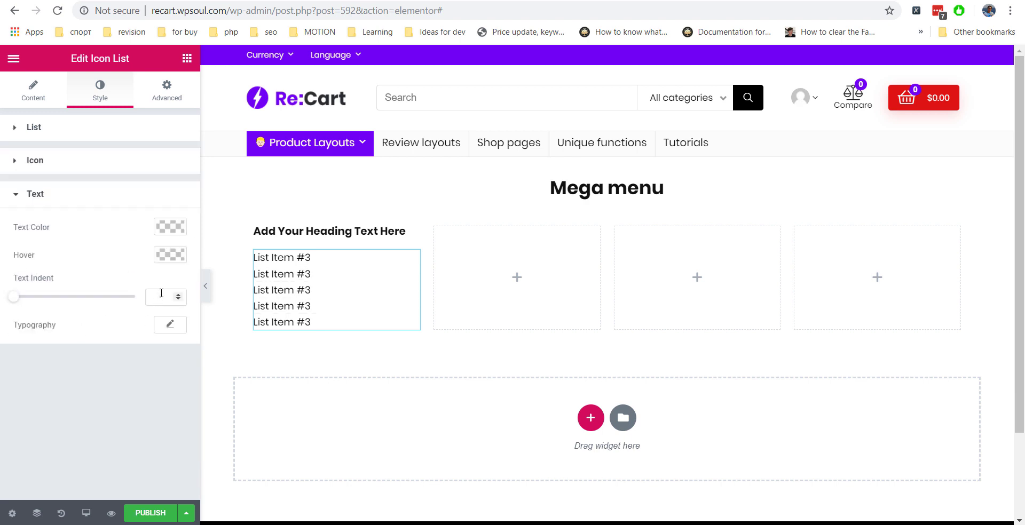
pyautogui.click(19, 300)
pyautogui.click(170, 326)
pyautogui.scroll(-2, 24, 336)
pyautogui.moveTo(25, 323); pyautogui.dragTo(32, 331)
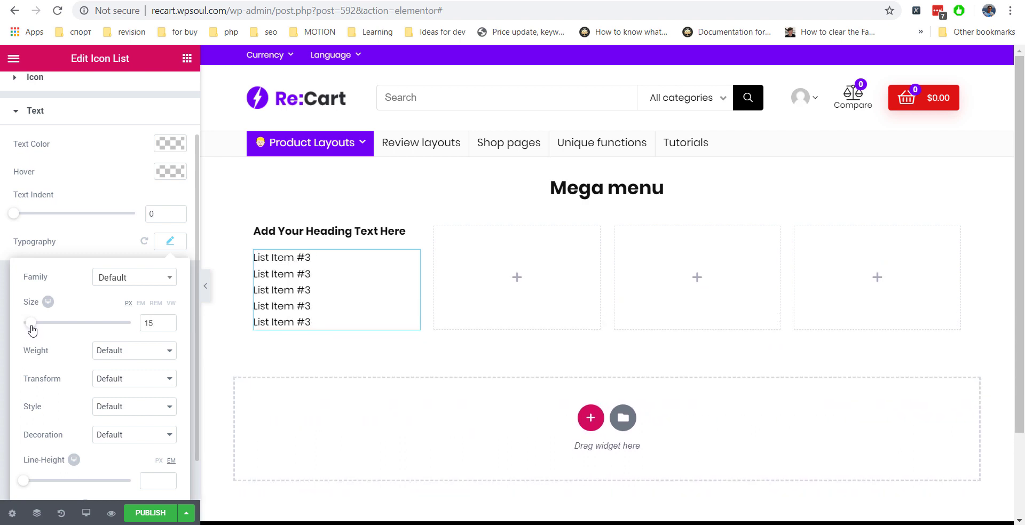
pyautogui.click(87, 194)
pyautogui.click(55, 123)
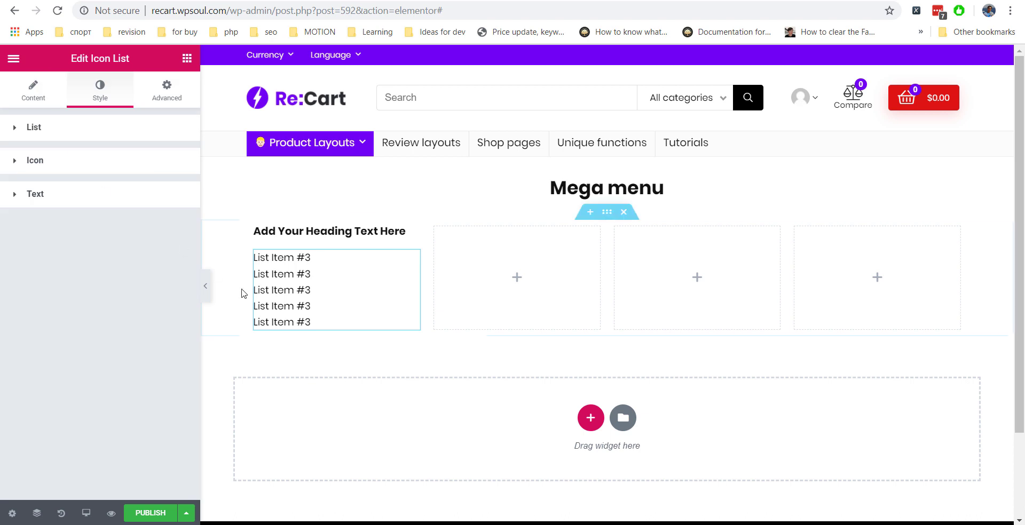
# Duplicate the first column with its heading and list twice, giving three filled columns.
pyautogui.rightClick(254, 229)
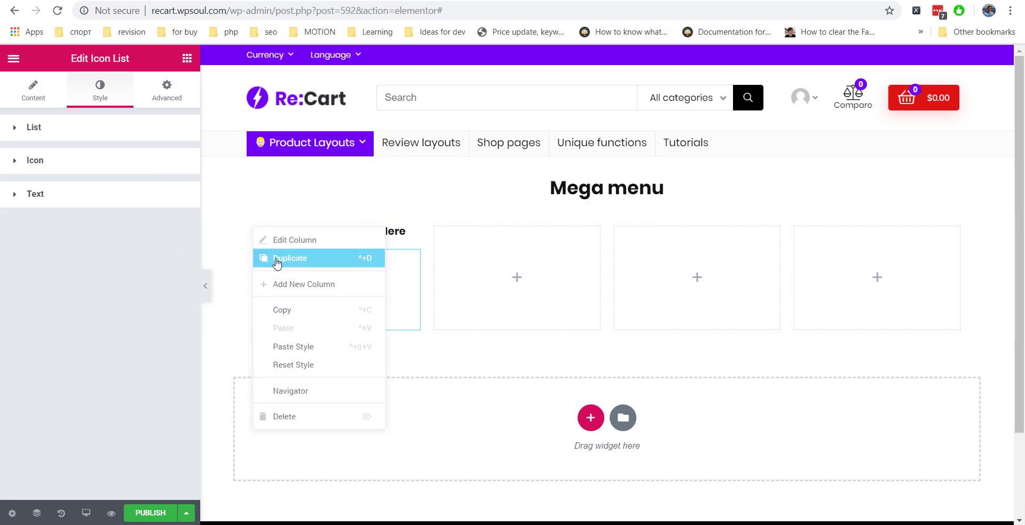
pyautogui.click(274, 259)
pyautogui.rightClick(258, 233)
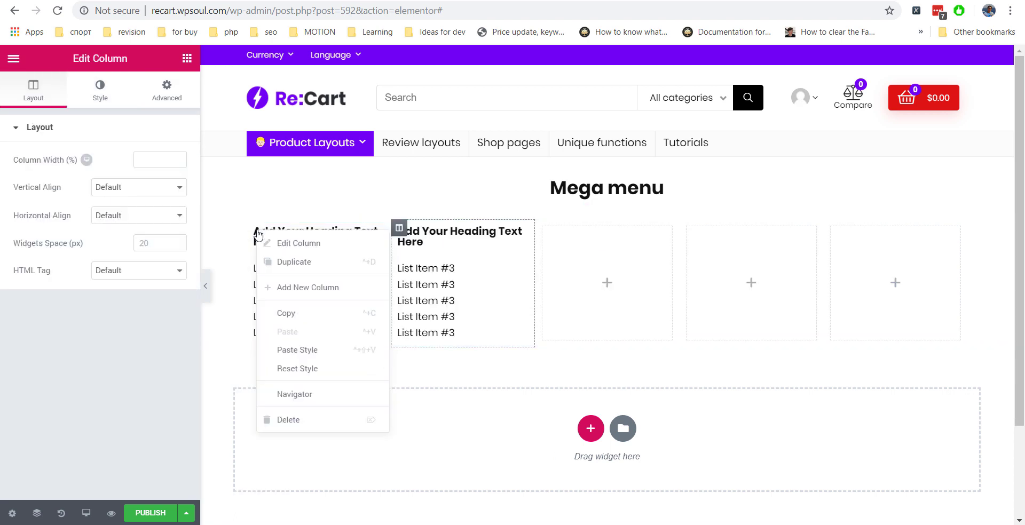
pyautogui.click(283, 262)
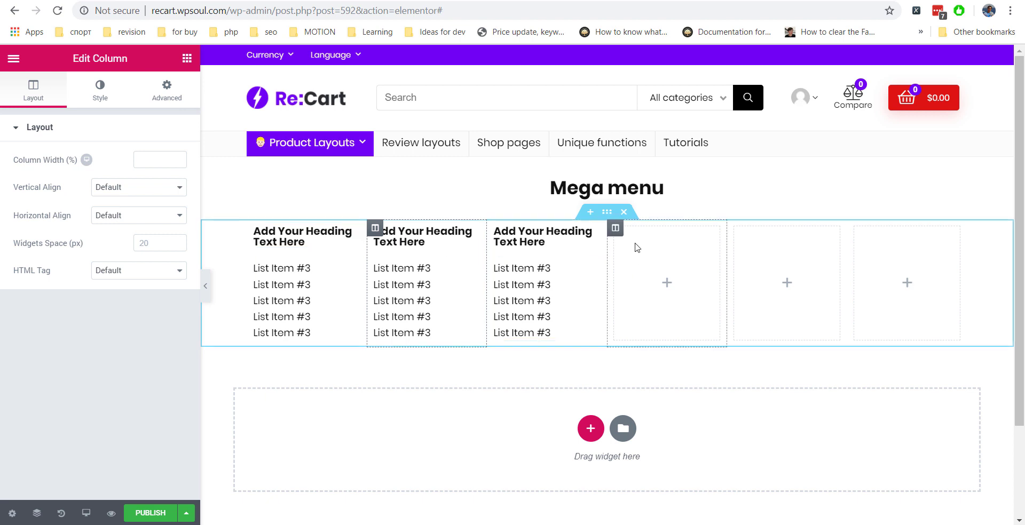
# Delete two of the empty columns, keeping the three filled columns and one empty column.
pyautogui.rightClick(617, 233)
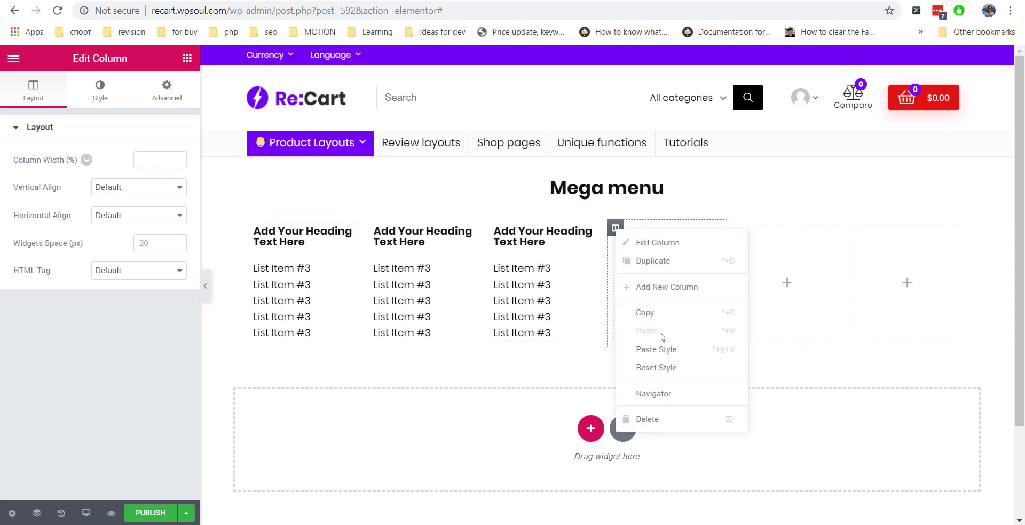
pyautogui.click(666, 419)
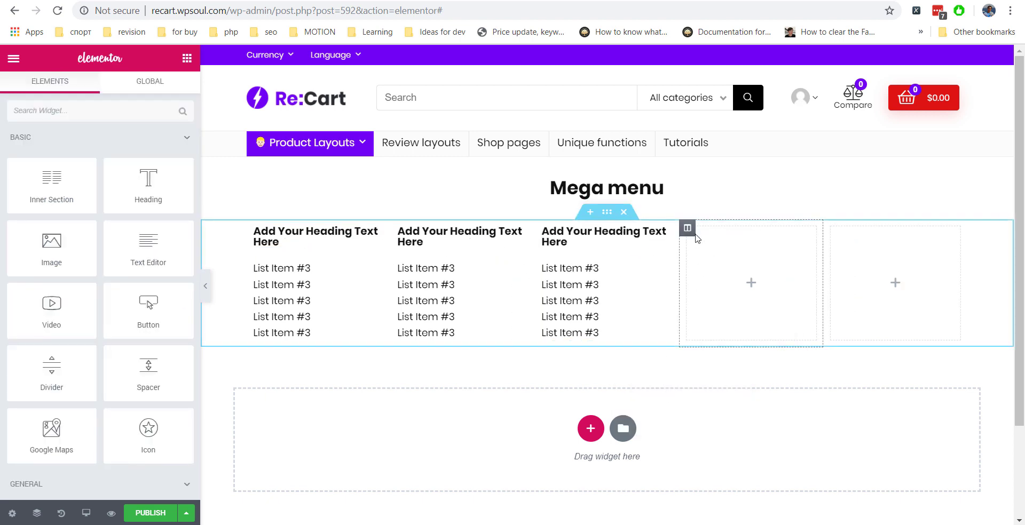
pyautogui.rightClick(690, 232)
pyautogui.click(732, 421)
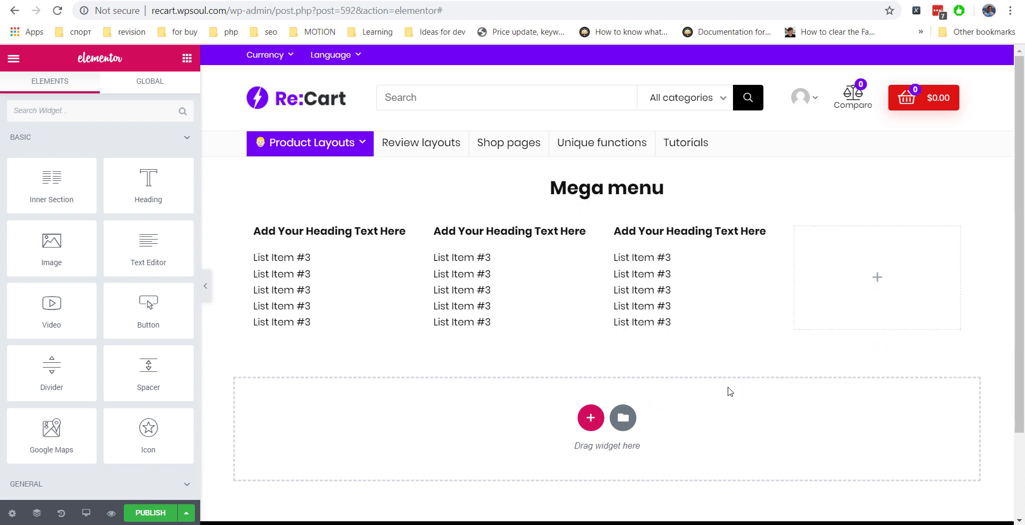
# Add an Image widget to the empty fourth column and open its media chooser.
pyautogui.click(831, 247)
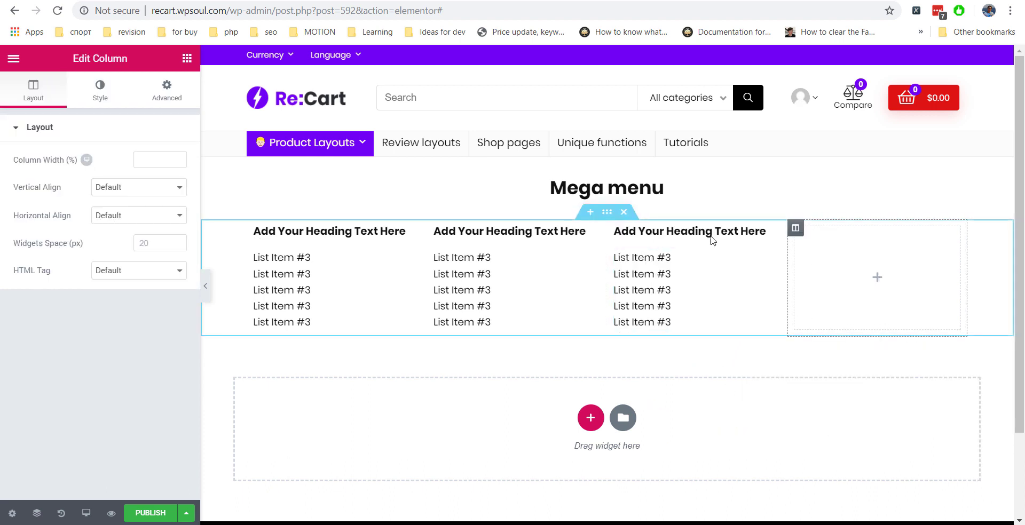
pyautogui.click(187, 58)
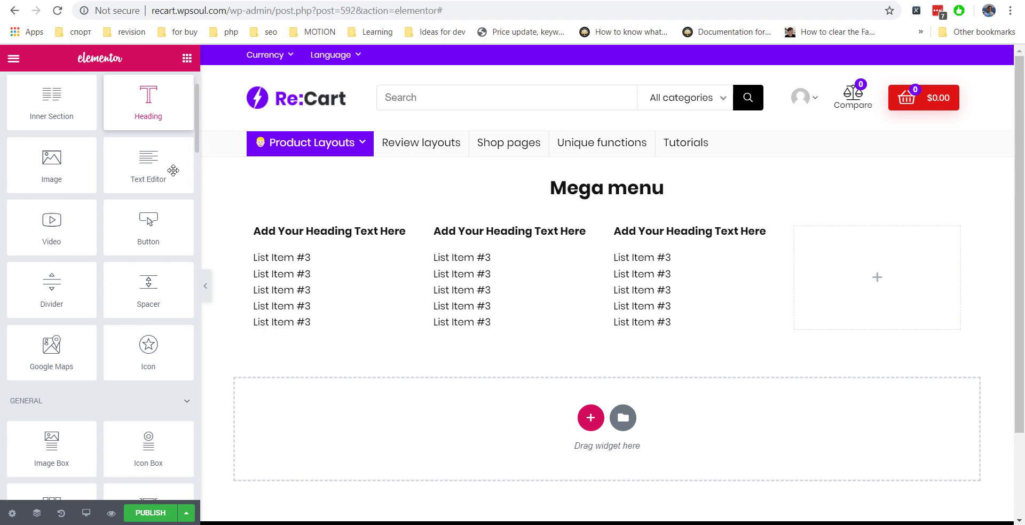
pyautogui.moveTo(29, 166); pyautogui.dragTo(889, 275)
pyautogui.click(128, 139)
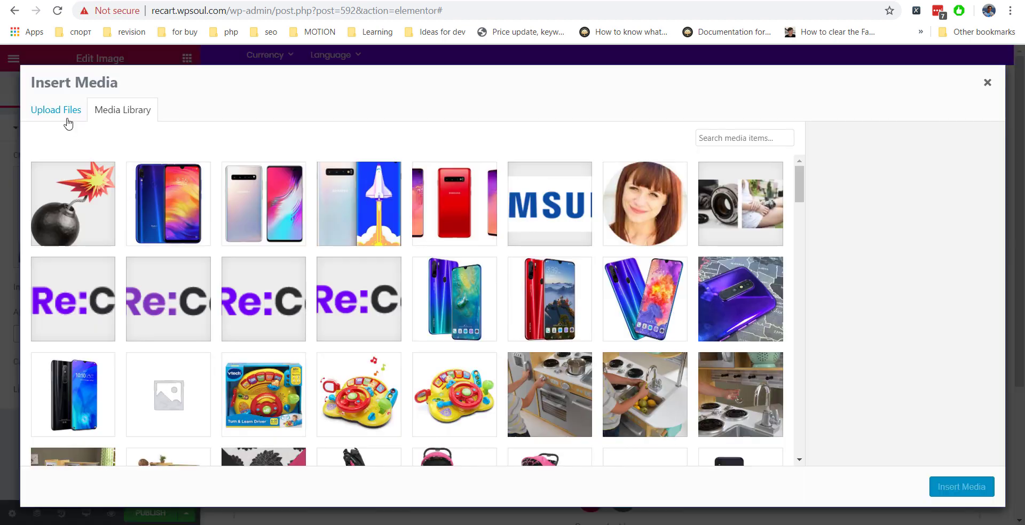
# Upload the chess knight picture from the Desktop folder and insert it into the Image widget.
pyautogui.click(68, 124)
pyautogui.click(498, 290)
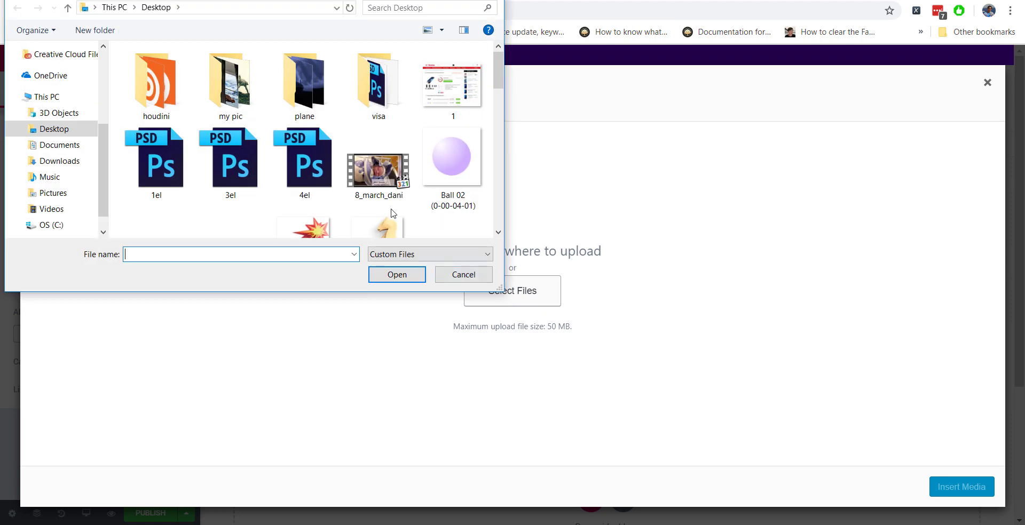
pyautogui.scroll(-1, 391, 214)
pyautogui.click(391, 214)
pyautogui.click(396, 275)
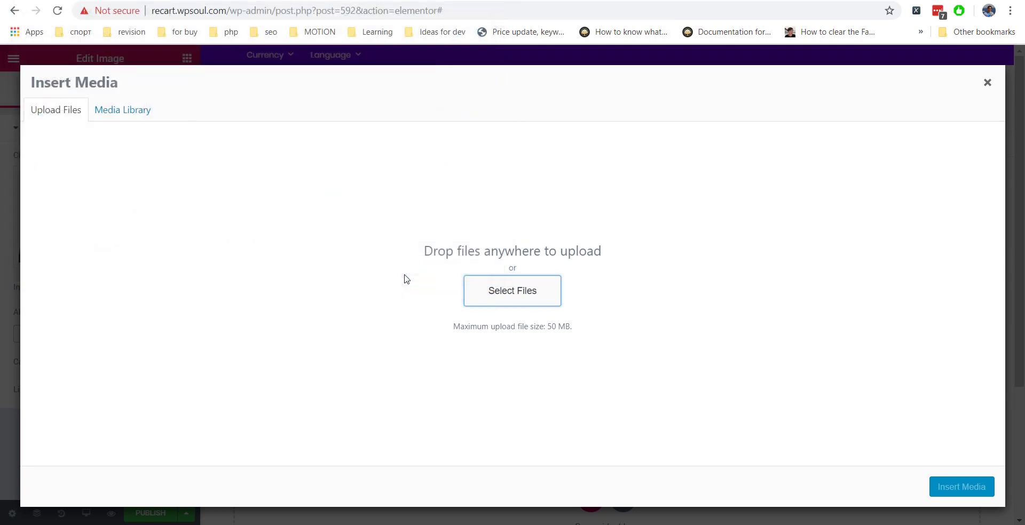
pyautogui.click(974, 488)
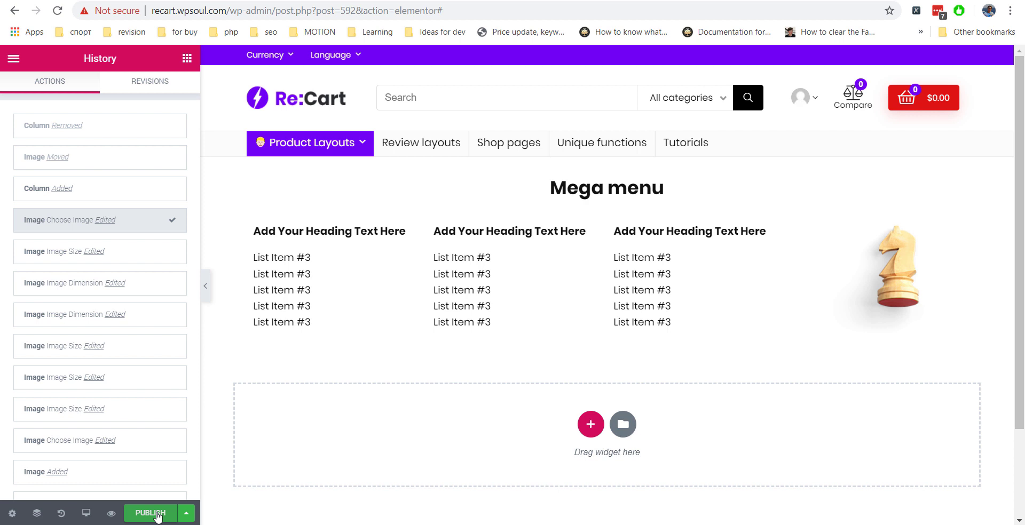
# Publish the Mega menu section and select its shortcode on the template's edit page.
pyautogui.click(151, 513)
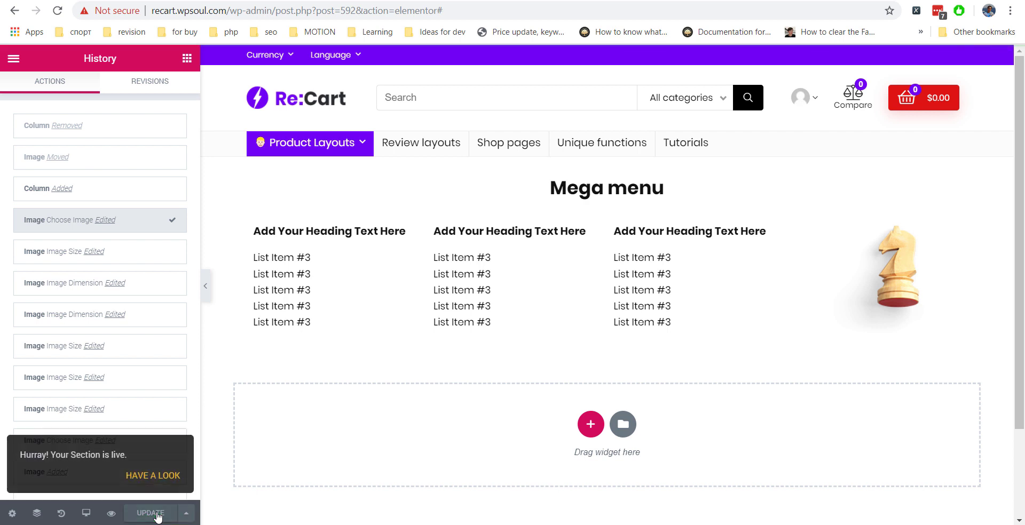
pyautogui.click(159, 476)
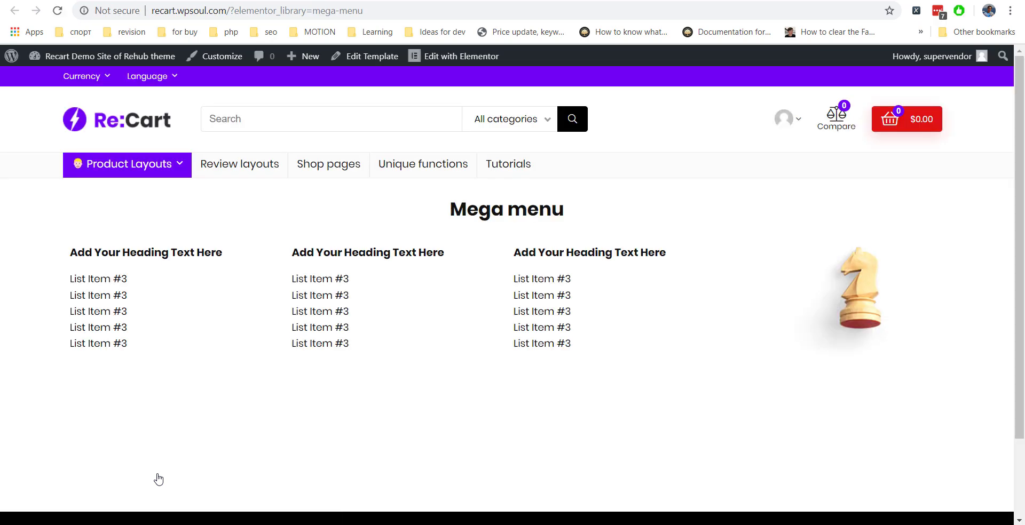
pyautogui.click(358, 61)
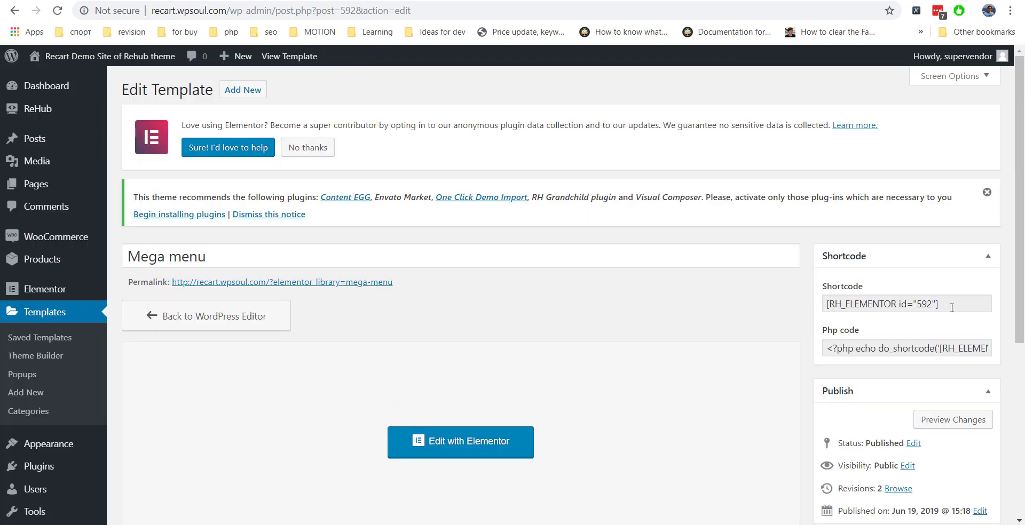
pyautogui.moveTo(952, 308); pyautogui.dragTo(778, 302)
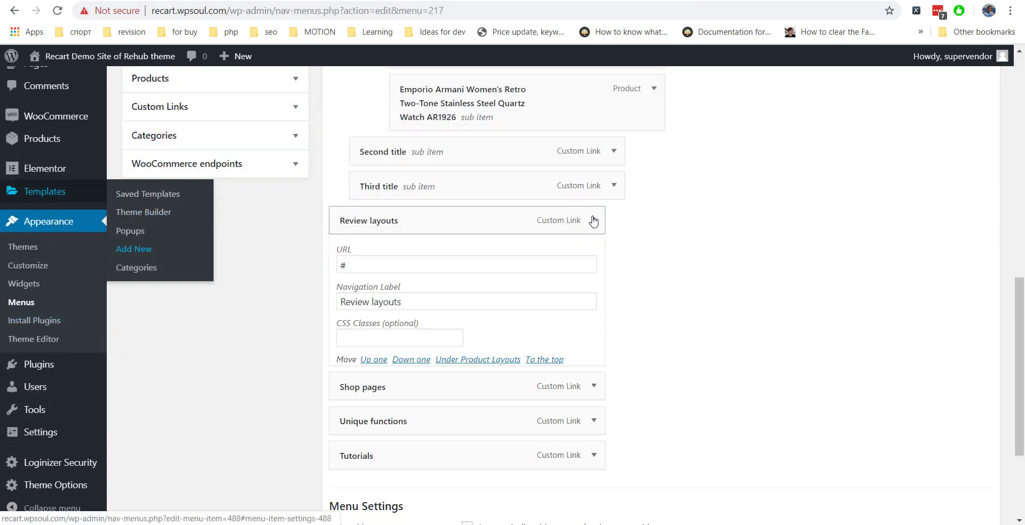
# Rename the Review layouts item of the main menu to Mega Menu.
pyautogui.moveTo(481, 302); pyautogui.dragTo(319, 296)
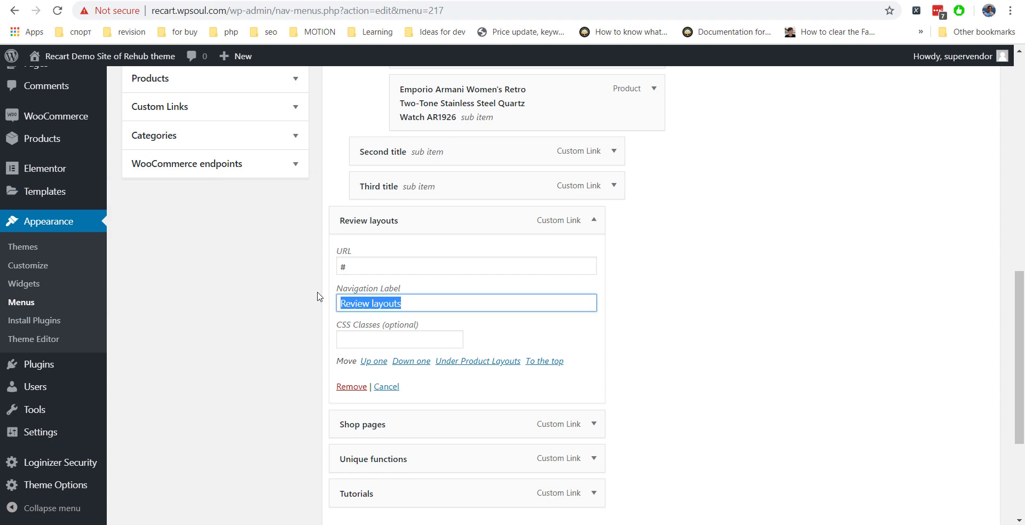
pyautogui.write('Mega Menu')
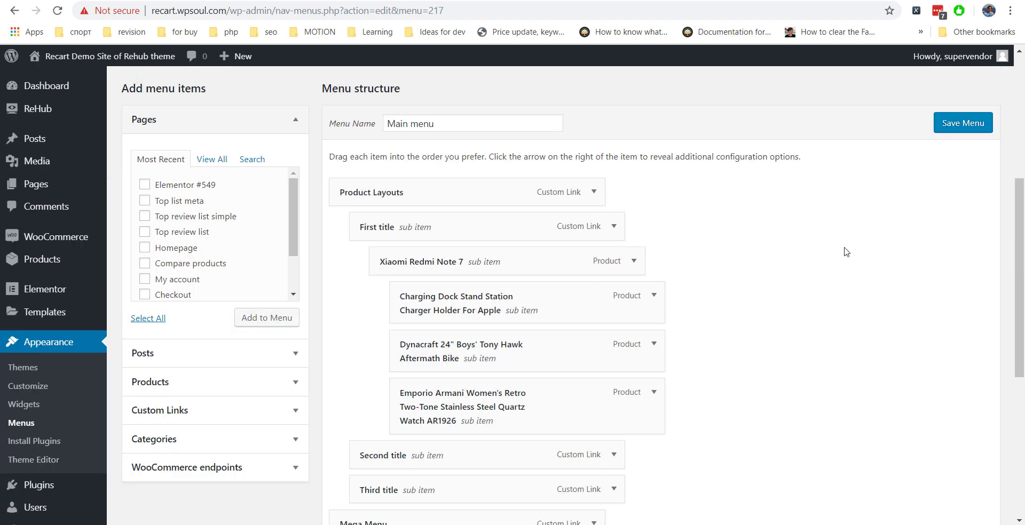
# Check in the screen options that the CSS Classes property is enabled for menu items.
pyautogui.scroll(8, 881, 213)
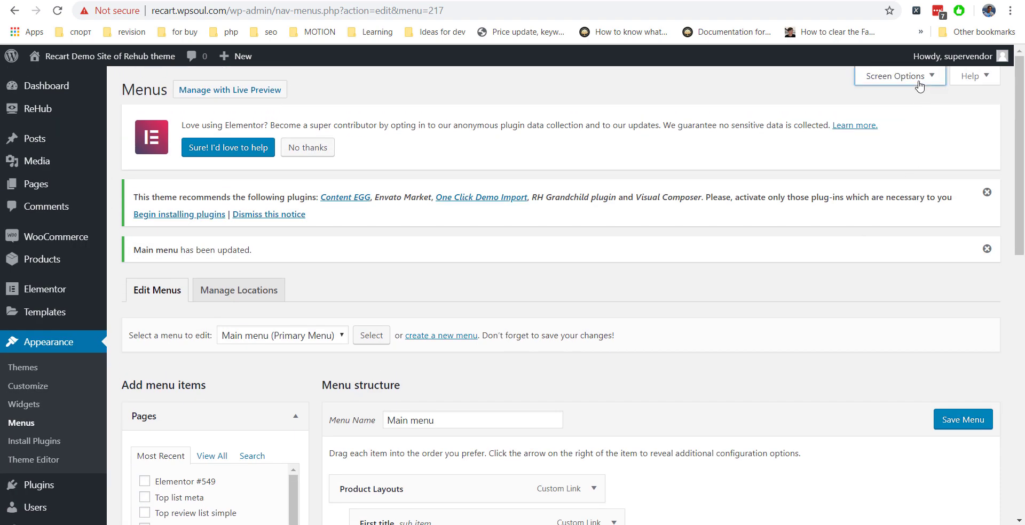
pyautogui.click(897, 75)
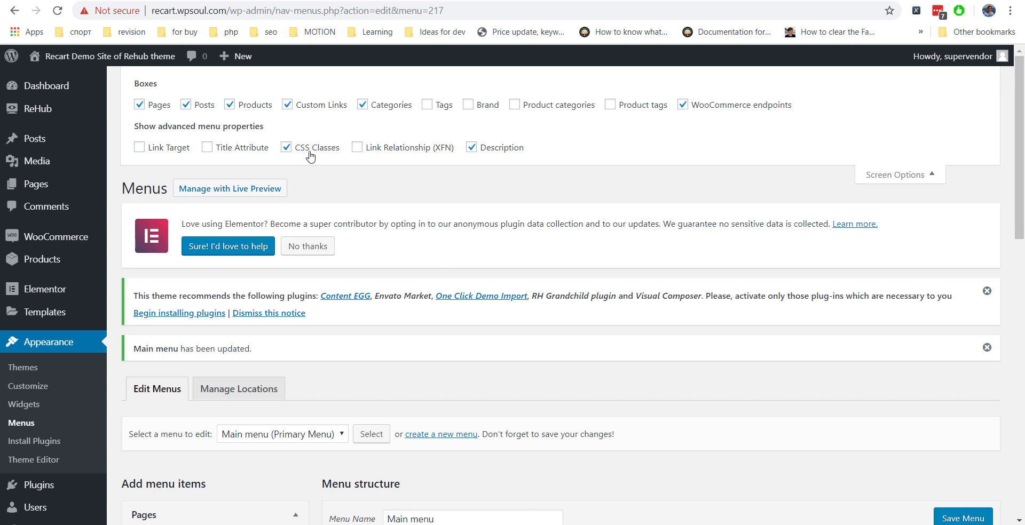
pyautogui.click(881, 175)
pyautogui.scroll(-8, 875, 196)
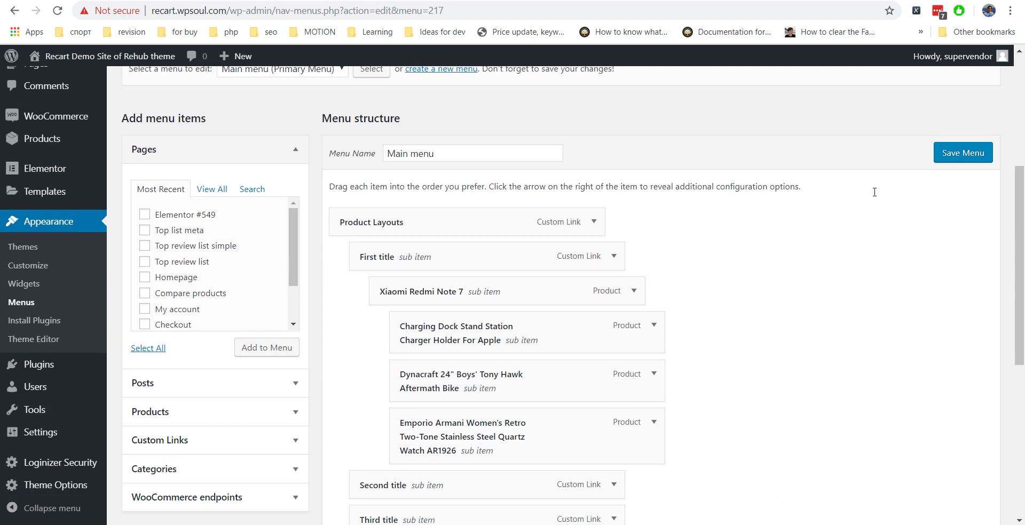
pyautogui.scroll(-2, 875, 202)
pyautogui.click(593, 219)
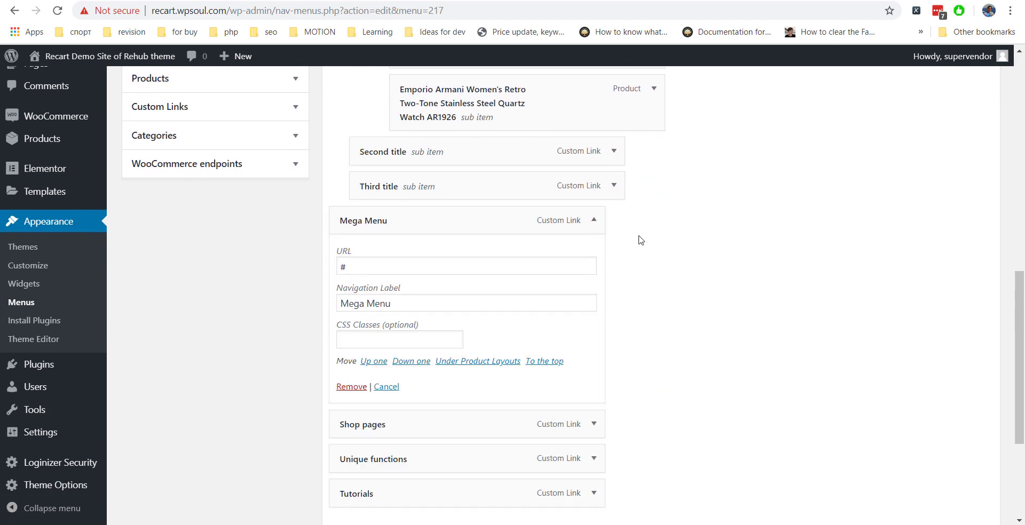
# Copy the class rh-megamenu from the mega menu documentation into the CSS classes of the Mega Menu item.
pyautogui.click(623, 0)
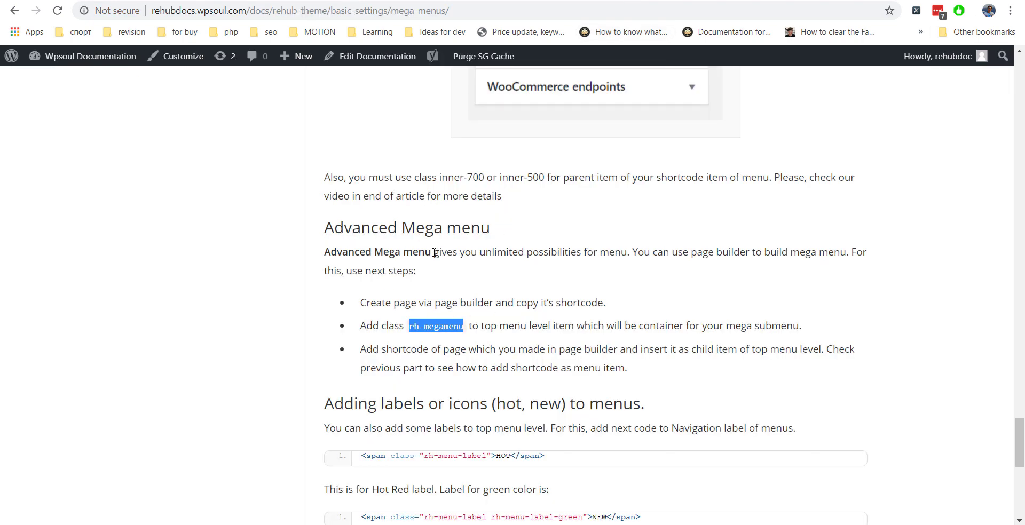
pyautogui.click(444, 329)
pyautogui.moveTo(464, 327); pyautogui.dragTo(413, 327)
pyautogui.click(624, 2)
pyautogui.scroll(-10, 509, 200)
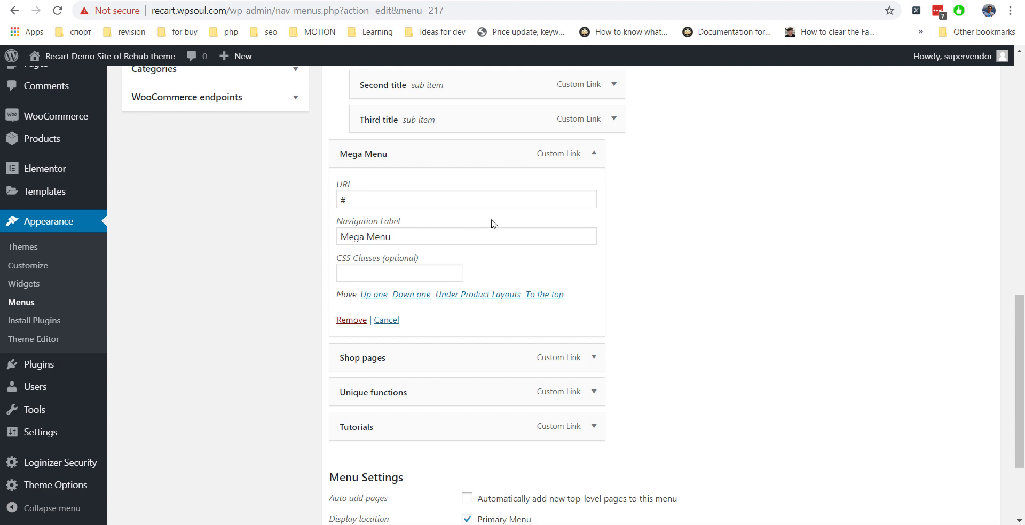
pyautogui.click(372, 271)
pyautogui.write('rh-megamenu')
pyautogui.click(702, 247)
# Add a custom link to the menu with the URL SHORTCODE and the link text "Mega menu item Elementor".
pyautogui.scroll(5, 688, 249)
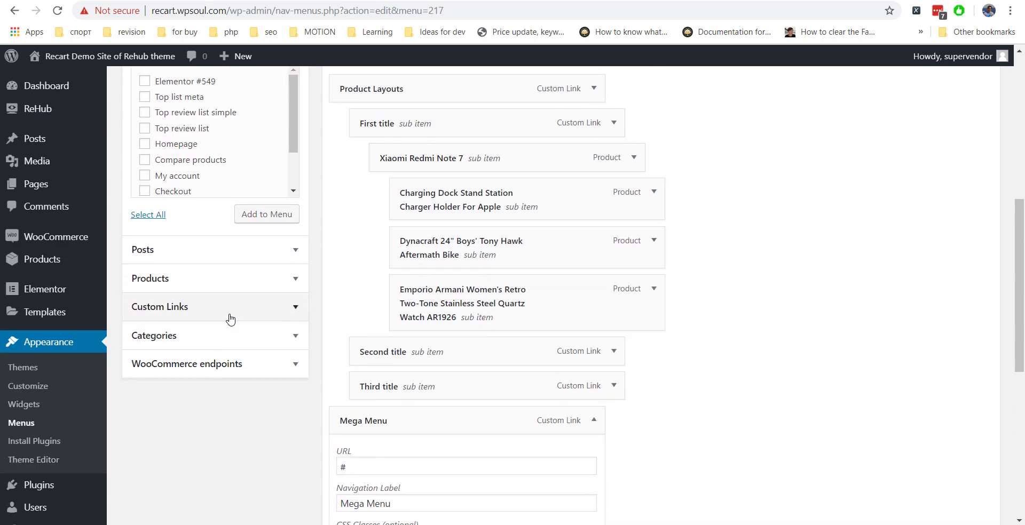
pyautogui.click(230, 319)
pyautogui.moveTo(240, 146); pyautogui.dragTo(166, 157)
pyautogui.write('SHORTCODE')
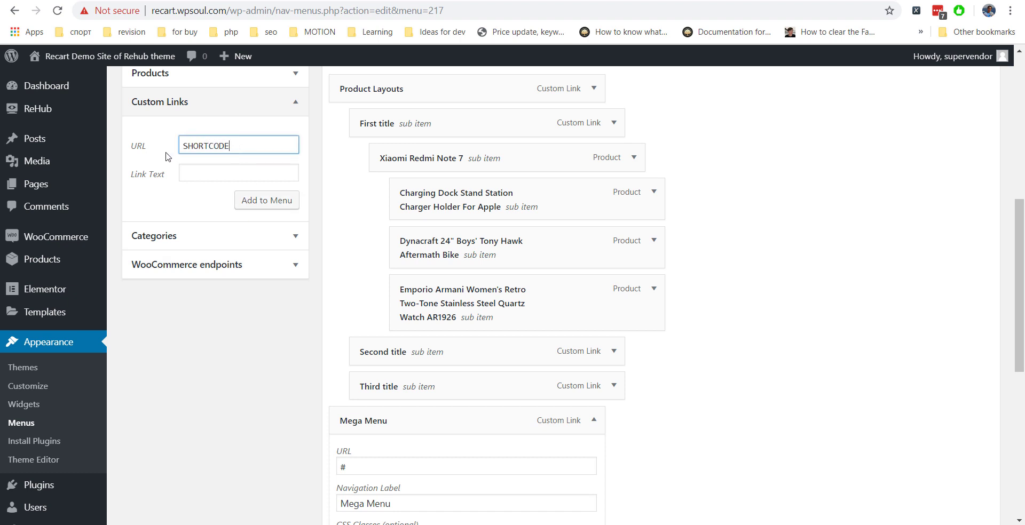
pyautogui.click(192, 172)
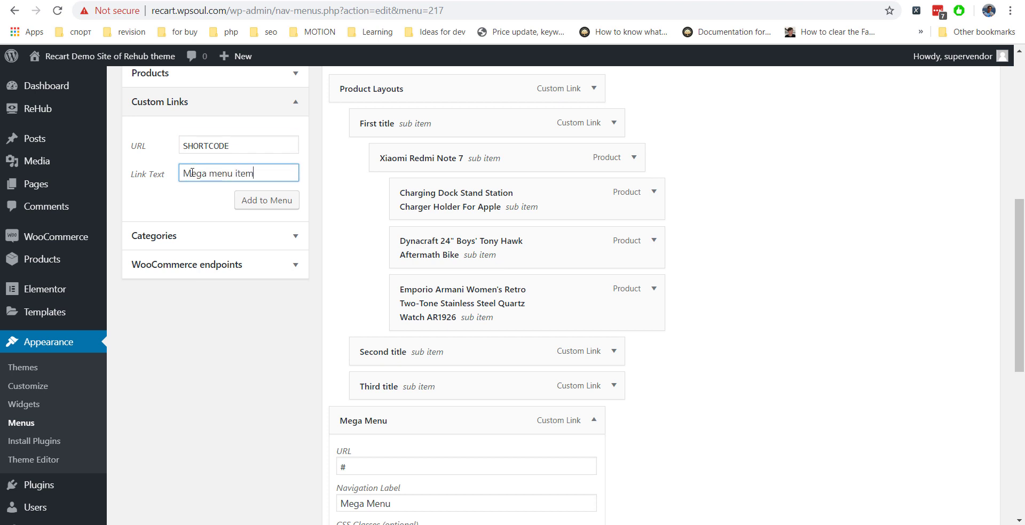
pyautogui.write('Mega menu item Elementor')
pyautogui.click(262, 201)
# Collapse the Mega Menu item and nest Mega menu item Elementor beneath it as a sub item.
pyautogui.scroll(-5, 270, 251)
pyautogui.click(592, 154)
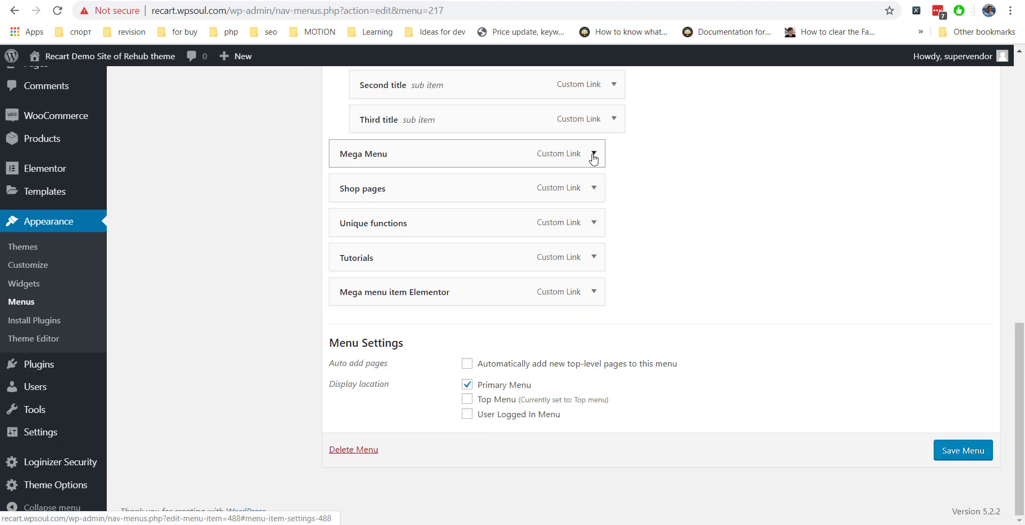
pyautogui.moveTo(450, 288); pyautogui.dragTo(475, 178)
# Check in the screen options that the Description property is enabled for menu items.
pyautogui.scroll(10, 802, 172)
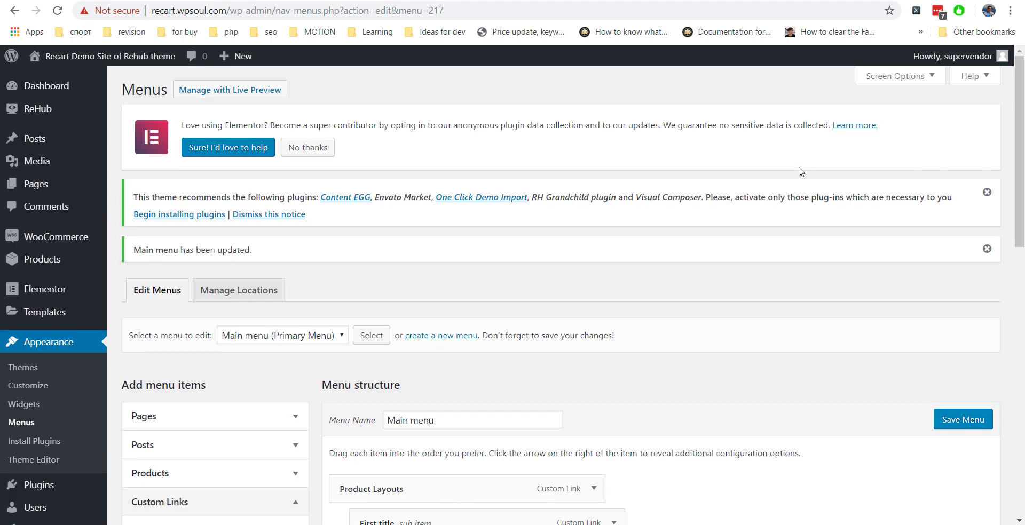
pyautogui.click(881, 80)
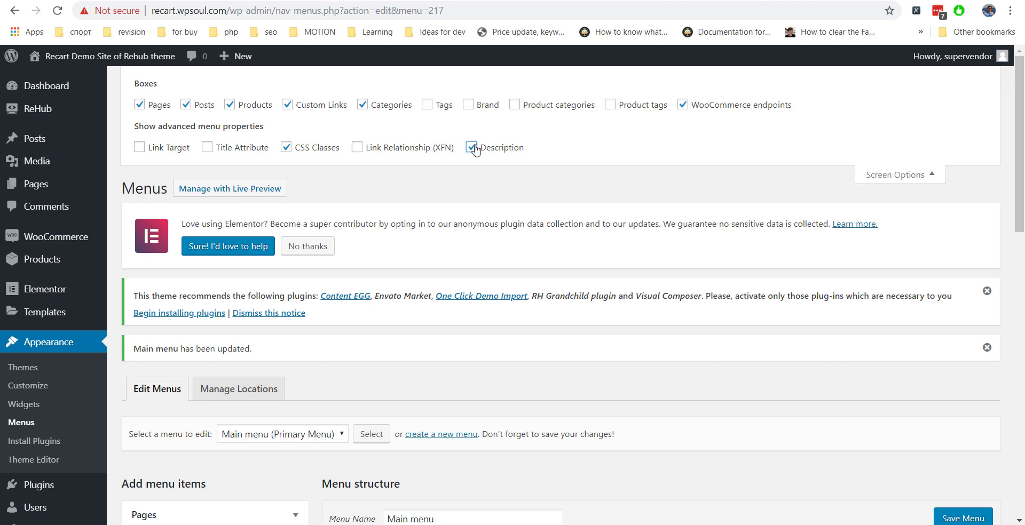
pyautogui.click(889, 175)
pyautogui.scroll(-10, 891, 177)
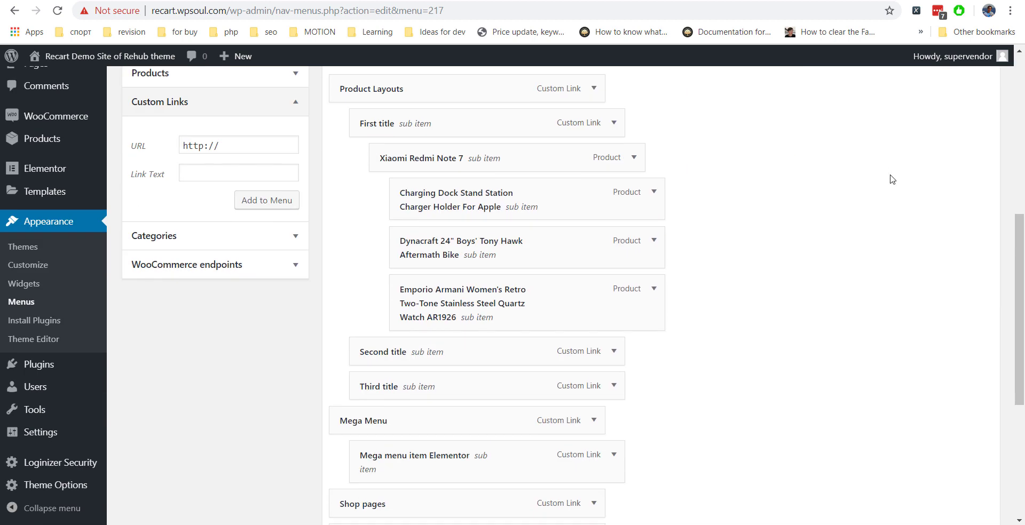
# Expand the settings of Mega menu item Elementor and copy the Mega menu template's shortcode from the saved templates list.
pyautogui.click(614, 176)
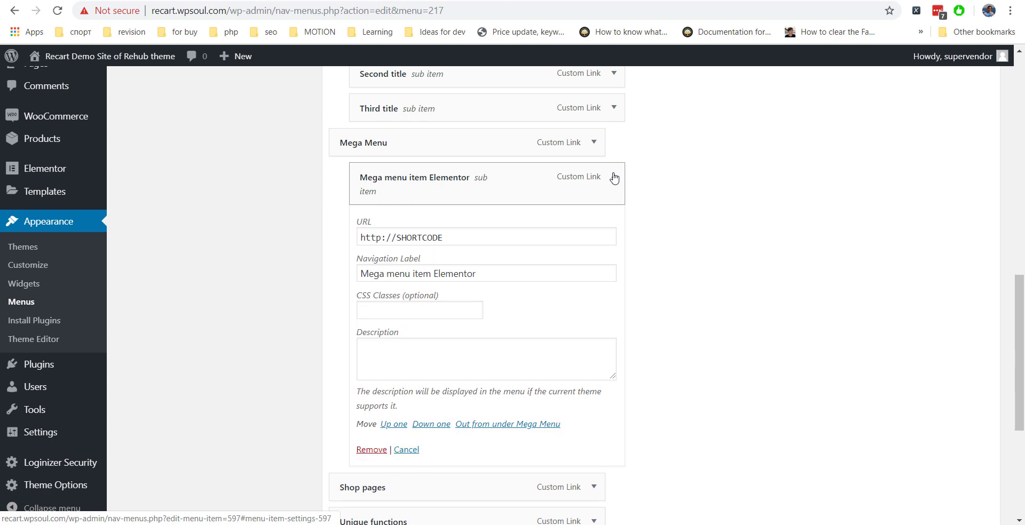
pyautogui.click(587, 1)
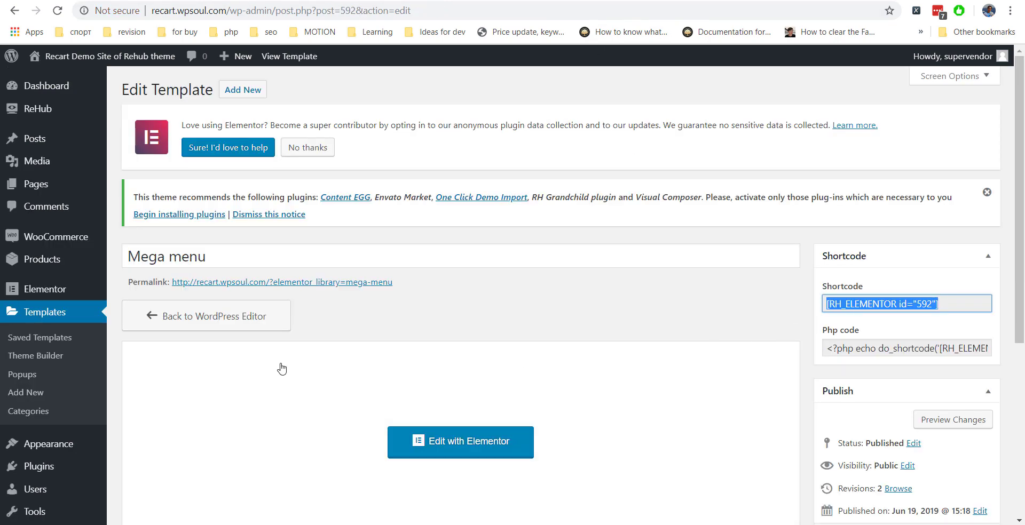
pyautogui.click(74, 338)
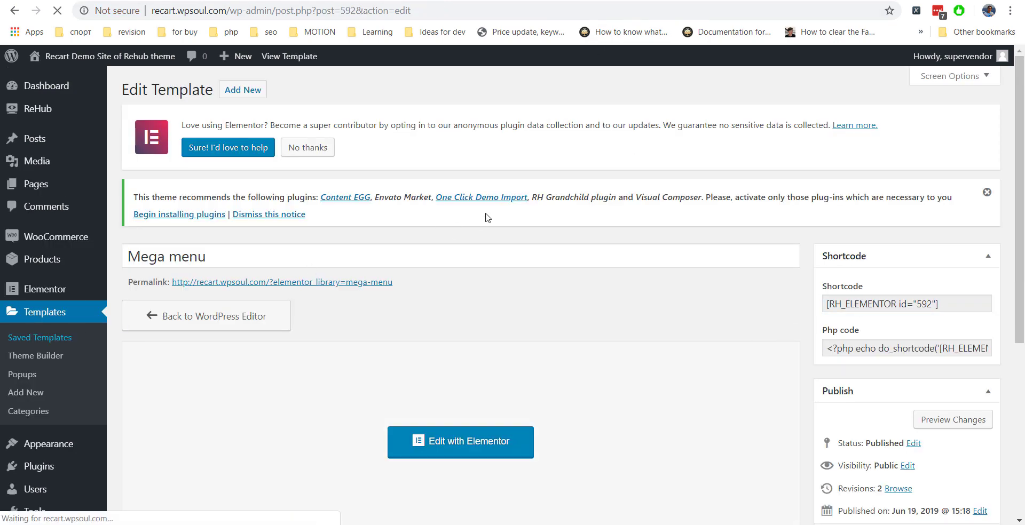
pyautogui.scroll(-2, 485, 217)
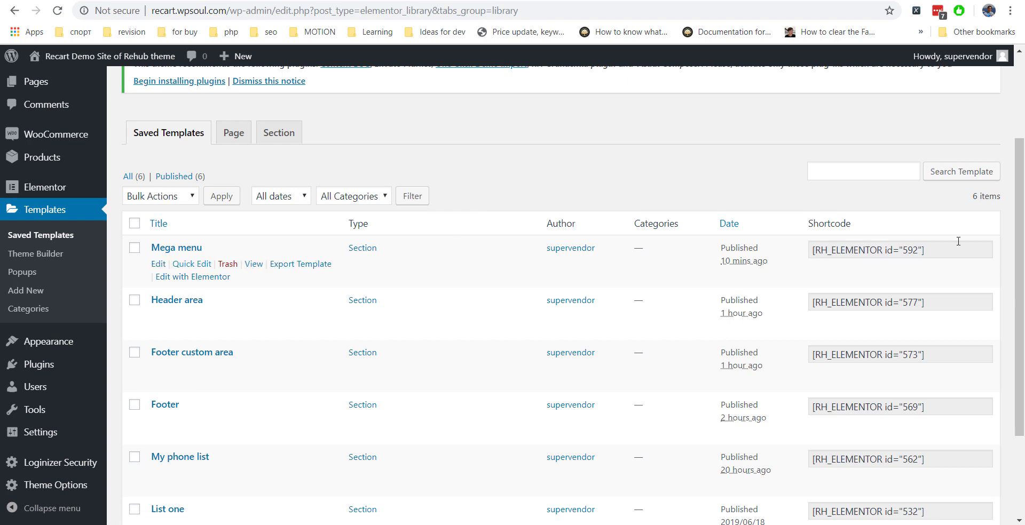
pyautogui.click(923, 250)
pyautogui.hotkey('ctrl', 'c')
# Paste the shortcode [RH_ELEMENTOR id="592"] into the description of Mega menu item Elementor.
pyautogui.hotkey('ctrl', 'Tab')
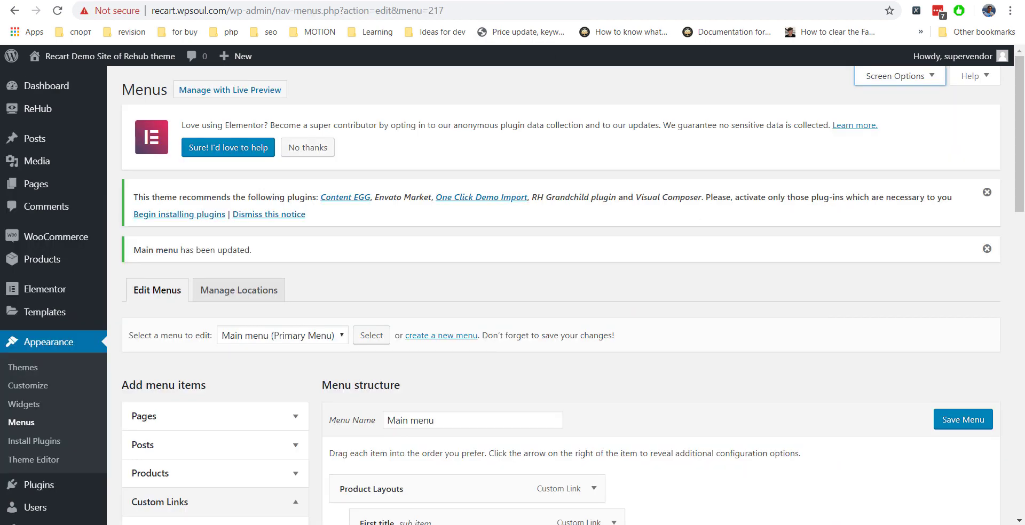
pyautogui.scroll(-12, 521, 183)
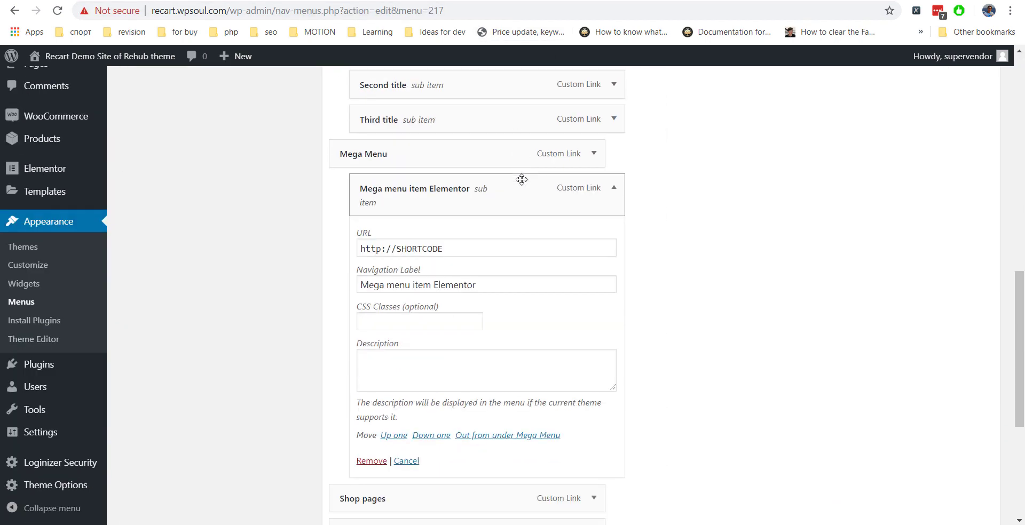
pyautogui.click(422, 363)
pyautogui.hotkey('ctrl', 'v')
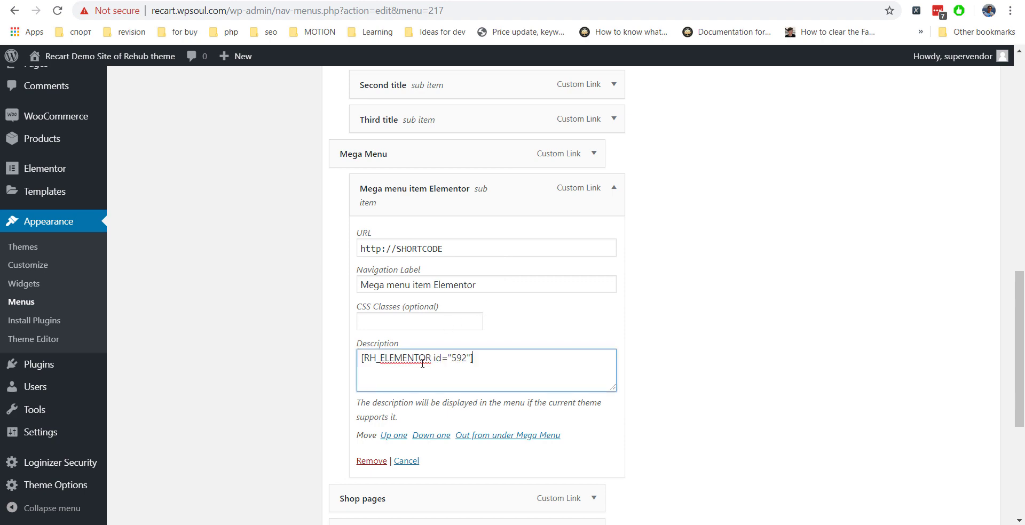
# Save the menu and check the Mega Menu item's dropdown on the site's front page.
pyautogui.click(692, 314)
pyautogui.scroll(-5, 662, 250)
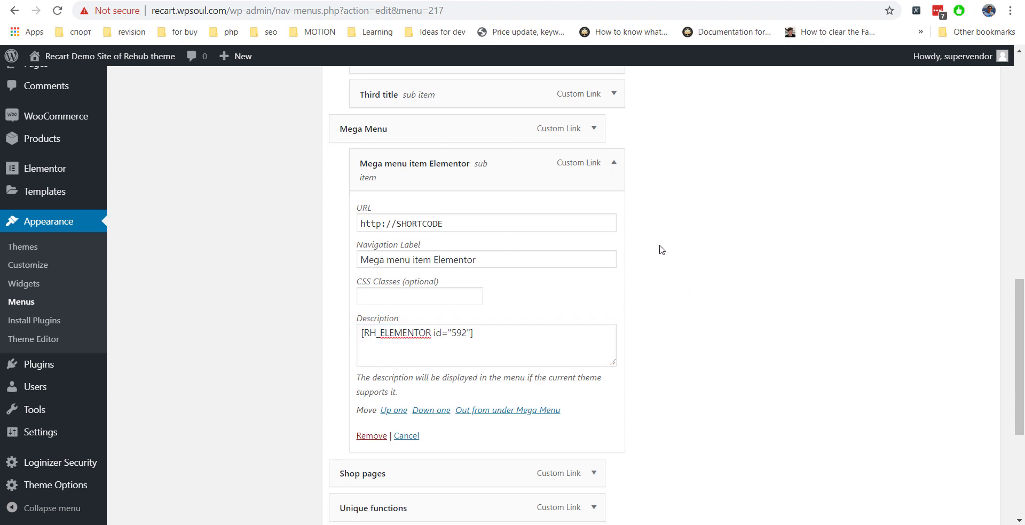
pyautogui.click(949, 454)
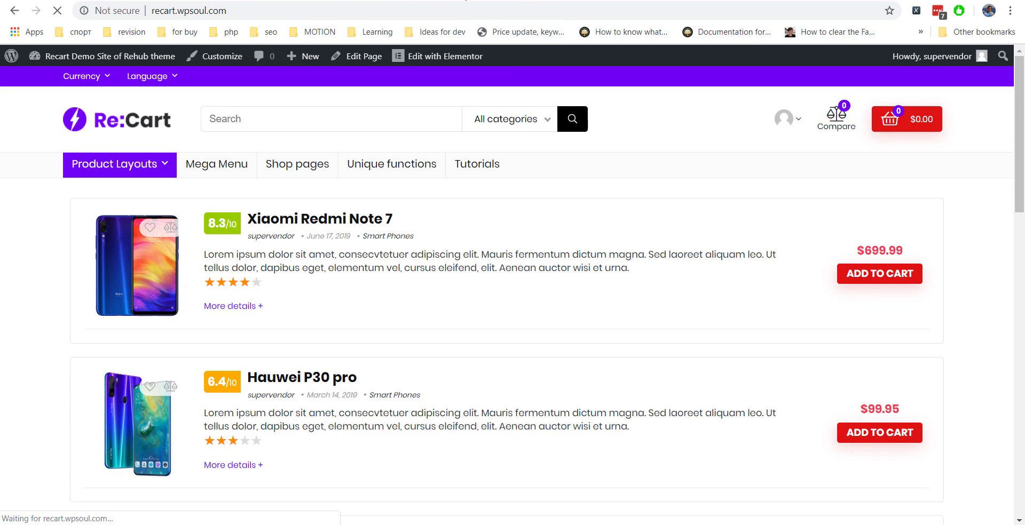
pyautogui.moveTo(253, 166)
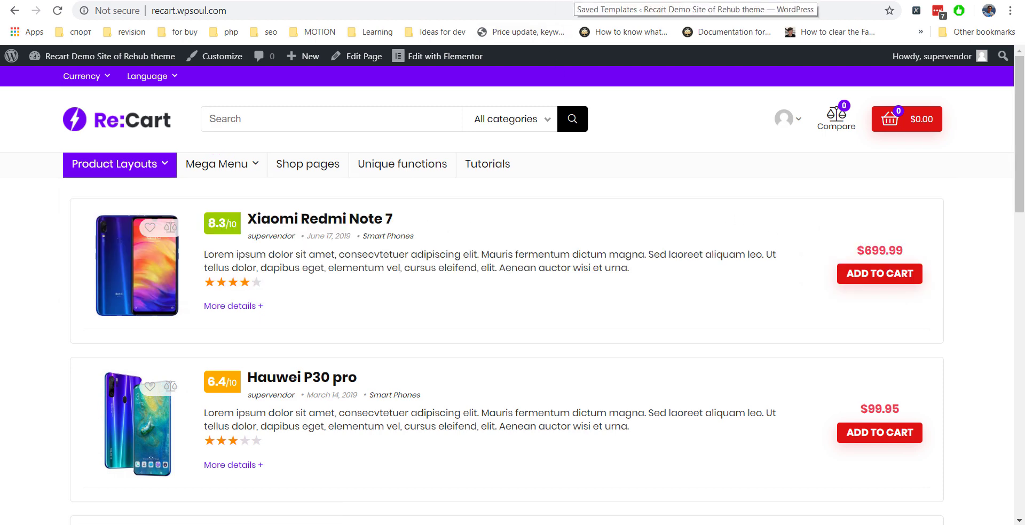
# Open the Mega menu template from the saved templates for editing in Elementor.
pyautogui.click(577, 1)
pyautogui.moveTo(274, 263)
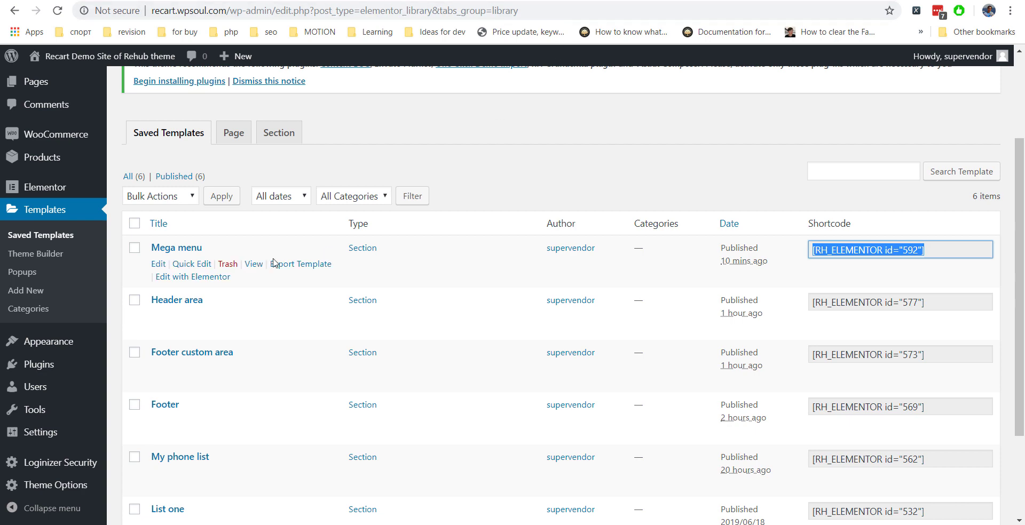
pyautogui.click(158, 264)
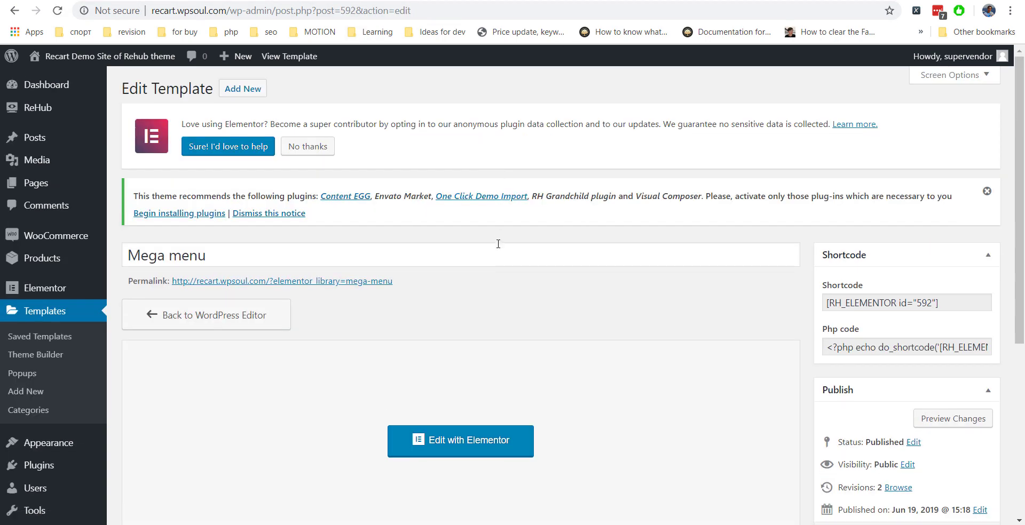
pyautogui.scroll(-2, 499, 240)
pyautogui.click(467, 375)
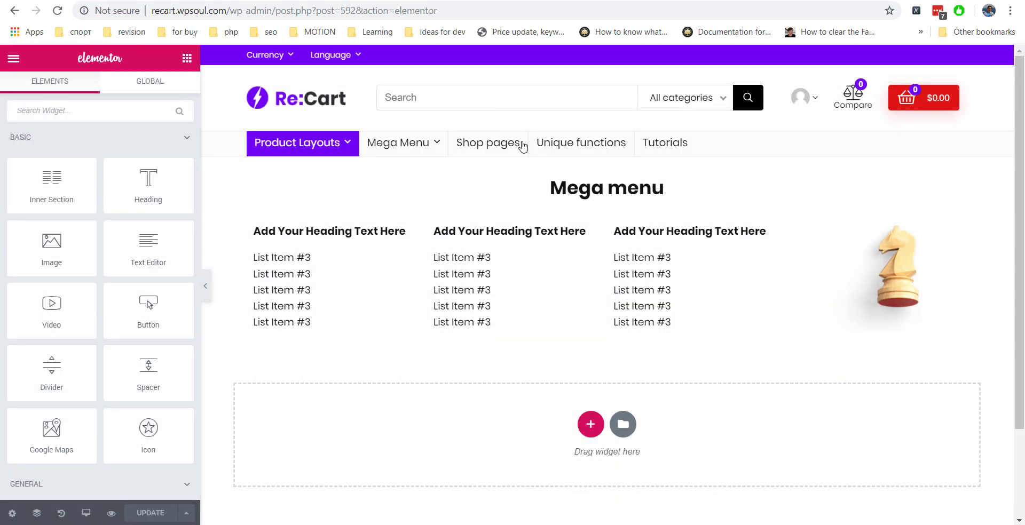
pyautogui.moveTo(632, 240)
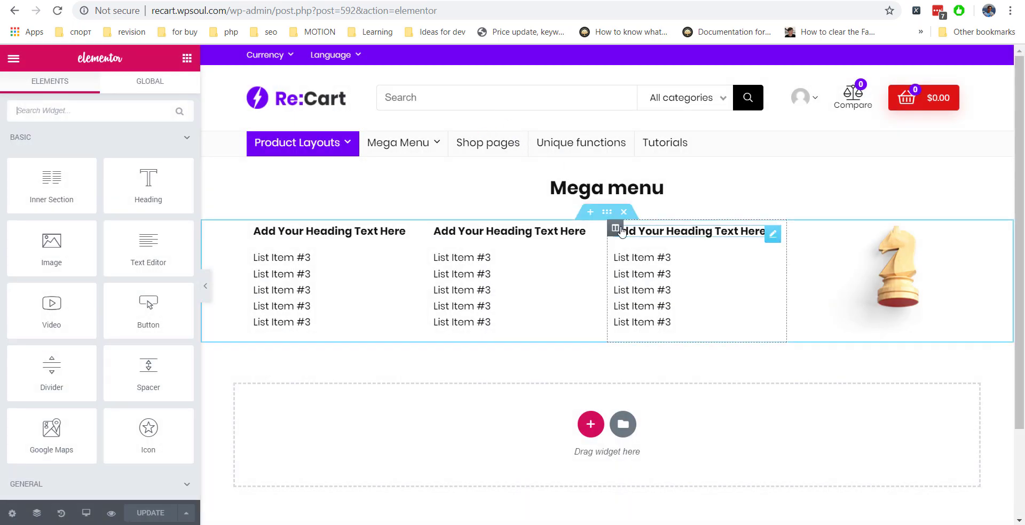
# Set the columns gap of the mega menu section to Wide.
pyautogui.click(606, 214)
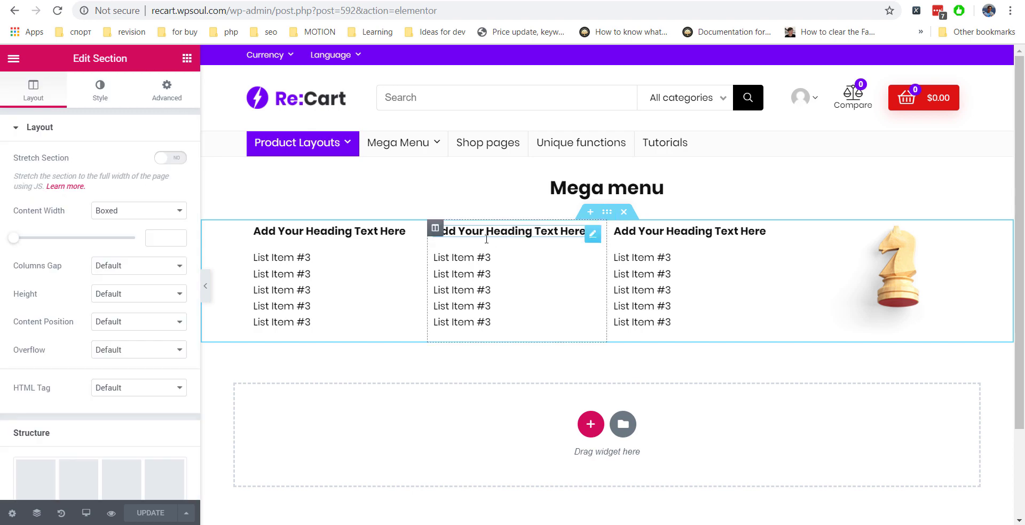
pyautogui.click(137, 265)
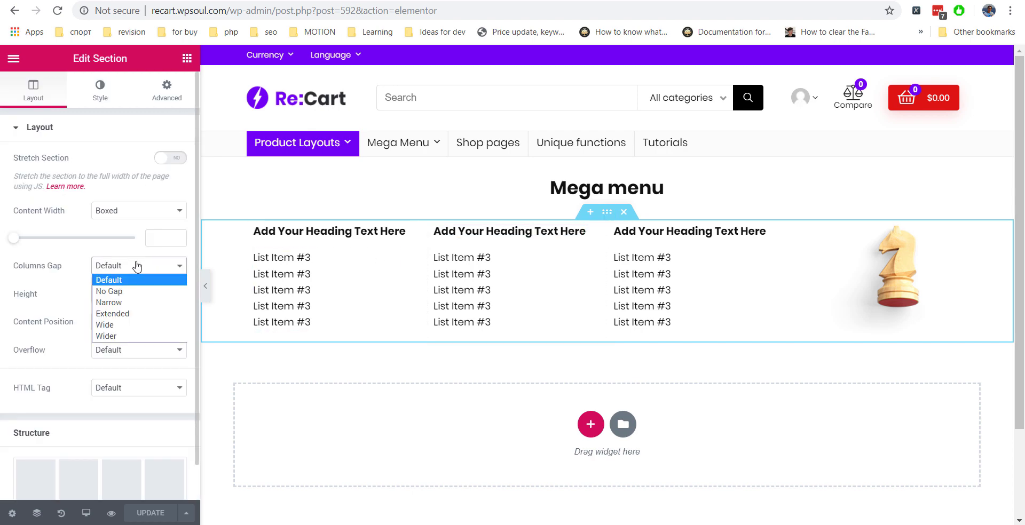
pyautogui.click(141, 324)
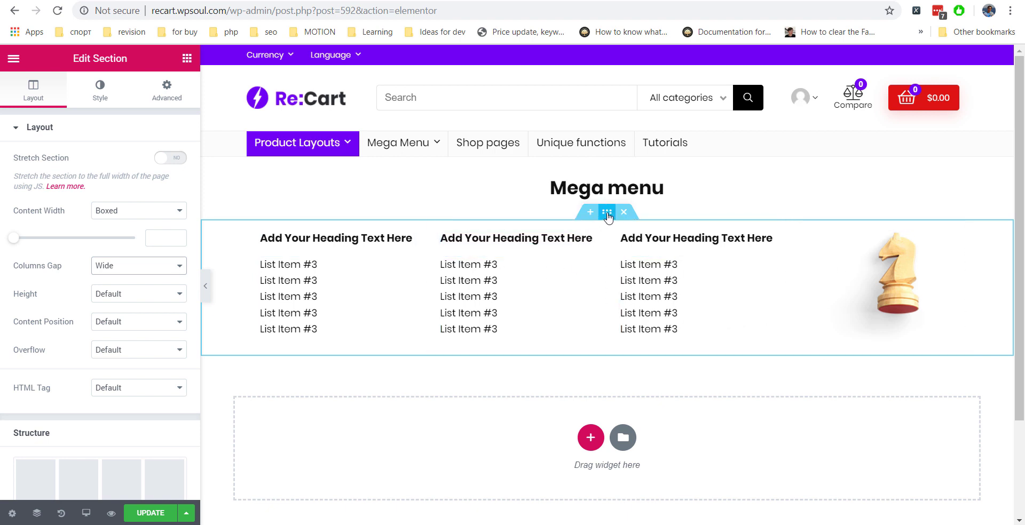
# Give the section a gradient background with #4054b2 as its first color.
pyautogui.click(111, 88)
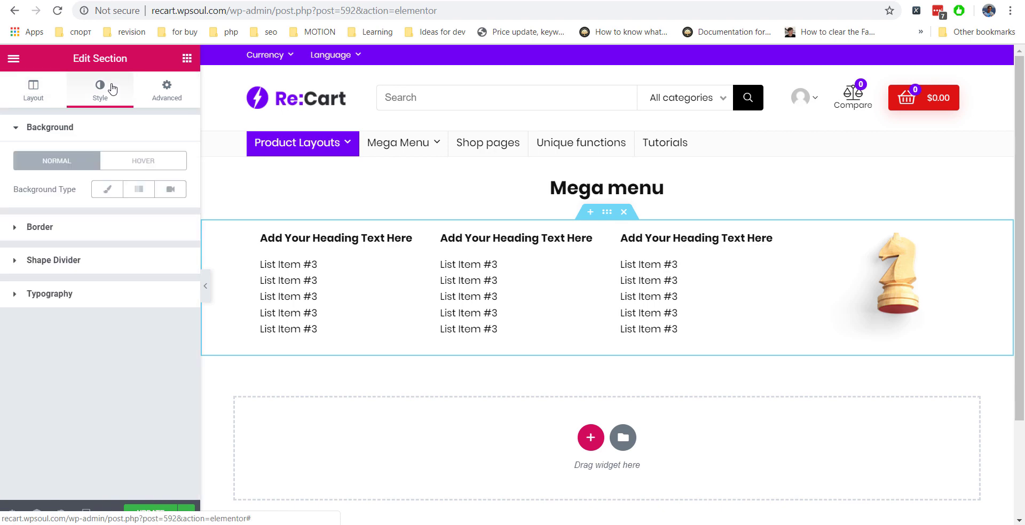
pyautogui.click(108, 189)
pyautogui.click(139, 189)
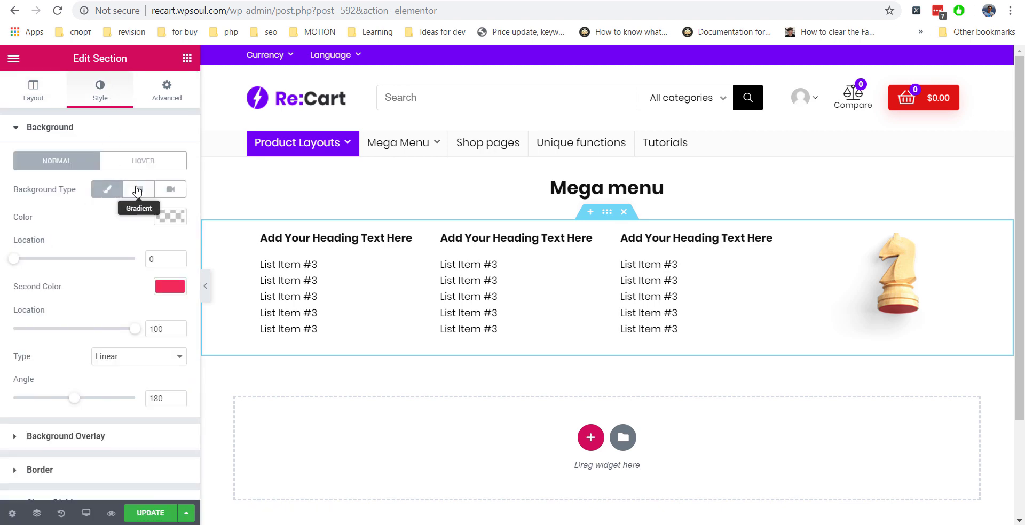
pyautogui.click(166, 218)
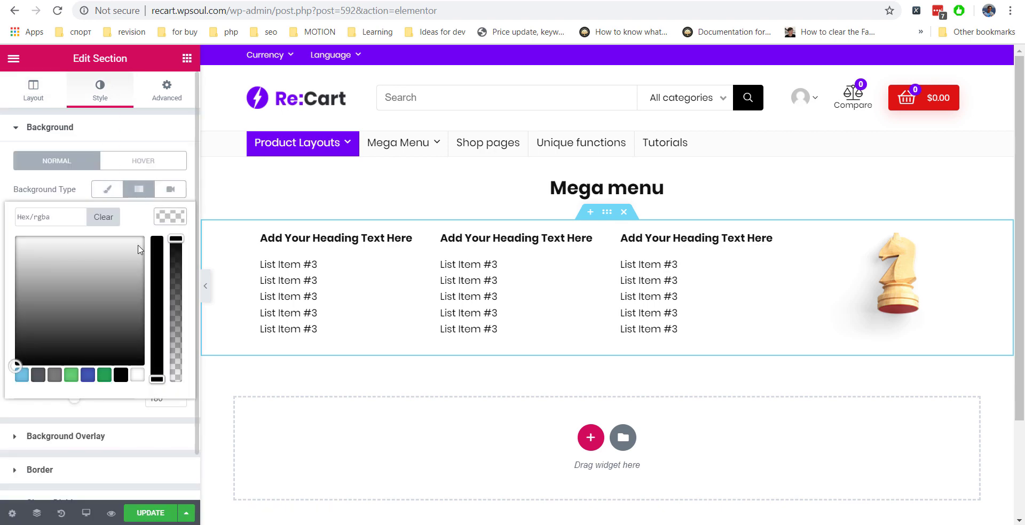
pyautogui.click(87, 375)
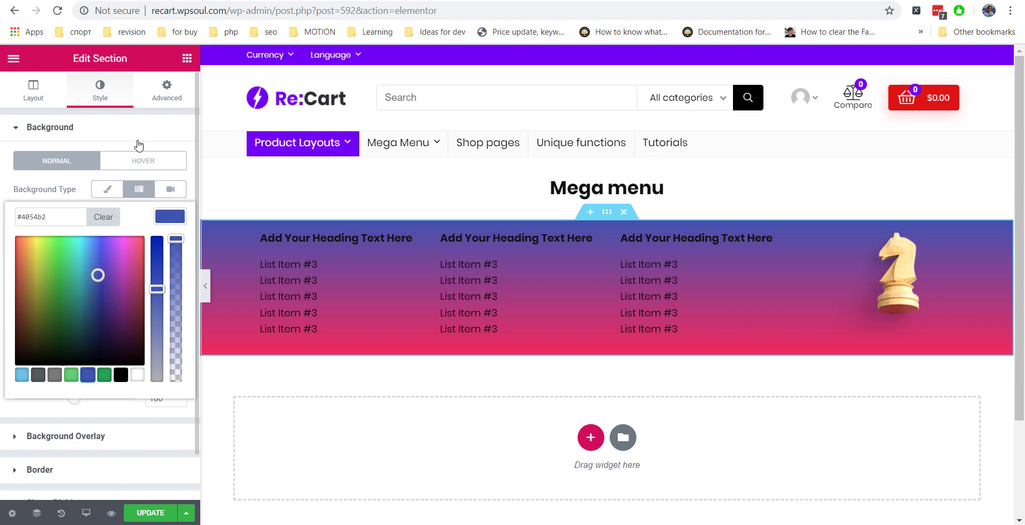
pyautogui.click(155, 145)
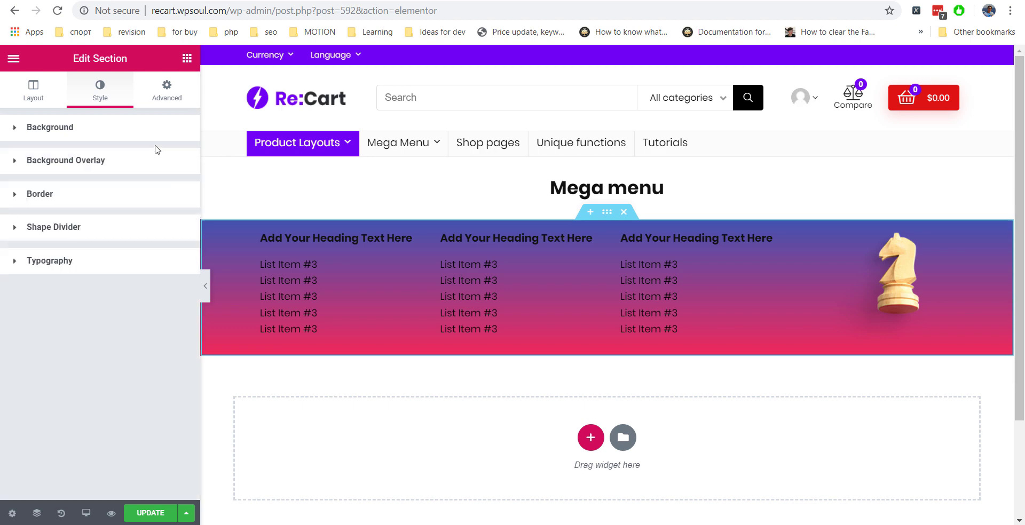
# Set the text color of the first column's heading to white.
pyautogui.click(331, 238)
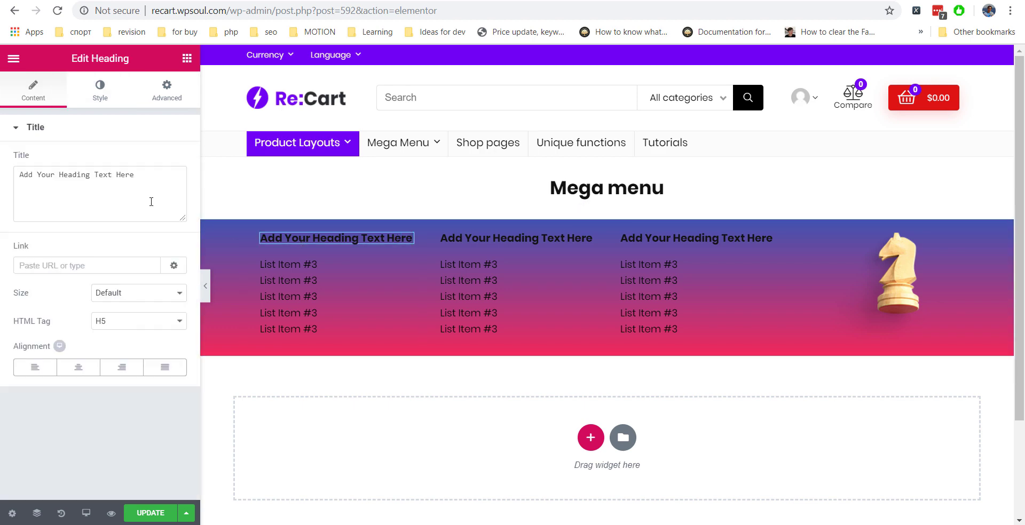
pyautogui.click(102, 92)
pyautogui.click(165, 159)
pyautogui.moveTo(99, 195); pyautogui.dragTo(1, 159)
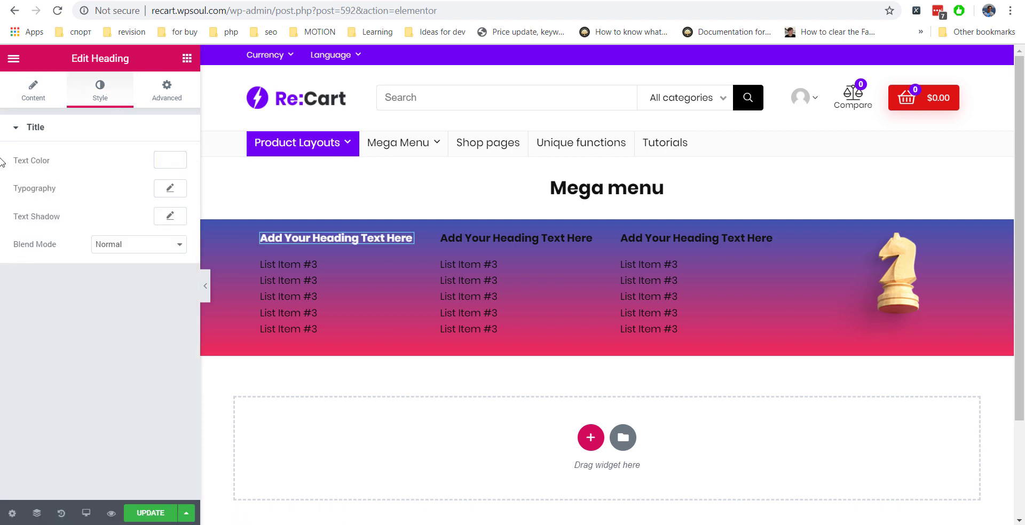
# Set the first column's icon list to white text with a light grey hover color.
pyautogui.click(299, 279)
pyautogui.click(100, 90)
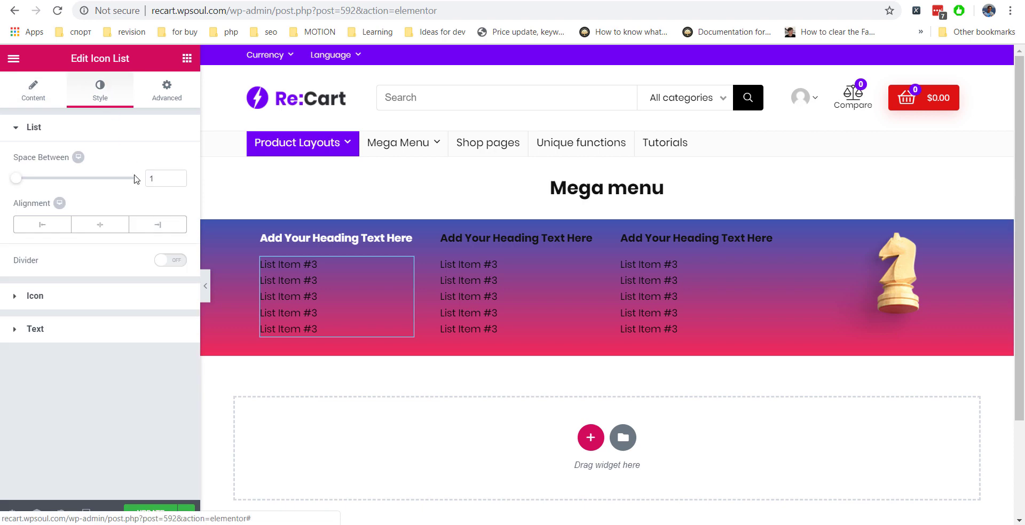
pyautogui.click(55, 334)
pyautogui.click(167, 226)
pyautogui.moveTo(53, 267); pyautogui.dragTo(1, 224)
pyautogui.click(2, 228)
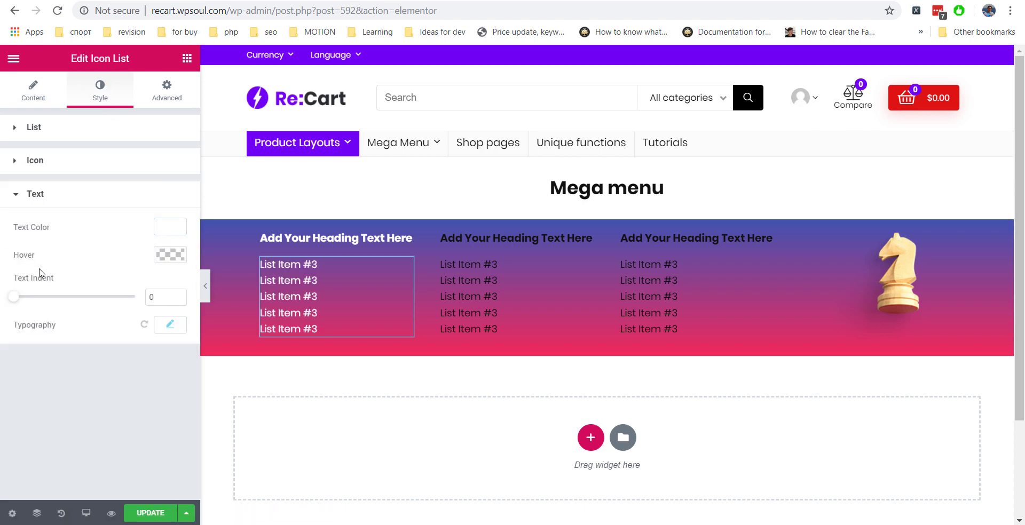
pyautogui.click(170, 255)
pyautogui.moveTo(40, 366); pyautogui.dragTo(3, 291)
pyautogui.click(3, 290)
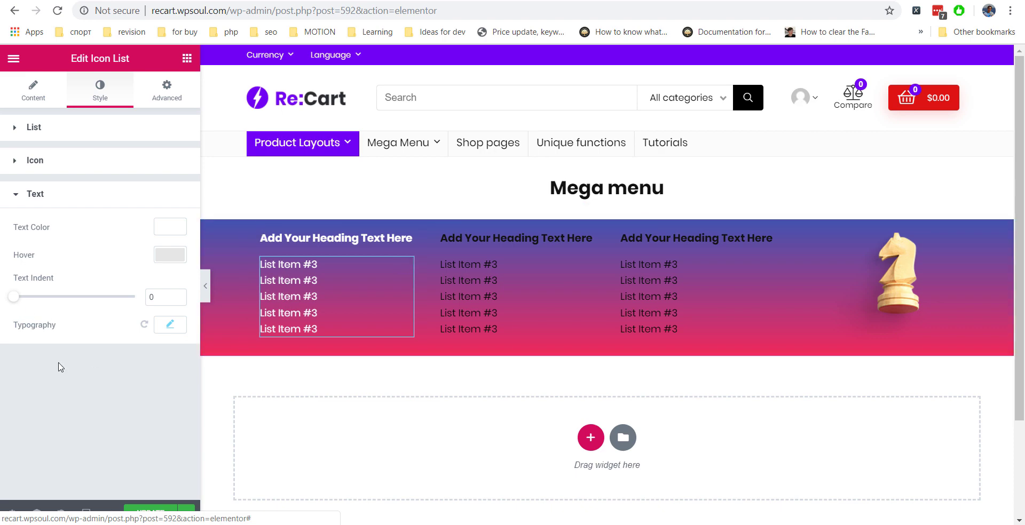
# Delete the second and third columns and replace them with two duplicates of the restyled first column.
pyautogui.rightClick(435, 230)
pyautogui.click(467, 417)
pyautogui.rightClick(499, 229)
pyautogui.click(537, 418)
pyautogui.rightClick(260, 231)
pyautogui.click(281, 260)
pyautogui.rightClick(261, 231)
pyautogui.click(281, 259)
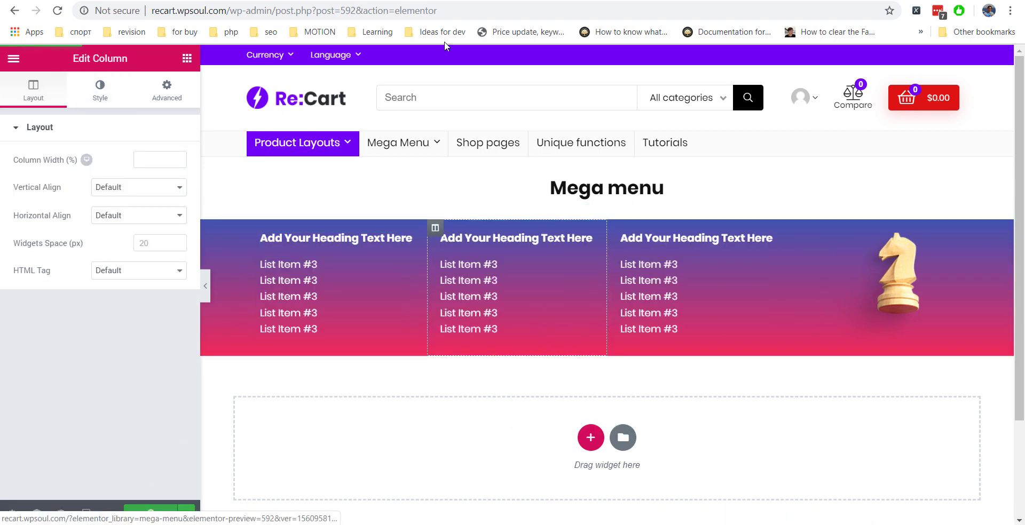
# Update the template and check the restyled Mega Menu dropdown on the reloaded front page.
pyautogui.click(465, 0)
pyautogui.click(58, 10)
pyautogui.moveTo(219, 164)
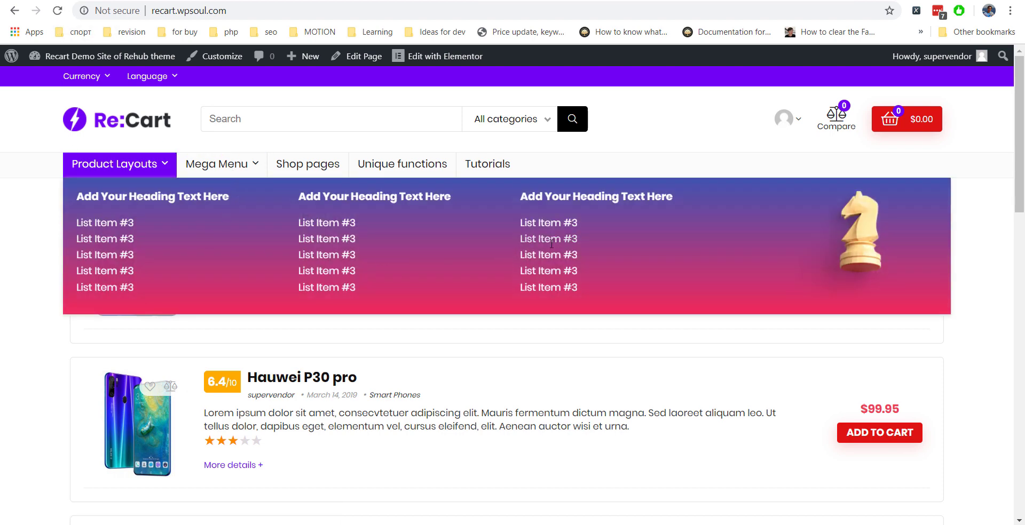
# Return to the template editor and set the chess knight image's custom position to Absolute.
pyautogui.hotkey('ctrl', 'shift', 'Tab')
pyautogui.click(945, 242)
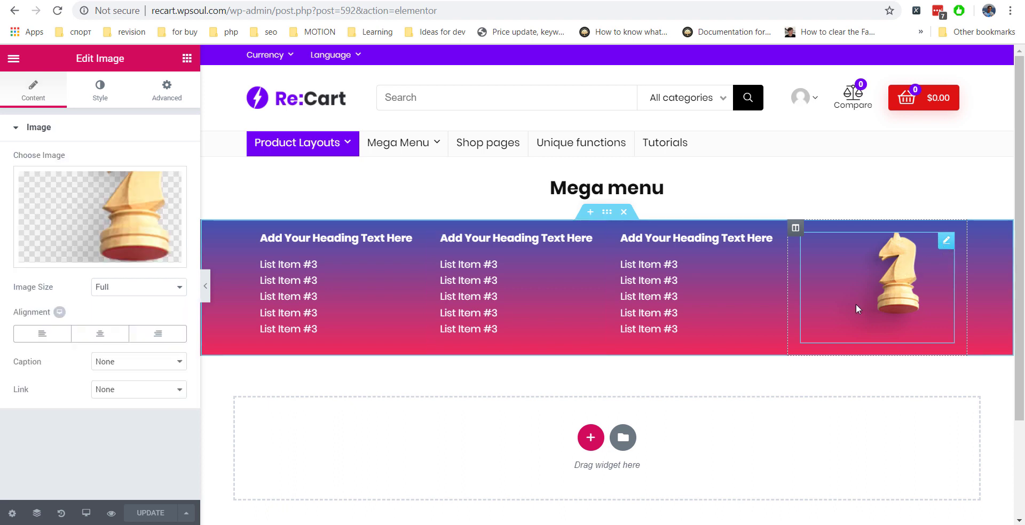
pyautogui.click(101, 99)
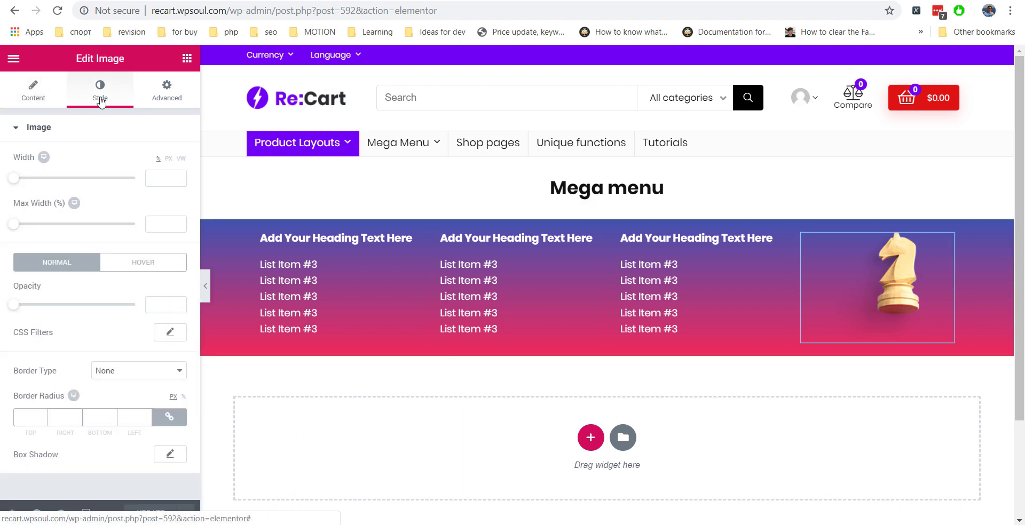
pyautogui.click(37, 97)
pyautogui.click(165, 94)
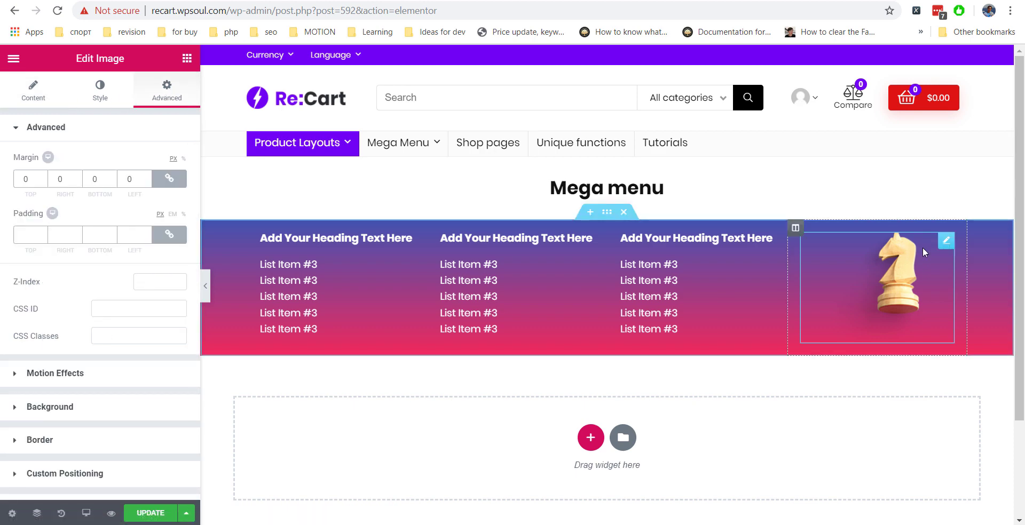
pyautogui.scroll(-2, 92, 227)
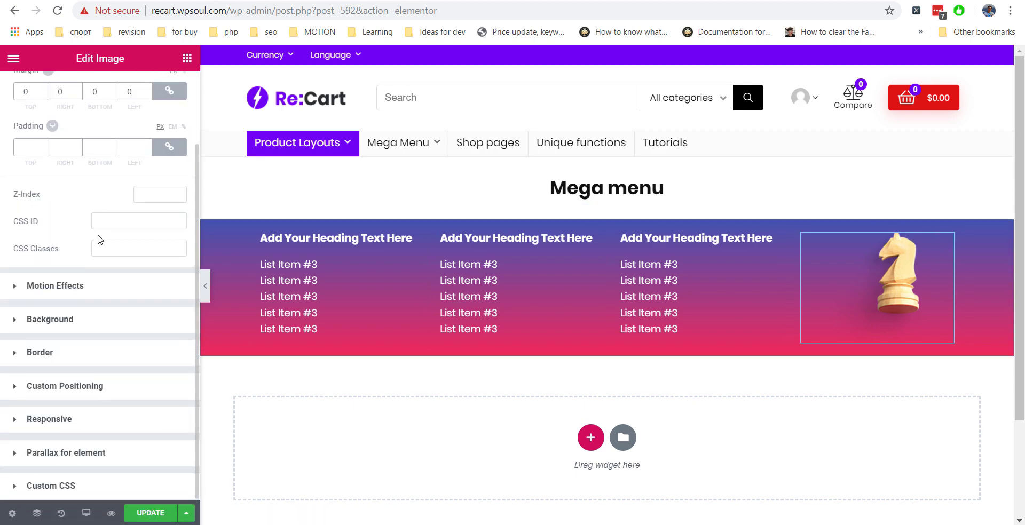
pyautogui.click(99, 385)
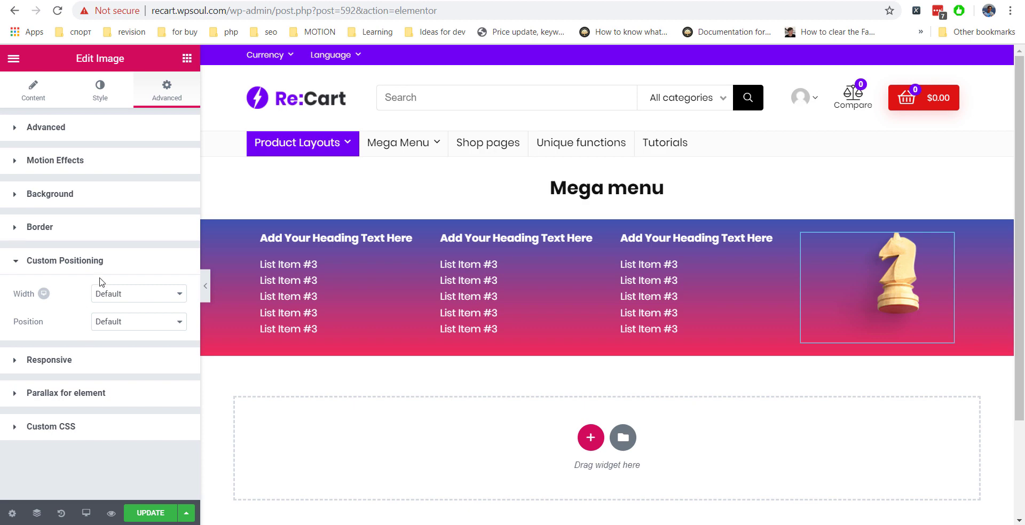
pyautogui.click(122, 322)
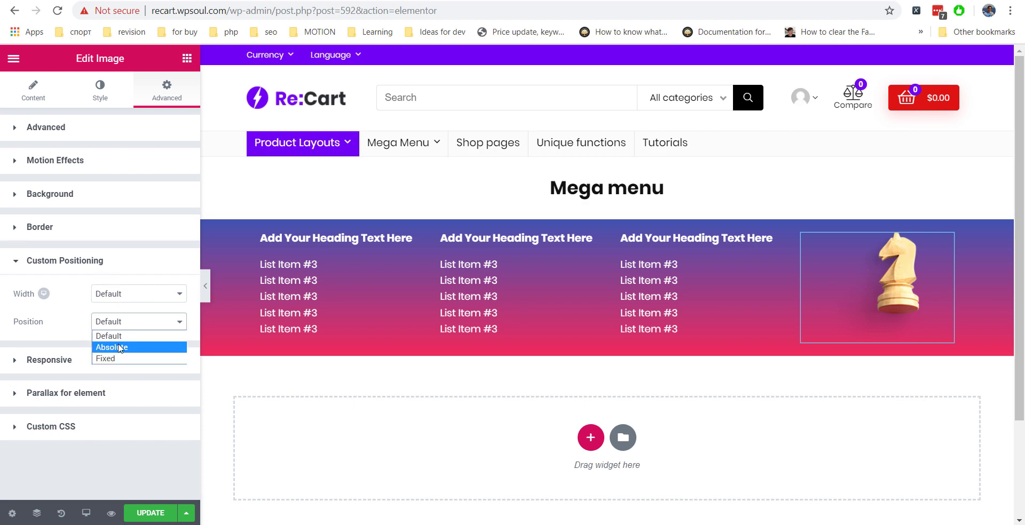
pyautogui.click(119, 347)
# Set the image's vertical orientation to Bottom with an offset of -143 px and update the template.
pyautogui.scroll(-3, 149, 315)
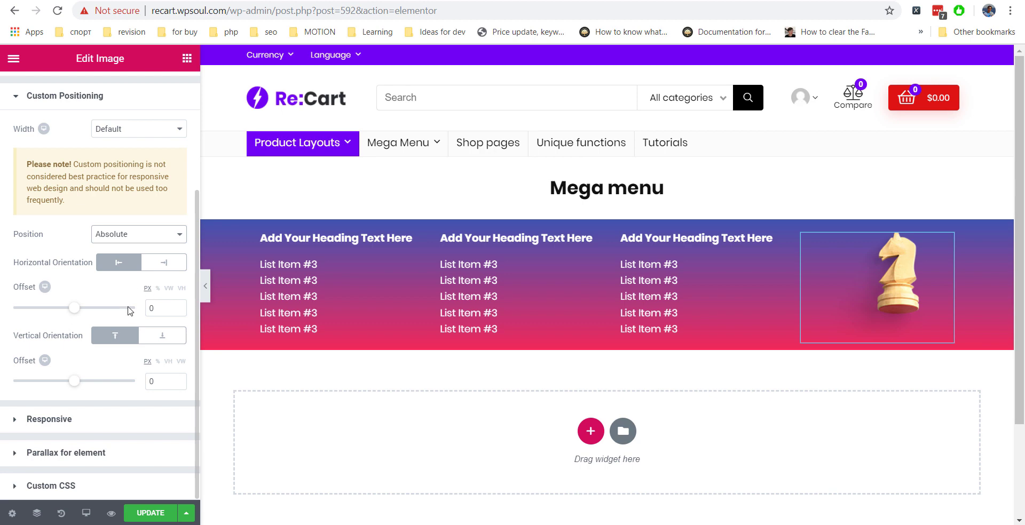
pyautogui.click(165, 339)
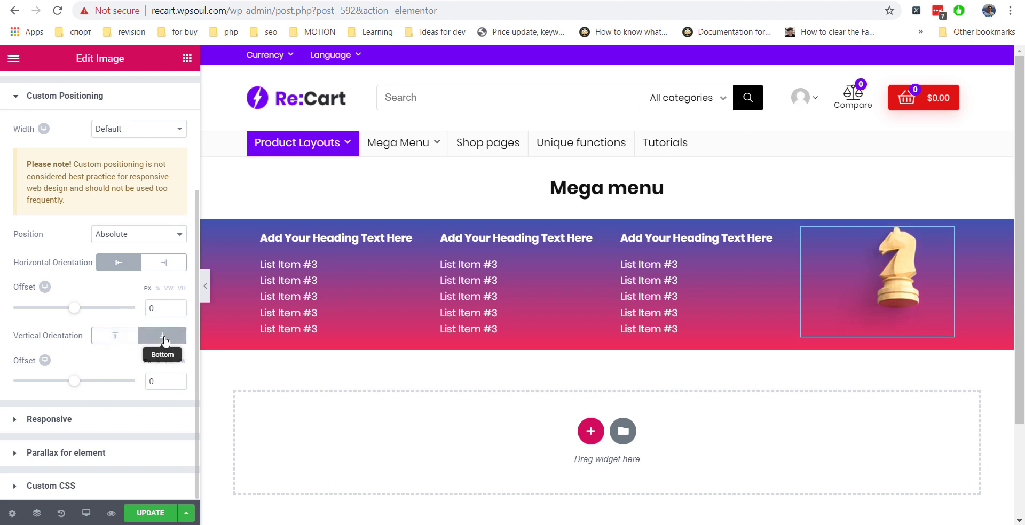
pyautogui.moveTo(78, 384); pyautogui.dragTo(69, 381)
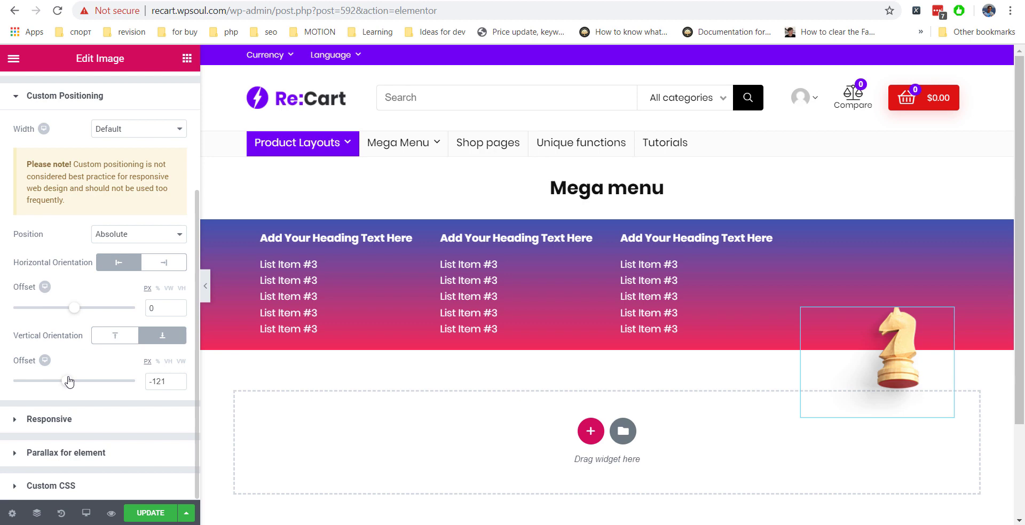
pyautogui.moveTo(69, 382); pyautogui.dragTo(66, 381)
pyautogui.click(148, 514)
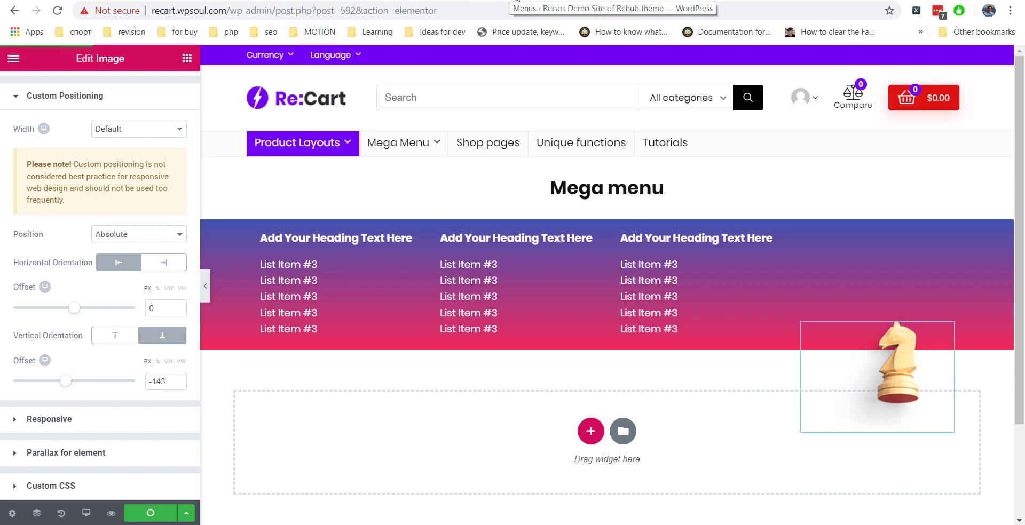
# Duplicate the third column's icon list and heading and move the copies into the fourth column, heading above the list.
pyautogui.rightClick(700, 264)
pyautogui.click(718, 299)
pyautogui.moveTo(672, 301); pyautogui.dragTo(832, 251)
pyautogui.rightClick(762, 240)
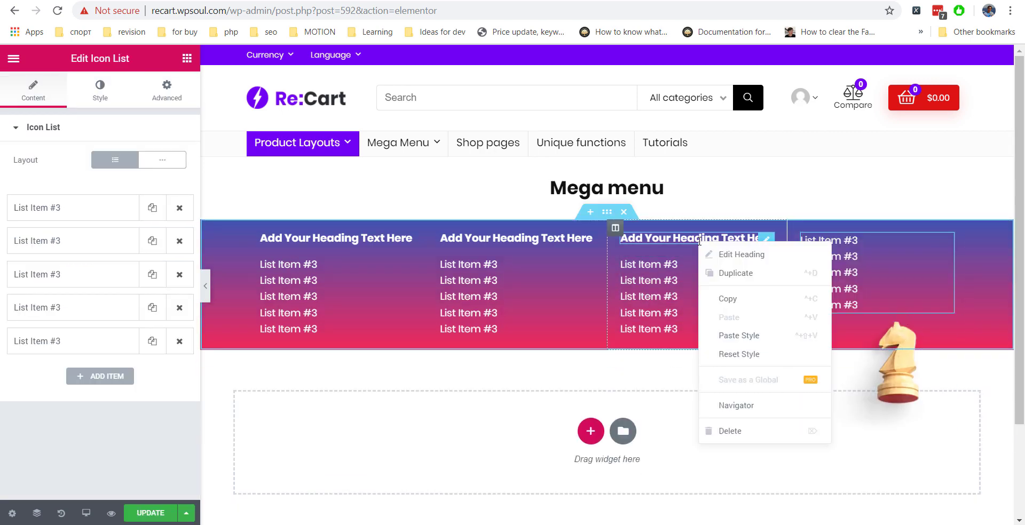
pyautogui.click(774, 270)
pyautogui.moveTo(768, 267); pyautogui.dragTo(854, 238)
# Set the chess knight image's vertical offset to -110 px and update the template.
pyautogui.click(896, 384)
pyautogui.scroll(-3, 148, 400)
pyautogui.moveTo(68, 389); pyautogui.dragTo(69, 388)
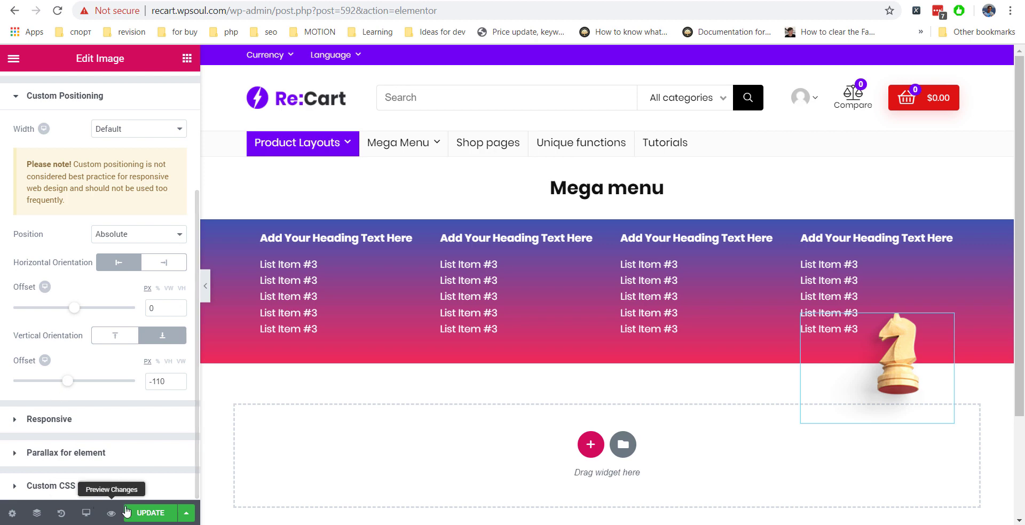
pyautogui.click(150, 513)
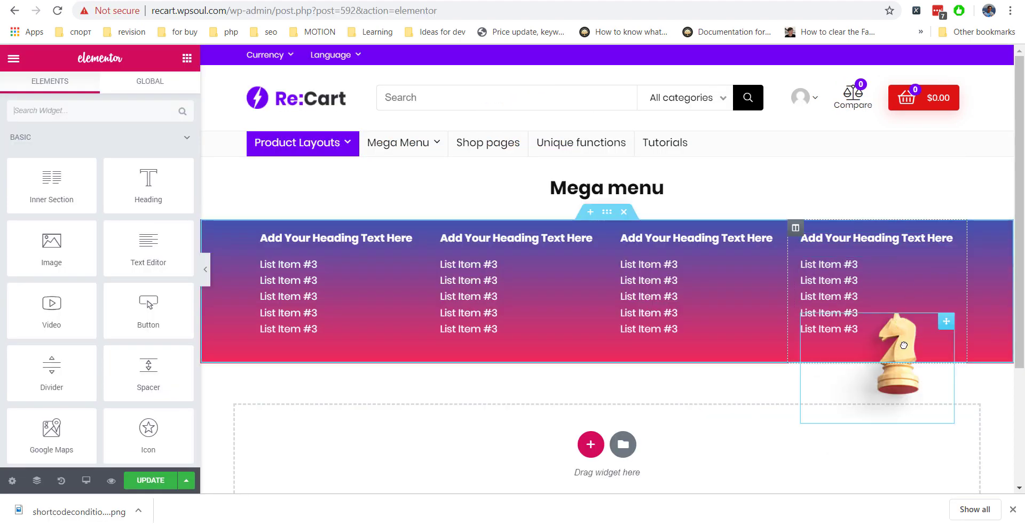
# Try the Tada entrance animation on the chess knight image.
pyautogui.click(904, 345)
pyautogui.scroll(-2, 113, 201)
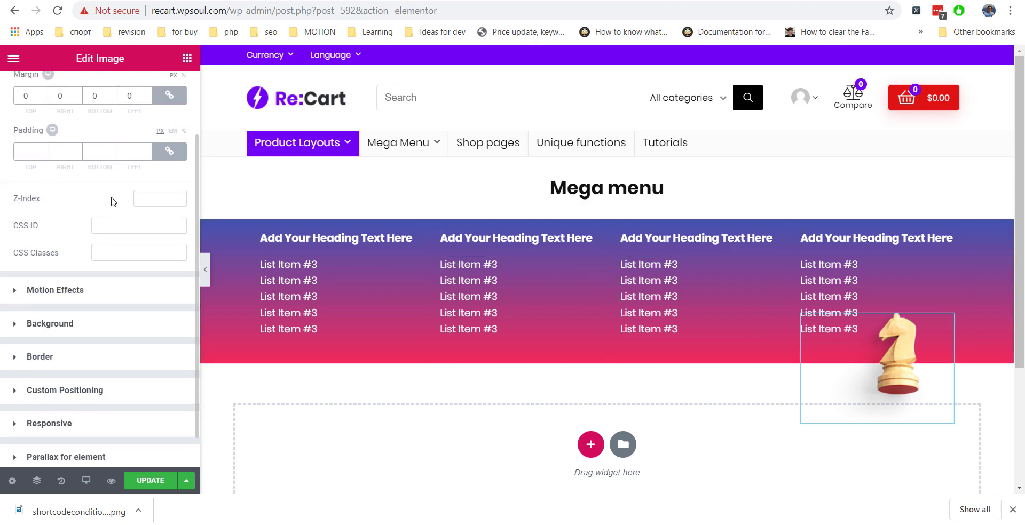
pyautogui.scroll(-1, 113, 201)
pyautogui.click(102, 258)
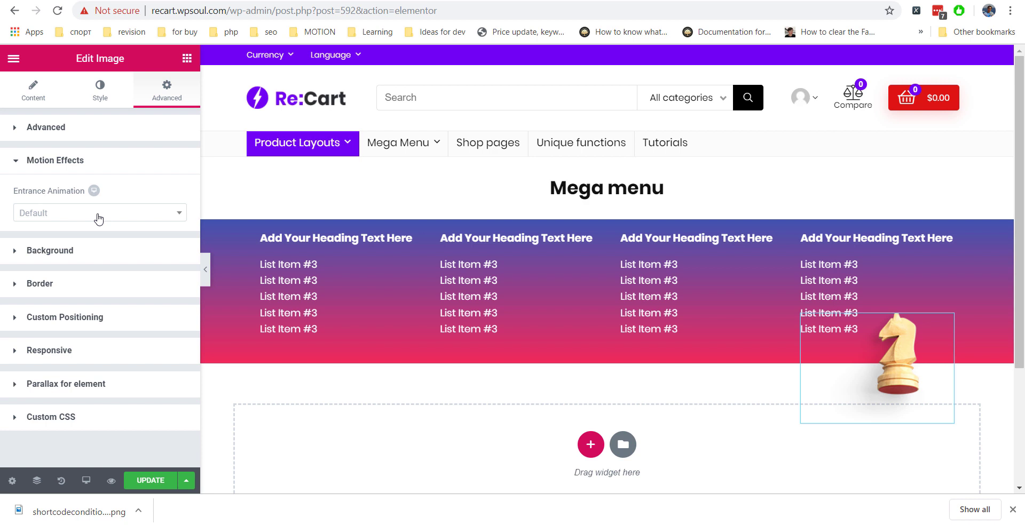
pyautogui.click(98, 214)
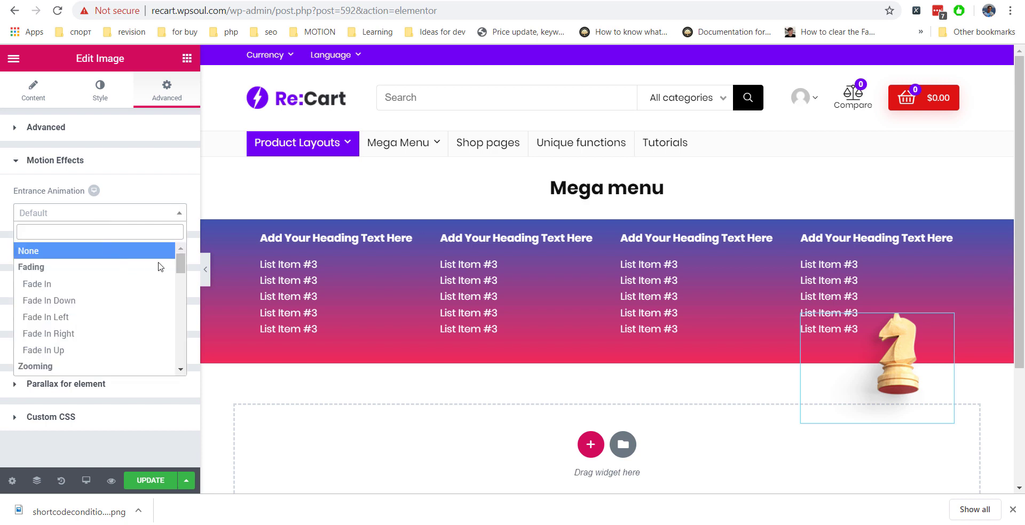
pyautogui.moveTo(180, 265); pyautogui.dragTo(174, 351)
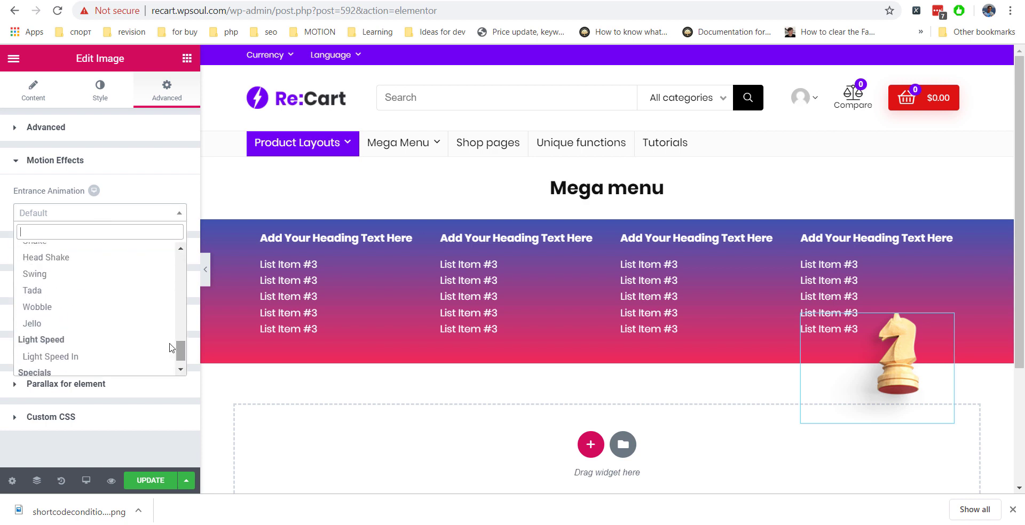
pyautogui.click(88, 292)
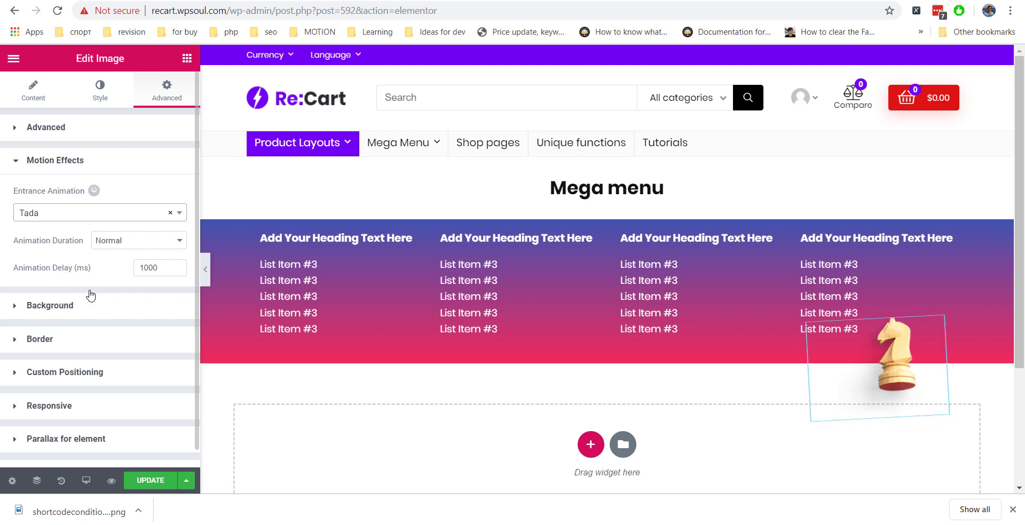
# Set the chess knight image's entrance animation to Swing and update the template.
pyautogui.click(81, 214)
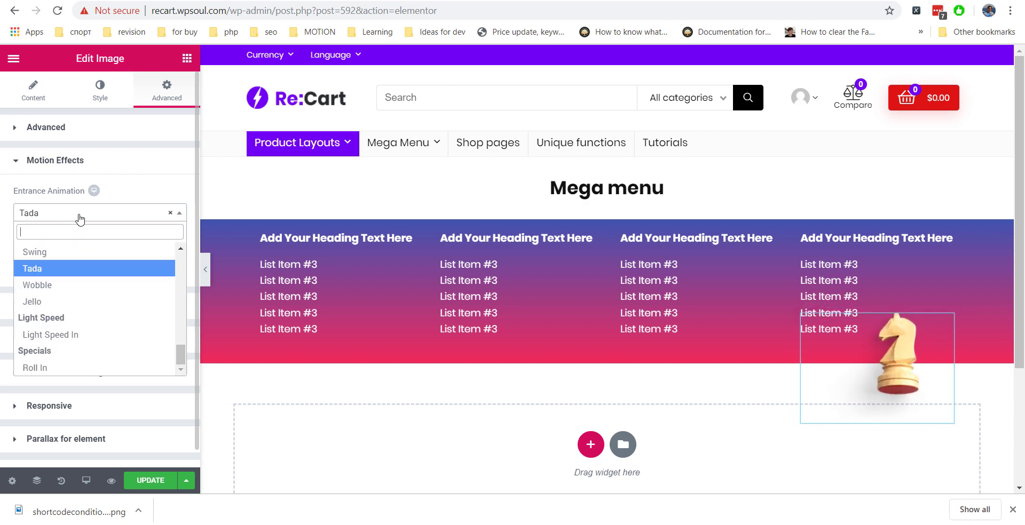
pyautogui.scroll(1, 86, 273)
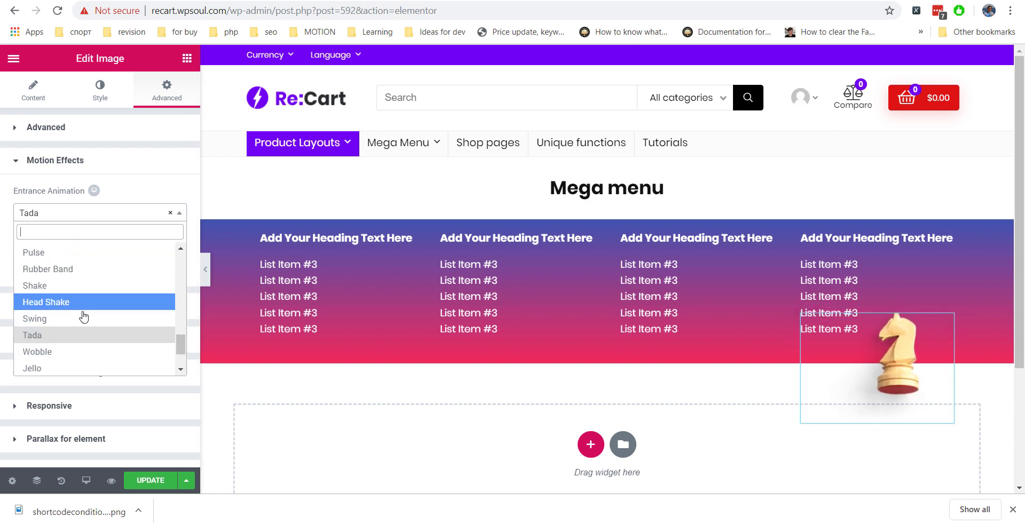
pyautogui.click(83, 319)
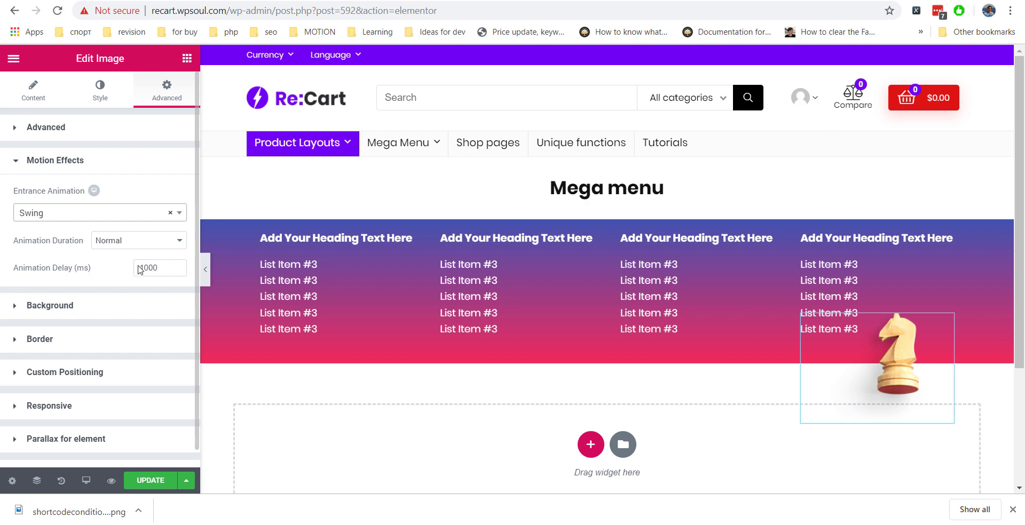
pyautogui.click(159, 482)
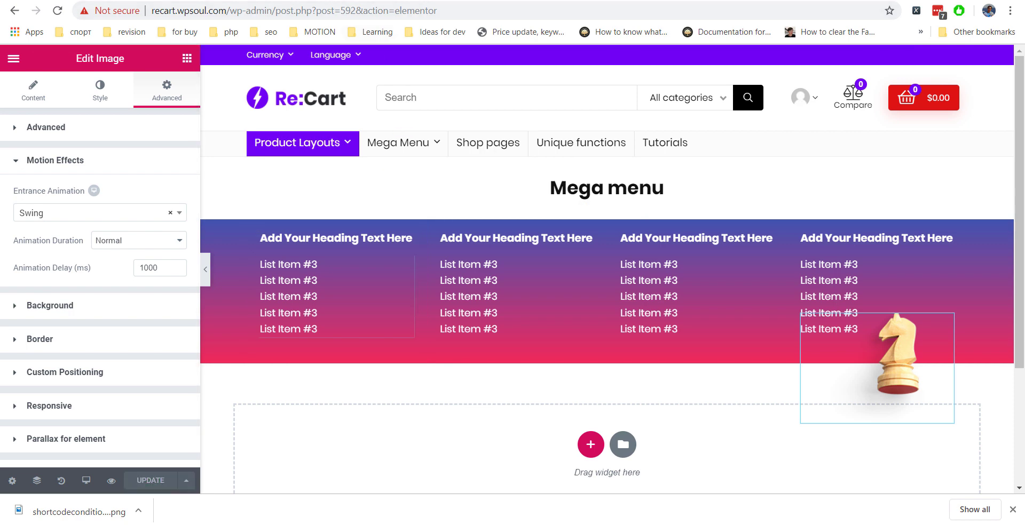
# Switch to the live home page, reload it and check the Mega Menu dropdown with the animated image.
pyautogui.click(341, 1)
pyautogui.moveTo(219, 168)
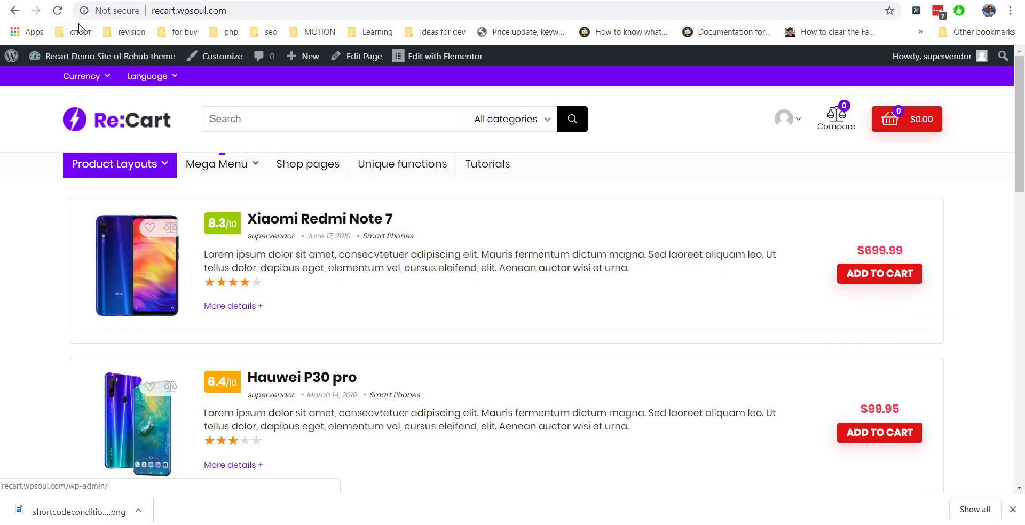
pyautogui.click(58, 11)
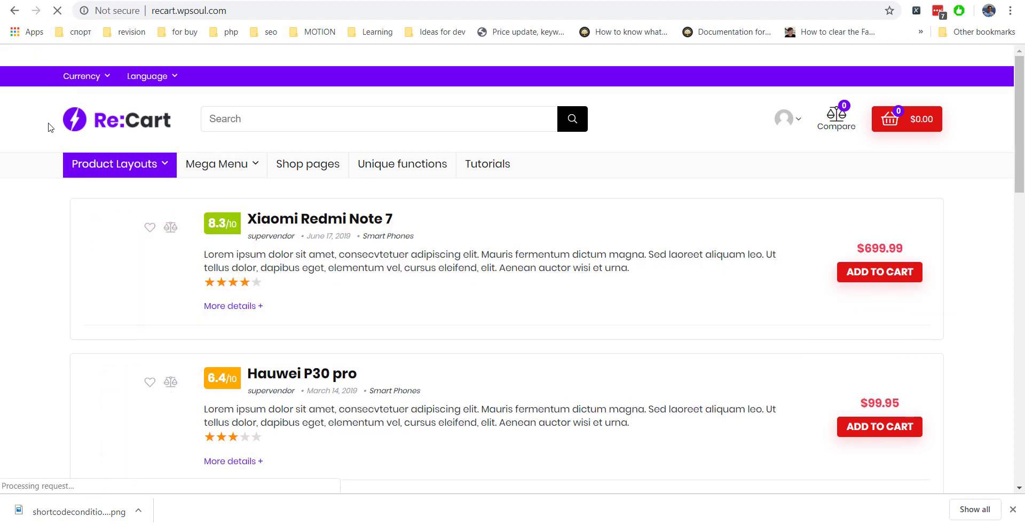
pyautogui.moveTo(212, 166)
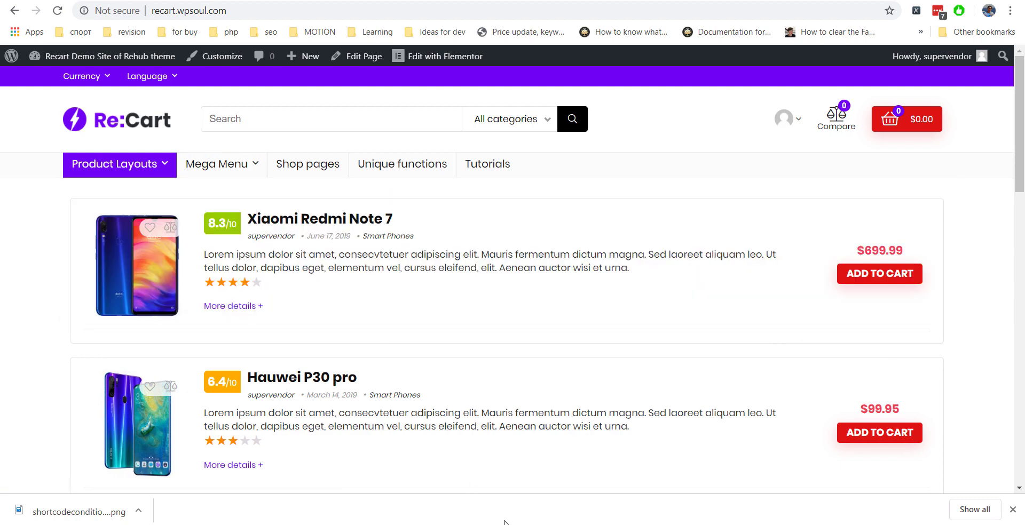
# Open the developer tools, narrow the page to mobile width and expand Mega Menu in the mobile navigation.
pyautogui.press('F12')
pyautogui.moveTo(778, 275); pyautogui.dragTo(491, 275)
pyautogui.click(16, 133)
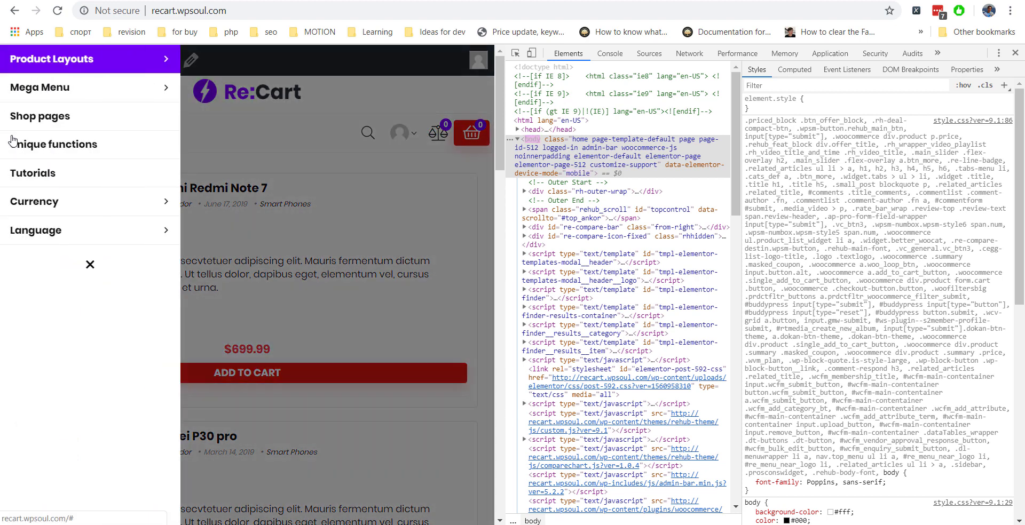
pyautogui.click(53, 89)
# Examine the mega menu's columns and chess knight image at mobile width, and widen the page to tablet width.
pyautogui.scroll(-2, 56, 168)
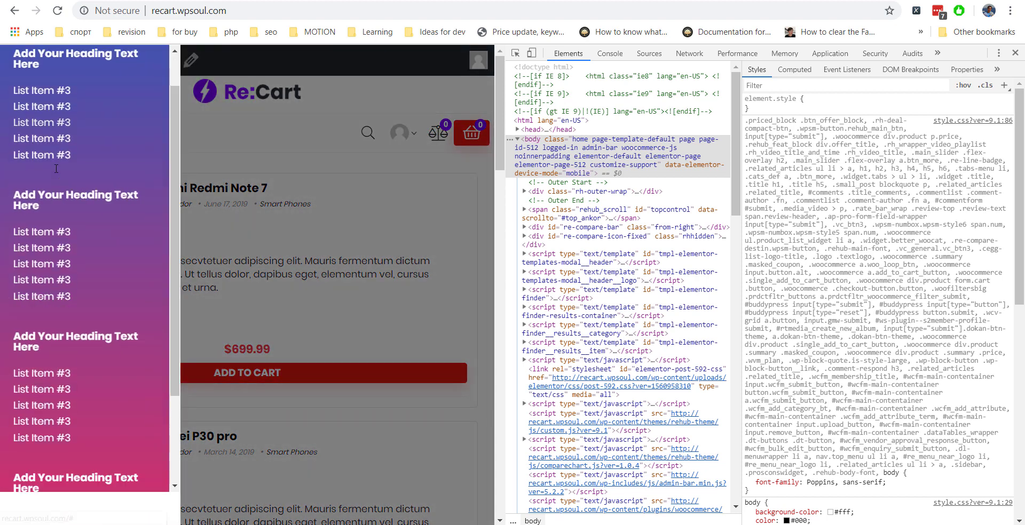
pyautogui.scroll(-3, 80, 339)
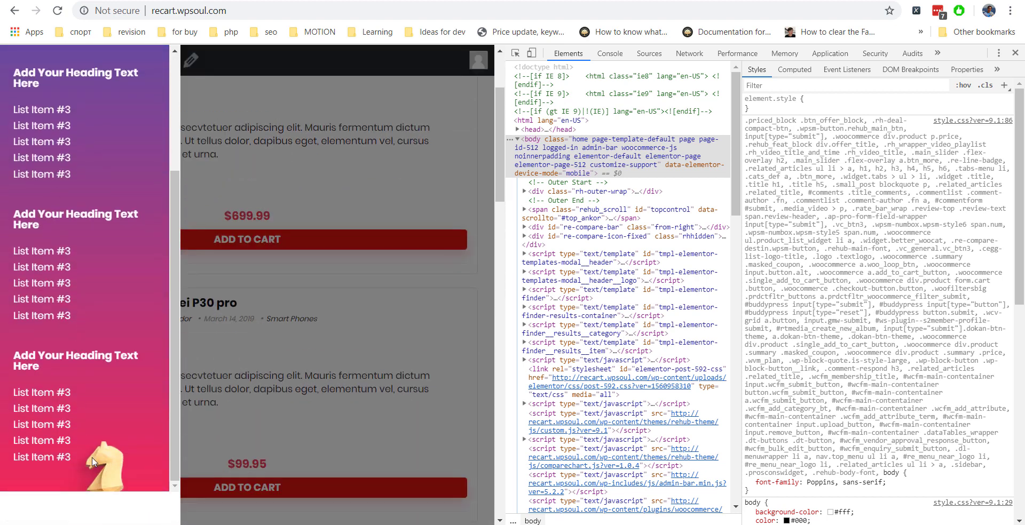
pyautogui.scroll(-1, 103, 466)
pyautogui.scroll(2, 80, 321)
pyautogui.scroll(-1, 76, 221)
pyautogui.moveTo(508, 239); pyautogui.dragTo(615, 244)
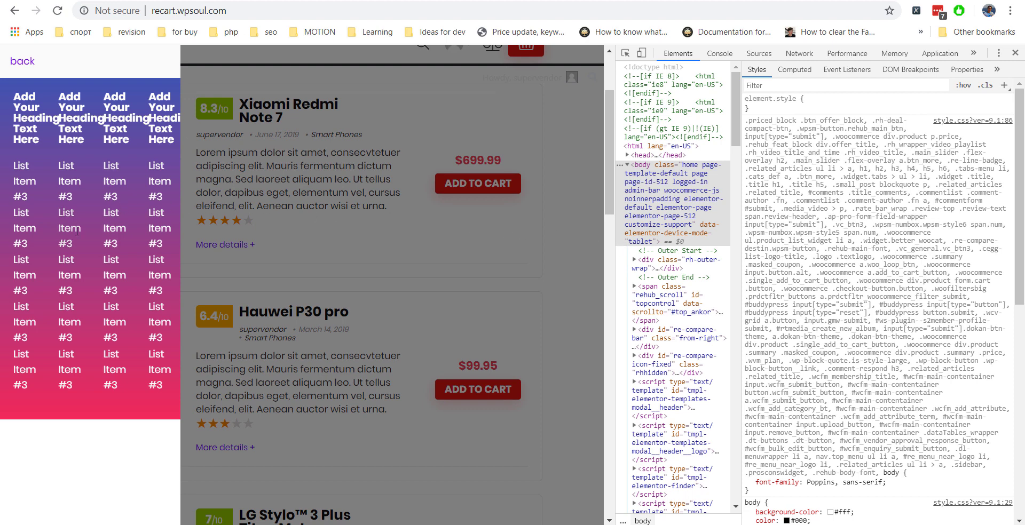
# Return to the template editor, turn on the Tablet preview and set the first column's width to 100%.
pyautogui.click(556, 0)
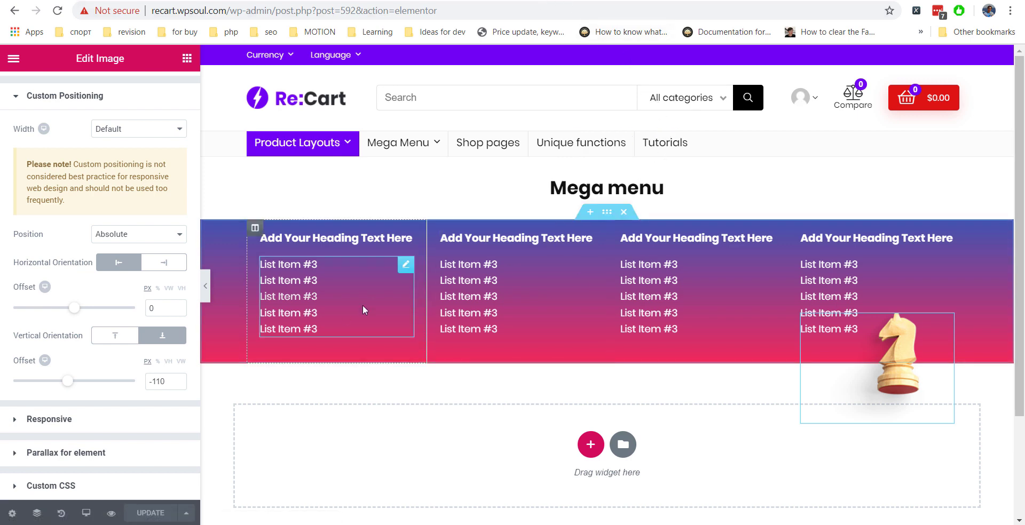
pyautogui.click(86, 510)
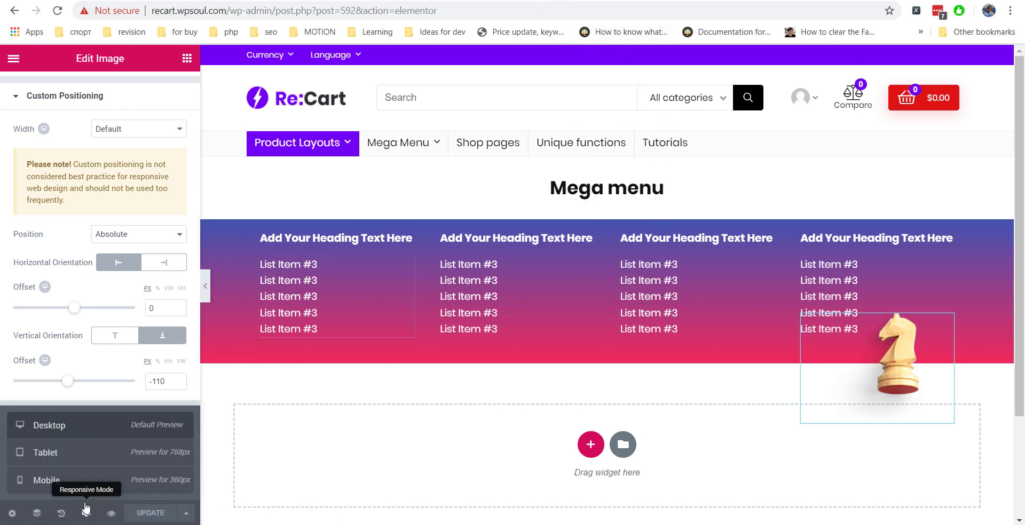
pyautogui.click(92, 462)
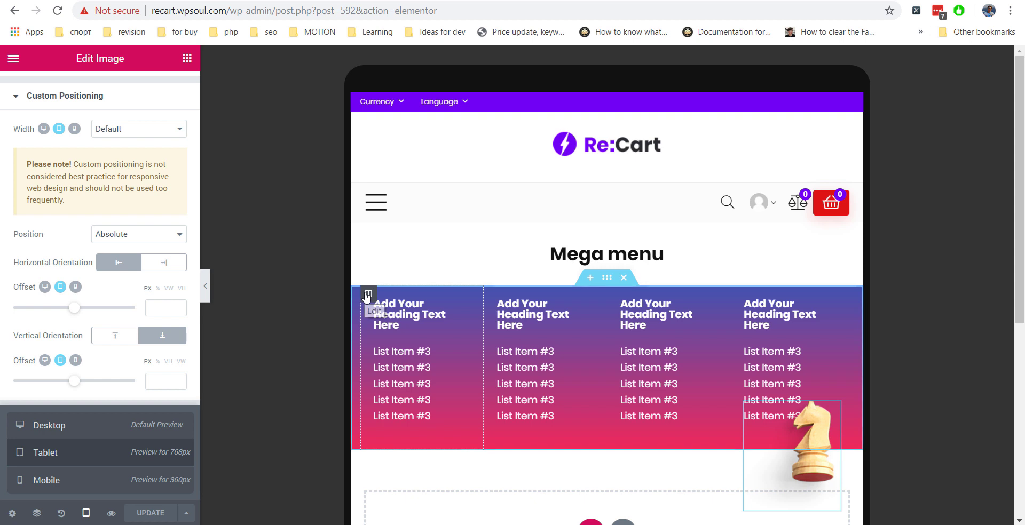
pyautogui.click(367, 295)
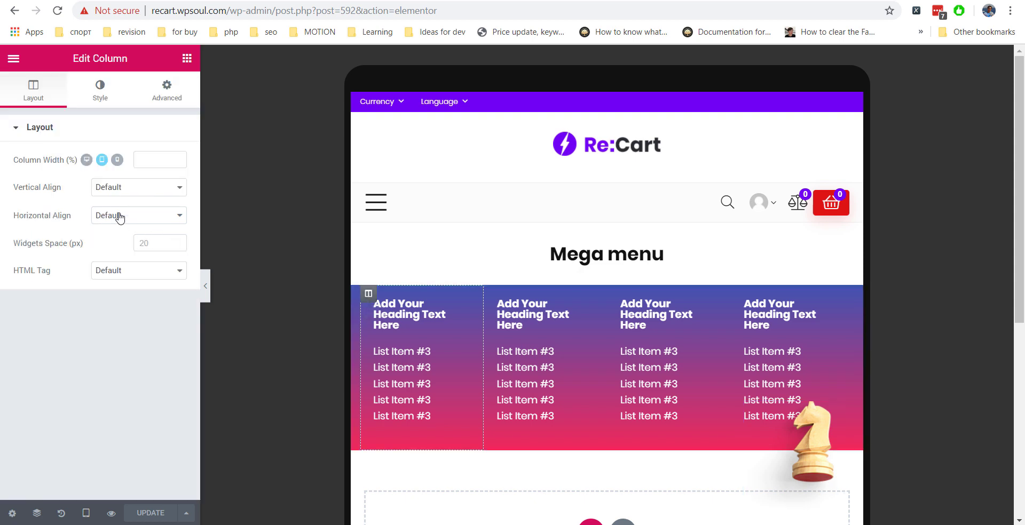
pyautogui.click(146, 160)
pyautogui.write('100')
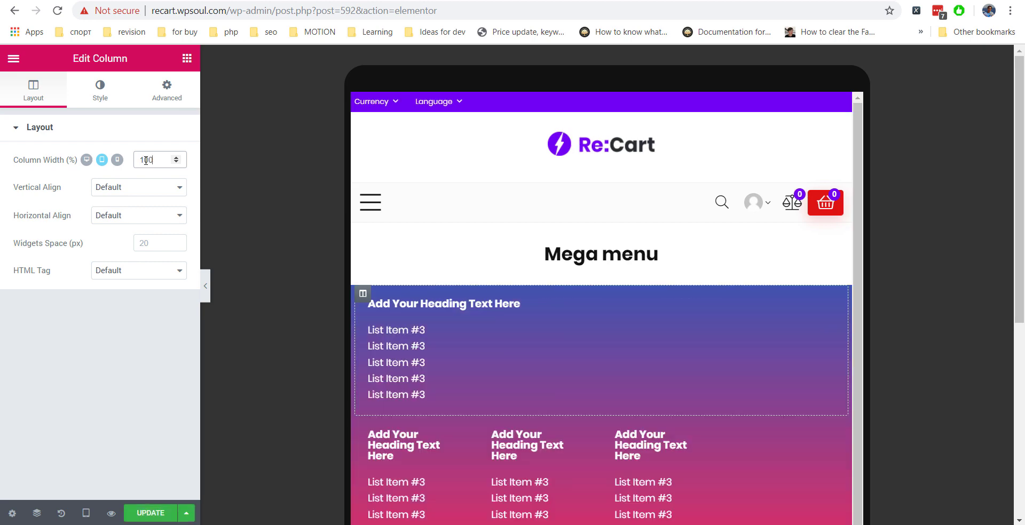
# Set the tablet width of the second and third columns to 100% each.
pyautogui.scroll(-1, 384, 325)
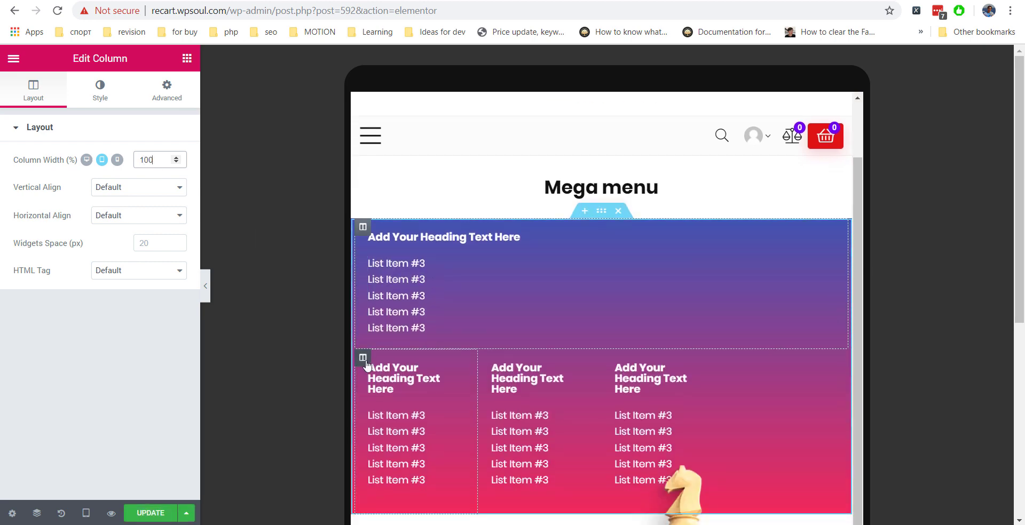
pyautogui.click(364, 358)
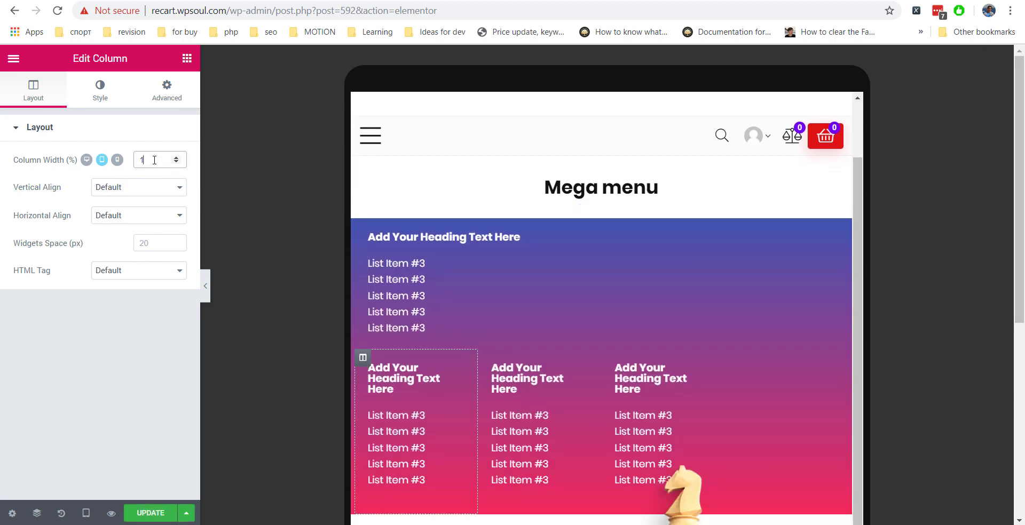
pyautogui.write('100')
pyautogui.scroll(-3, 378, 329)
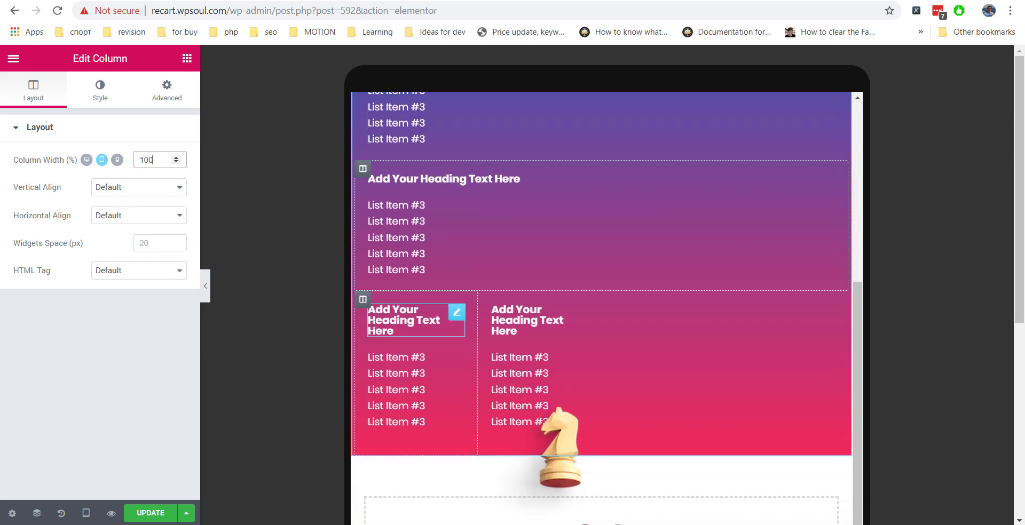
pyautogui.click(363, 300)
pyautogui.write('100')
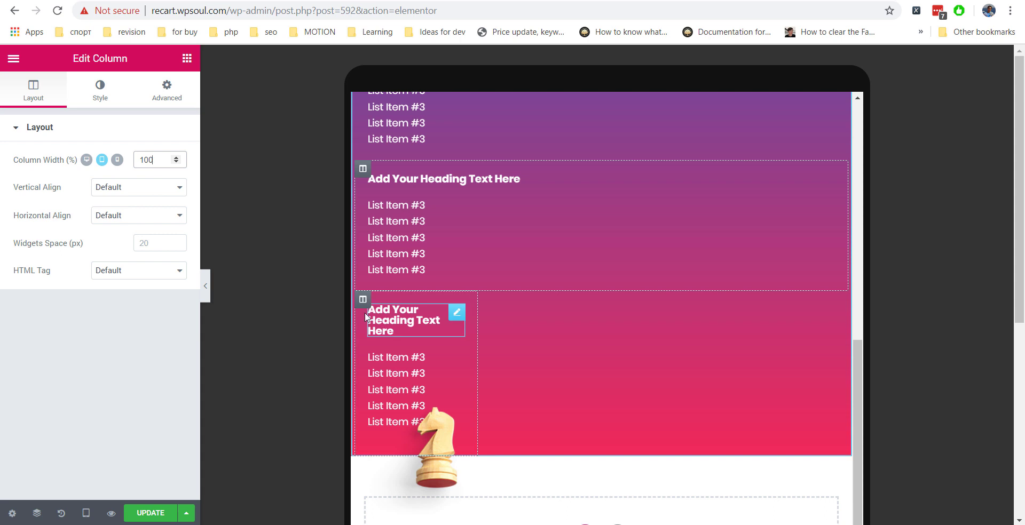
# Set the fourth column's tablet width to 100%.
pyautogui.press('BackSpace')
pyautogui.press('BackSpace')
pyautogui.press('BackSpace')
pyautogui.write('1')
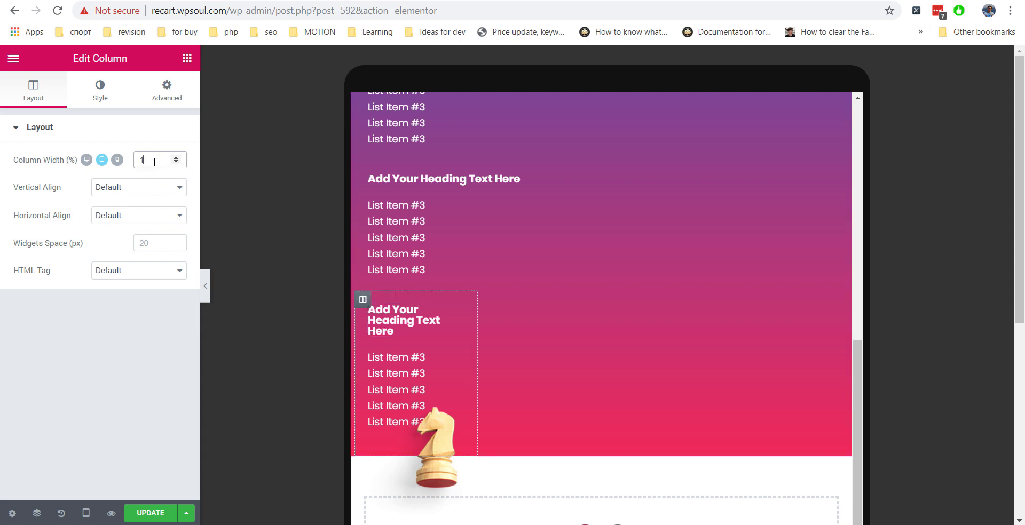
pyautogui.write('00')
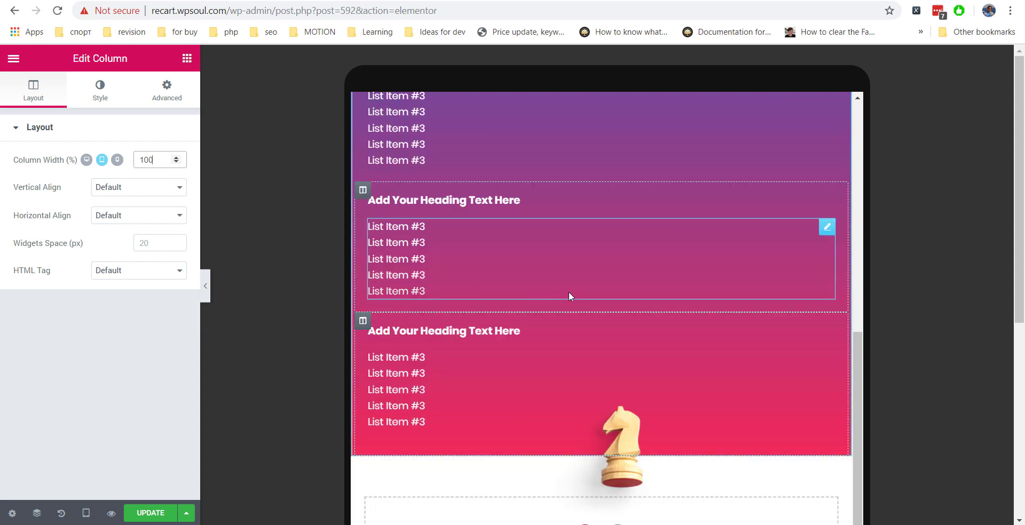
# Hide the chess knight image on tablet and mobile through its responsive settings and update the template.
pyautogui.scroll(-2, 569, 291)
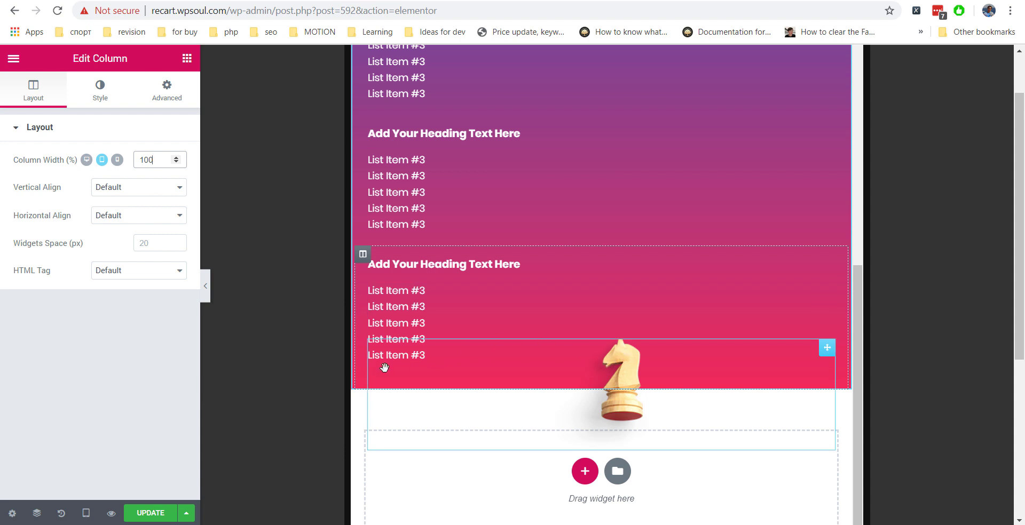
pyautogui.click(826, 350)
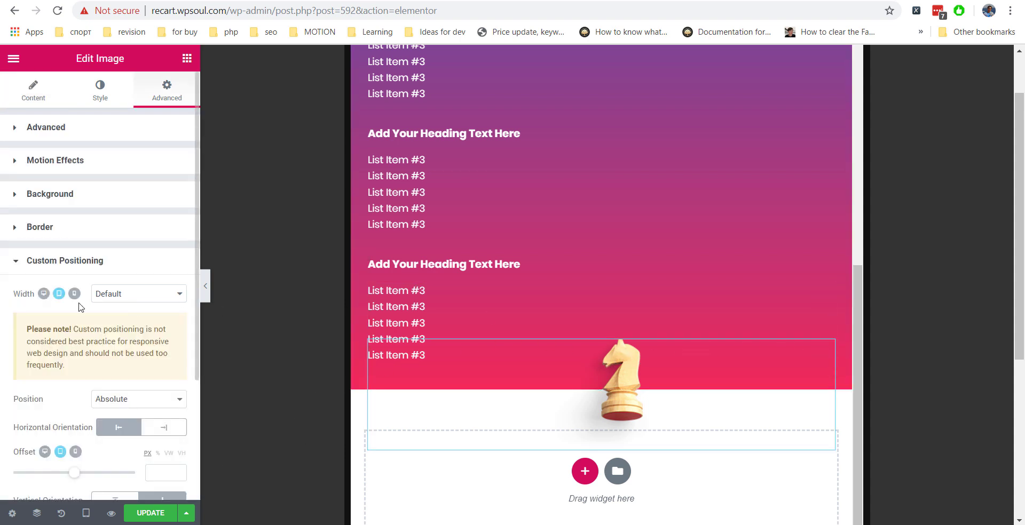
pyautogui.scroll(-3, 80, 307)
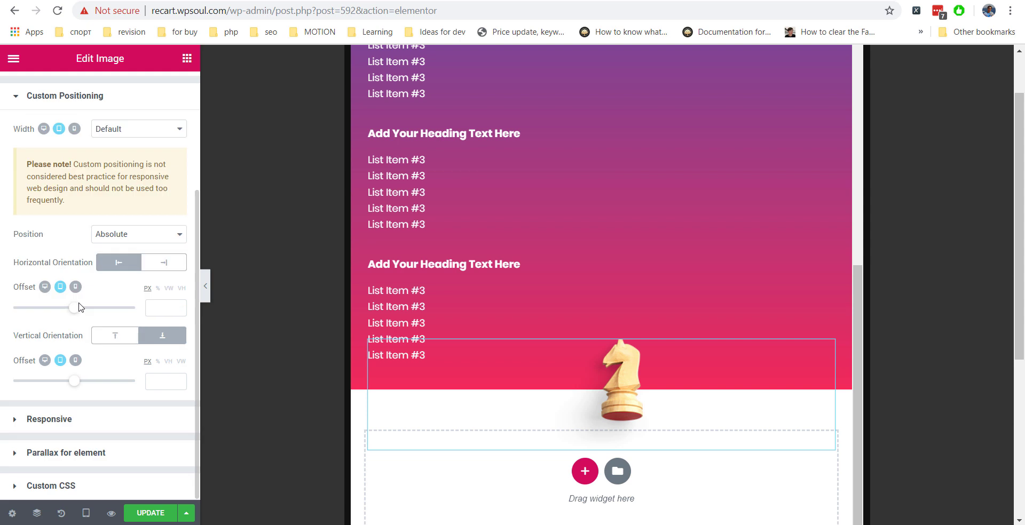
pyautogui.click(62, 416)
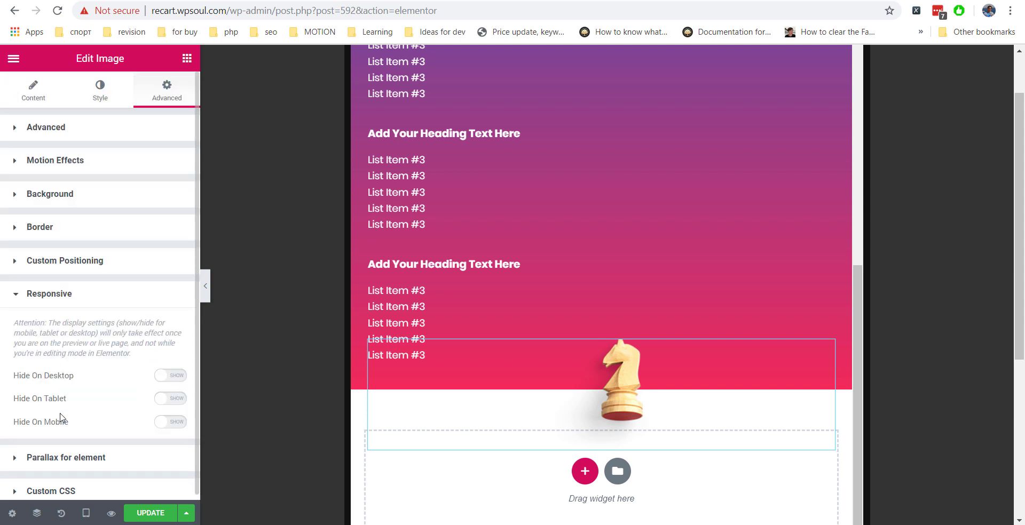
pyautogui.click(177, 399)
pyautogui.click(172, 421)
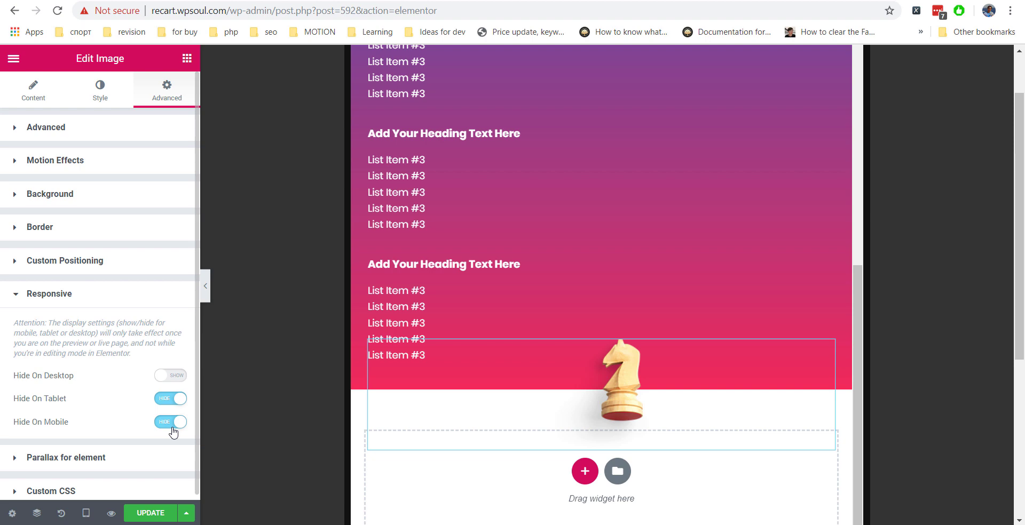
pyautogui.click(149, 513)
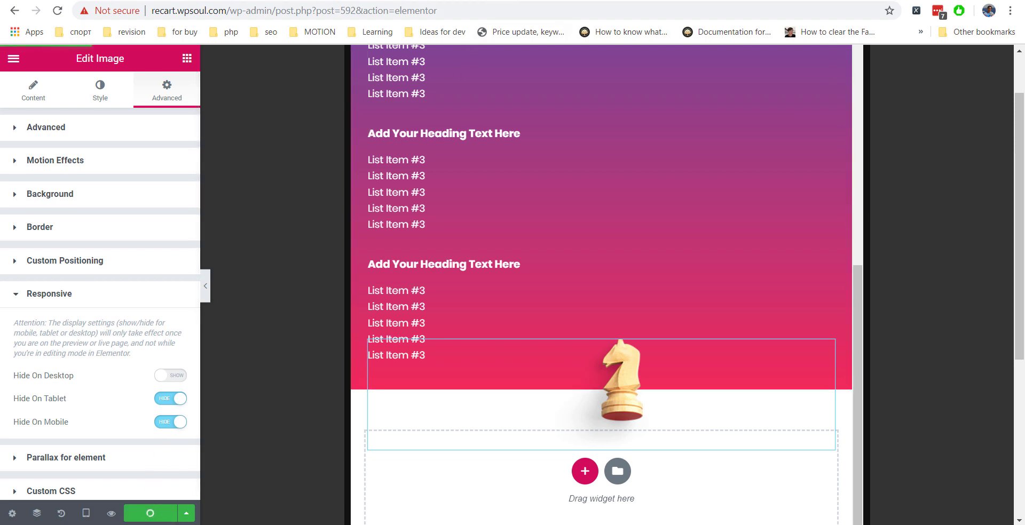
# Reload the storefront and examine the Mega Menu layout in the narrow-screen mobile menu, then restore the desktop view.
pyautogui.click(495, 0)
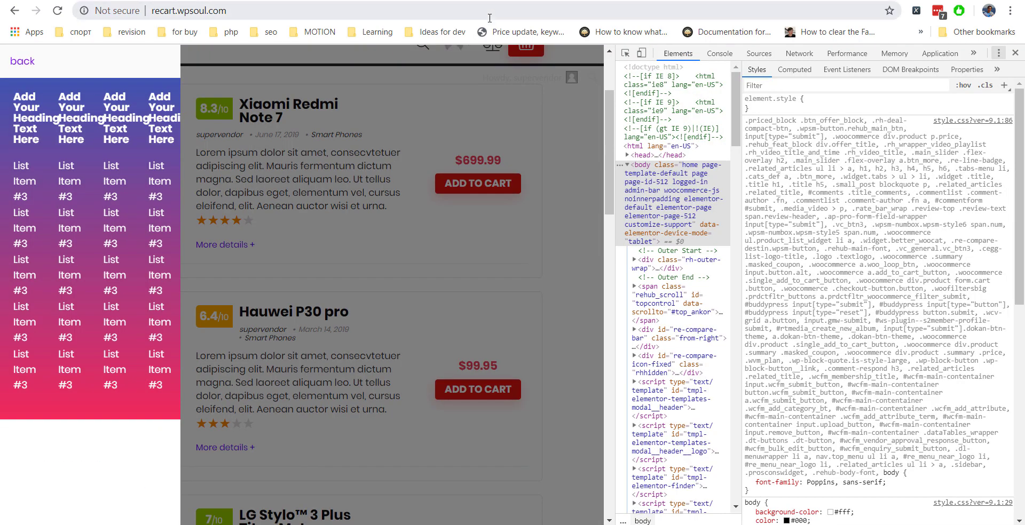
pyautogui.press('F5')
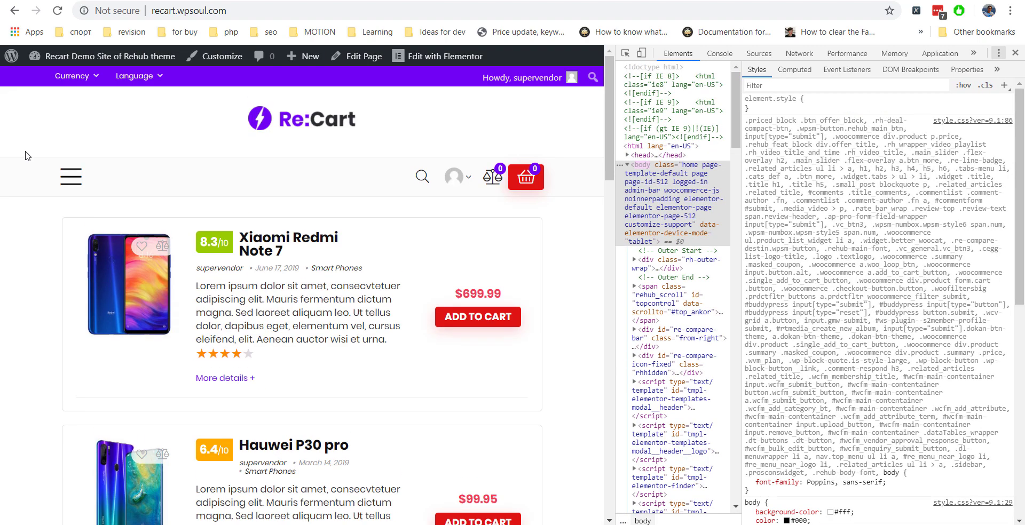
pyautogui.click(75, 174)
pyautogui.click(71, 89)
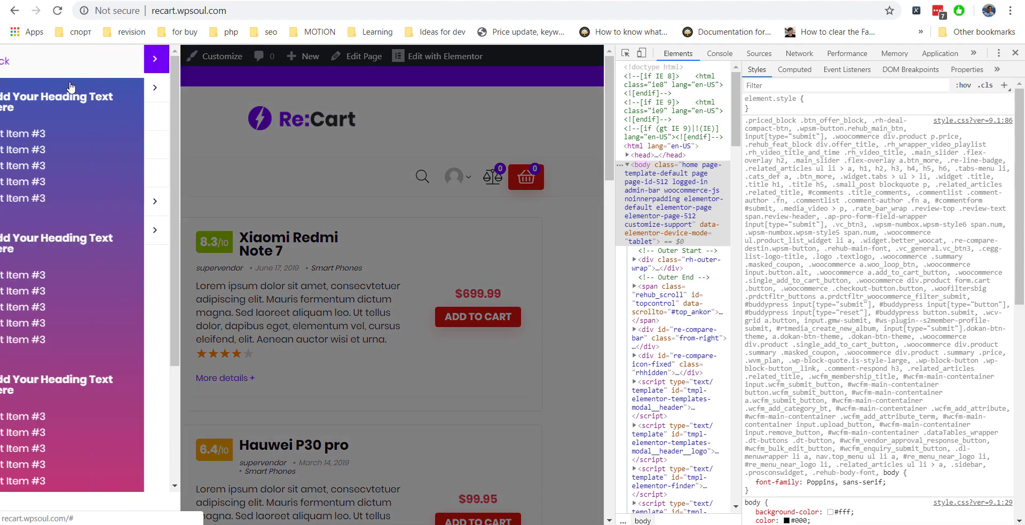
pyautogui.scroll(-2, 98, 175)
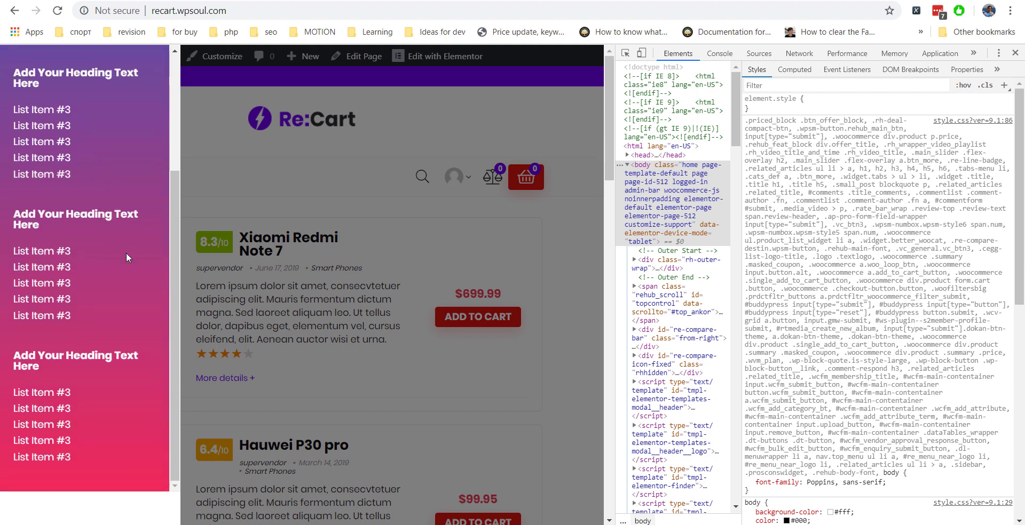
pyautogui.scroll(1, 106, 185)
pyautogui.scroll(-2, 60, 144)
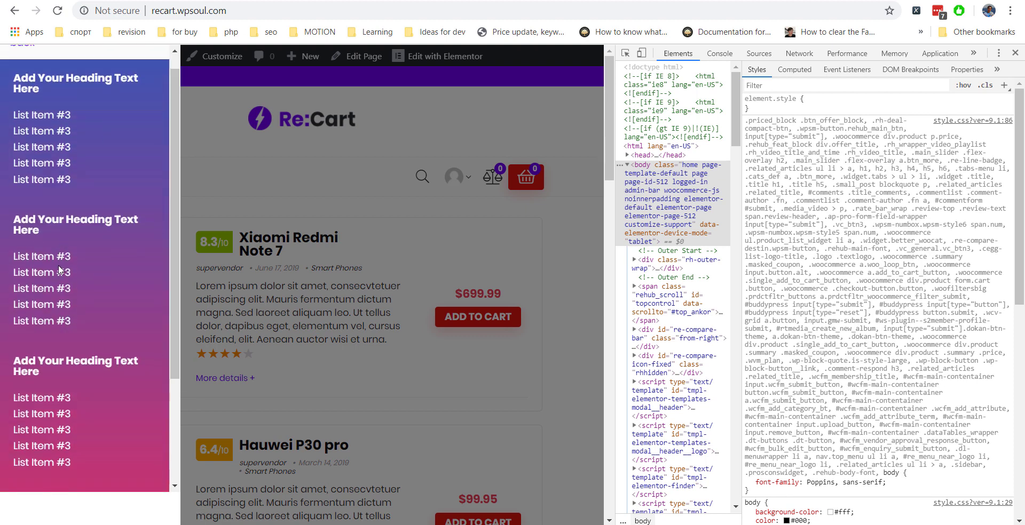
pyautogui.scroll(2, 61, 260)
pyautogui.press('F12')
pyautogui.moveTo(131, 176)
pyautogui.moveTo(114, 199)
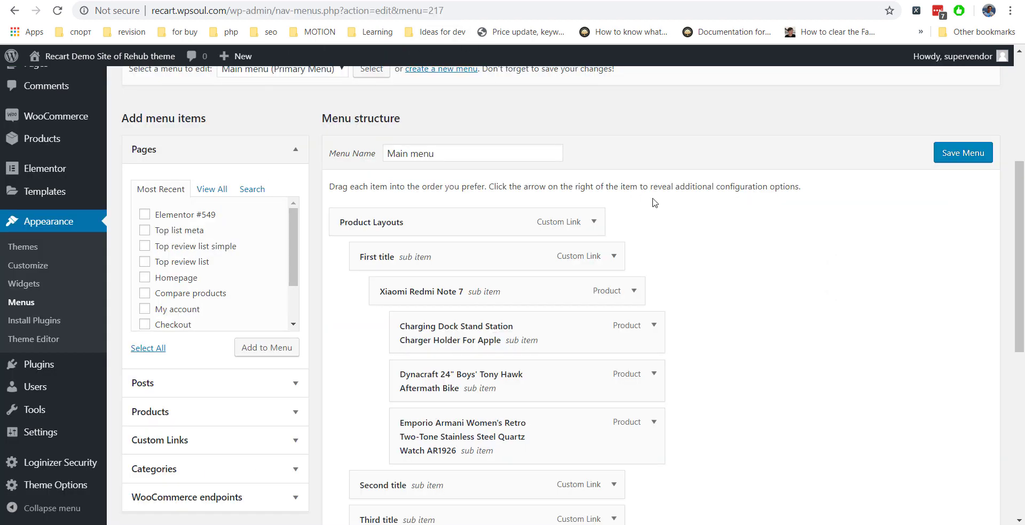
# In the Main menu editor, replace First title's product sub-items with the Mega menu item Elementor entry and save the menu.
pyautogui.scroll(-1, 655, 202)
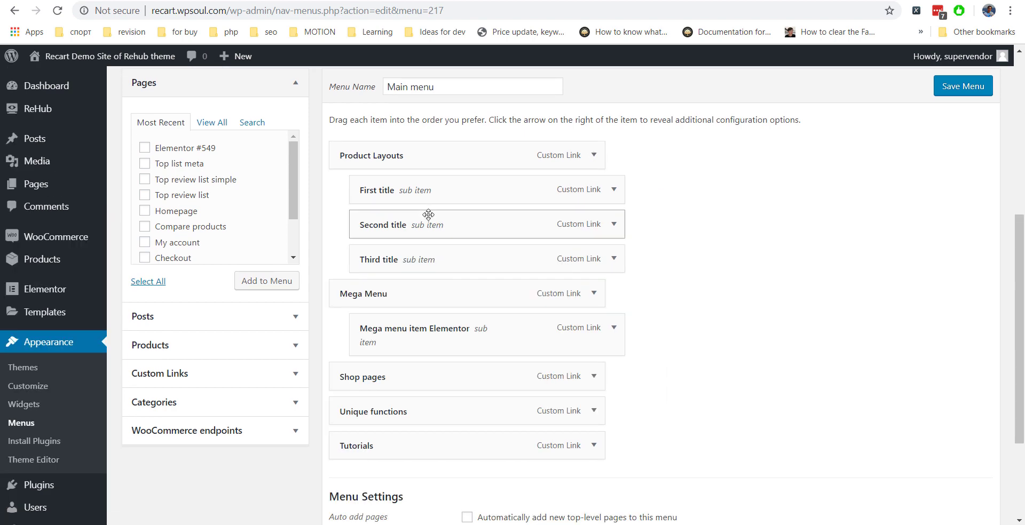
pyautogui.scroll(-3, 441, 236)
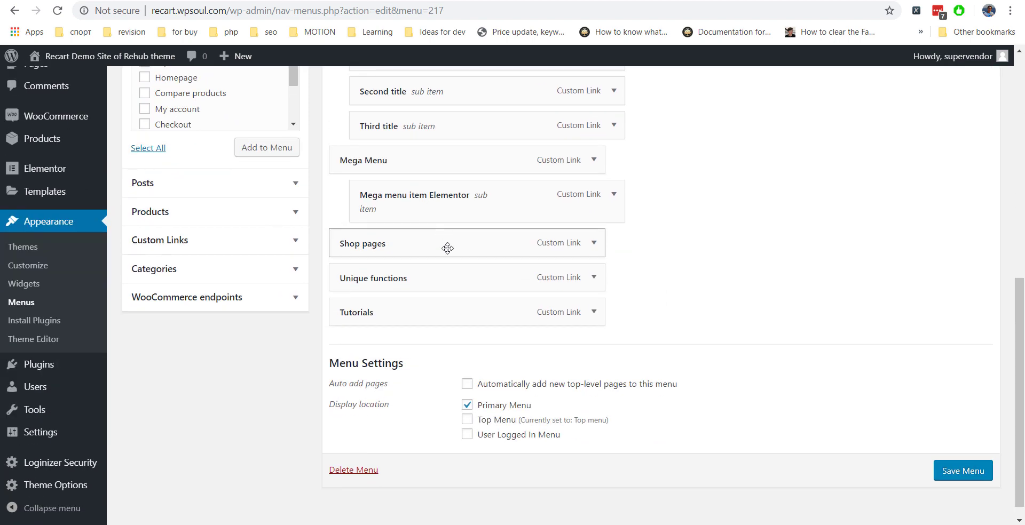
pyautogui.scroll(1, 451, 273)
pyautogui.scroll(1, 450, 273)
pyautogui.moveTo(422, 320); pyautogui.dragTo(442, 210)
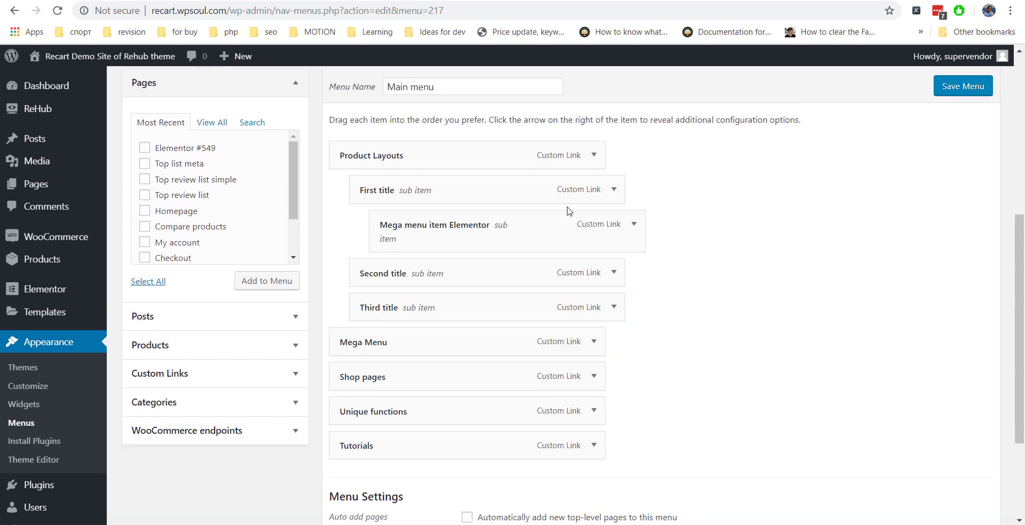
pyautogui.scroll(-2, 842, 309)
pyautogui.click(956, 456)
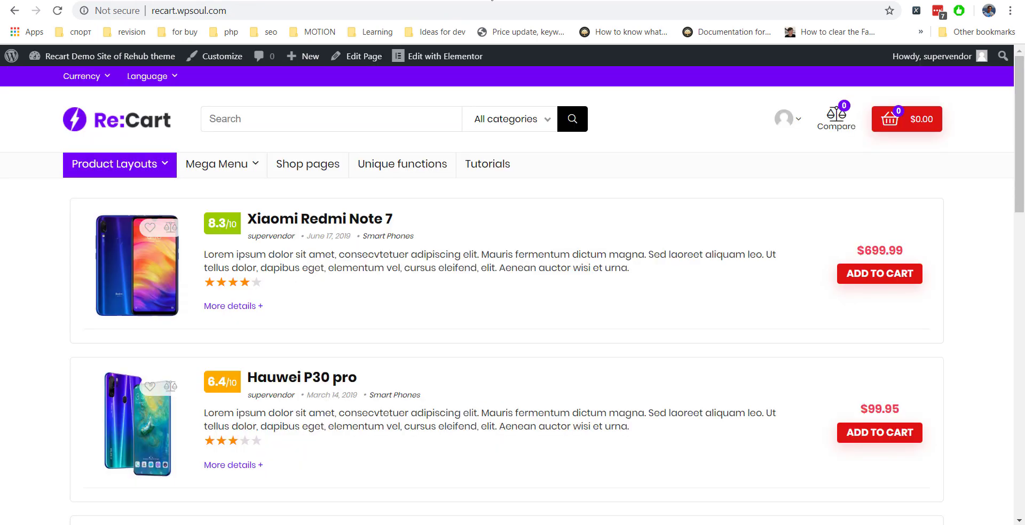
# Reload the storefront and check the First title flyout under Product Layouts.
pyautogui.press('F5')
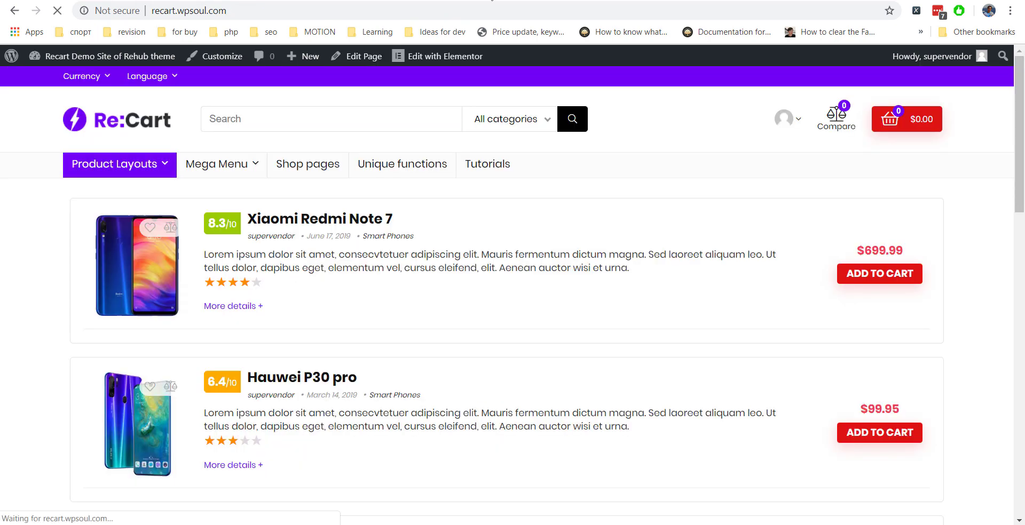
pyautogui.moveTo(137, 164)
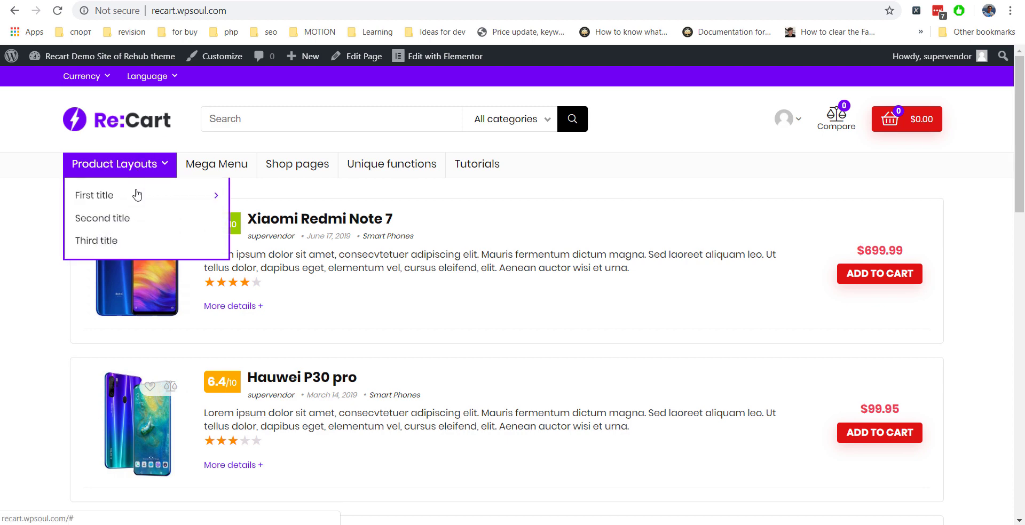
pyautogui.moveTo(137, 198)
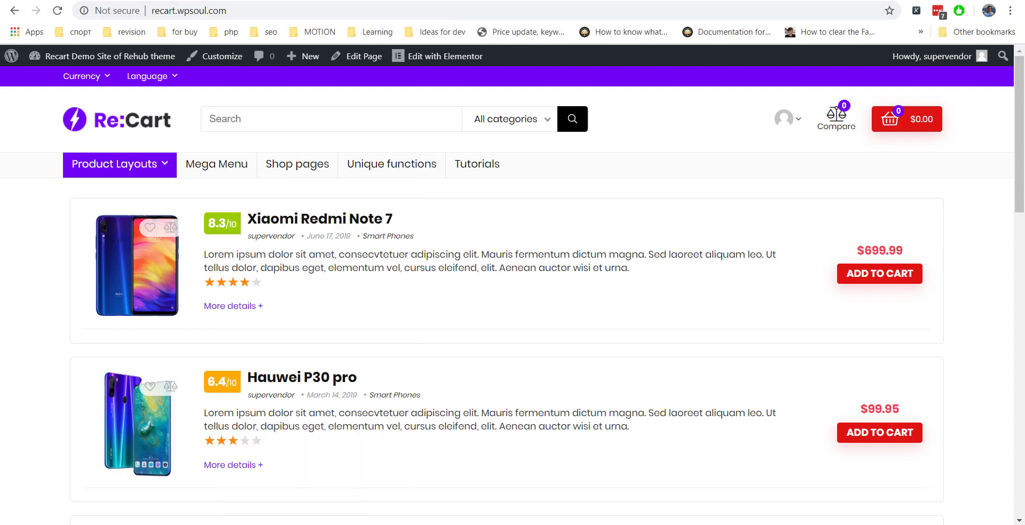
# Copy the inner-700 class name from the mega menus documentation page and return to the menu editor.
pyautogui.hotkey('ctrl', 'Tab')
pyautogui.moveTo(1019, 128); pyautogui.dragTo(1024, 417)
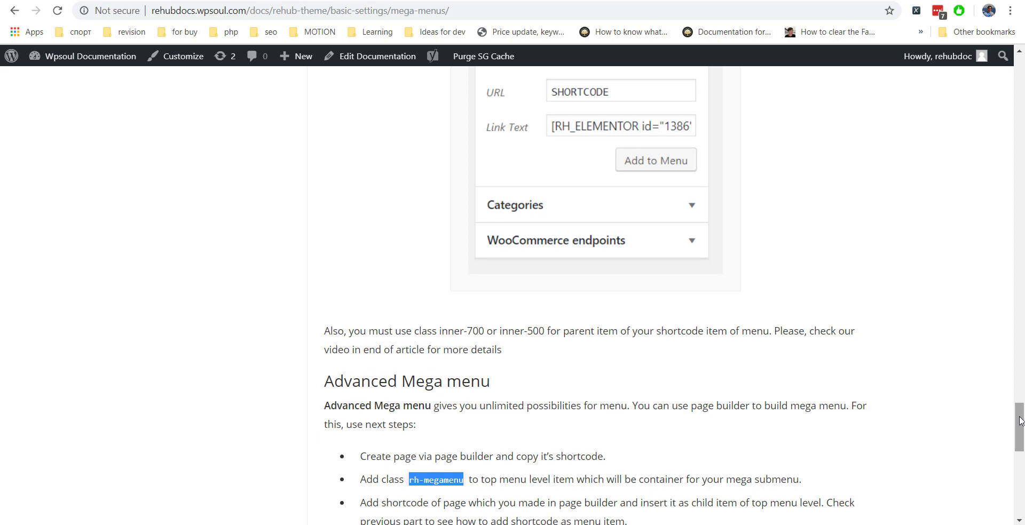
pyautogui.moveTo(485, 335); pyautogui.dragTo(441, 326)
pyautogui.hotkey('ctrl', 'c')
pyautogui.hotkey('ctrl', 'Tab')
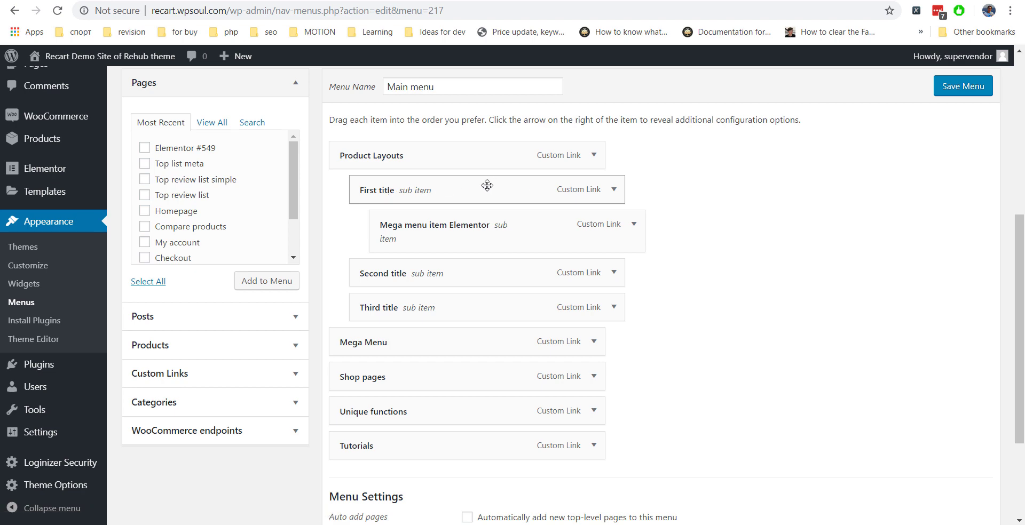
# Add the CSS class inner-700 to the First title item, save the menu and check the flyout on the reloaded storefront.
pyautogui.click(615, 190)
pyautogui.click(428, 304)
pyautogui.hotkey('ctrl', 'v')
pyautogui.click(950, 94)
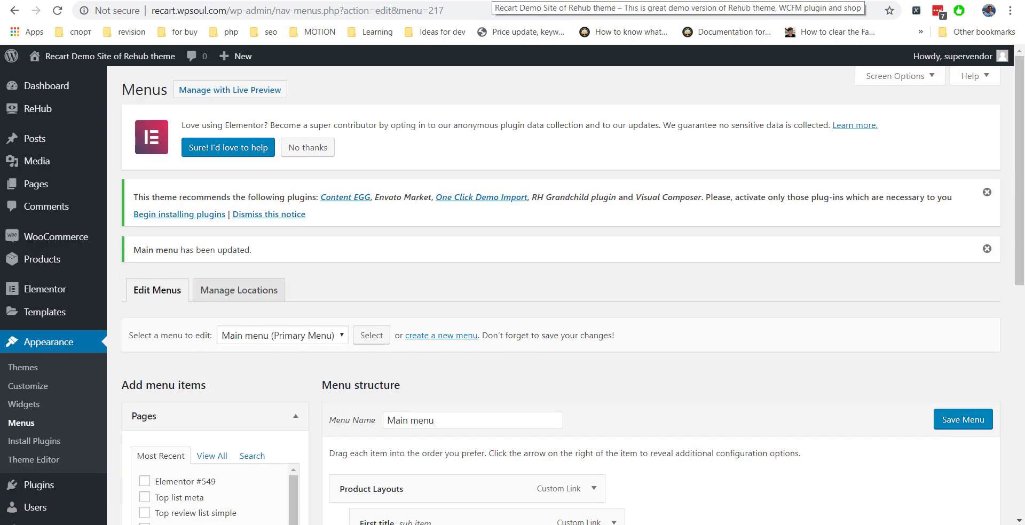
pyautogui.click(495, 0)
pyautogui.press('F5')
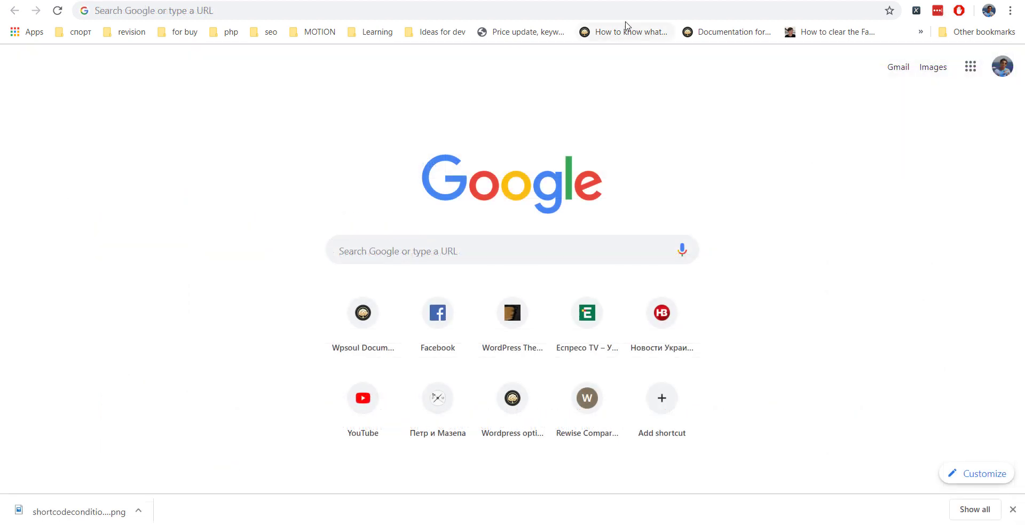
# Open wpsoul.com in a new browser tab.
pyautogui.click(623, 13)
pyautogui.write('wpsolu')
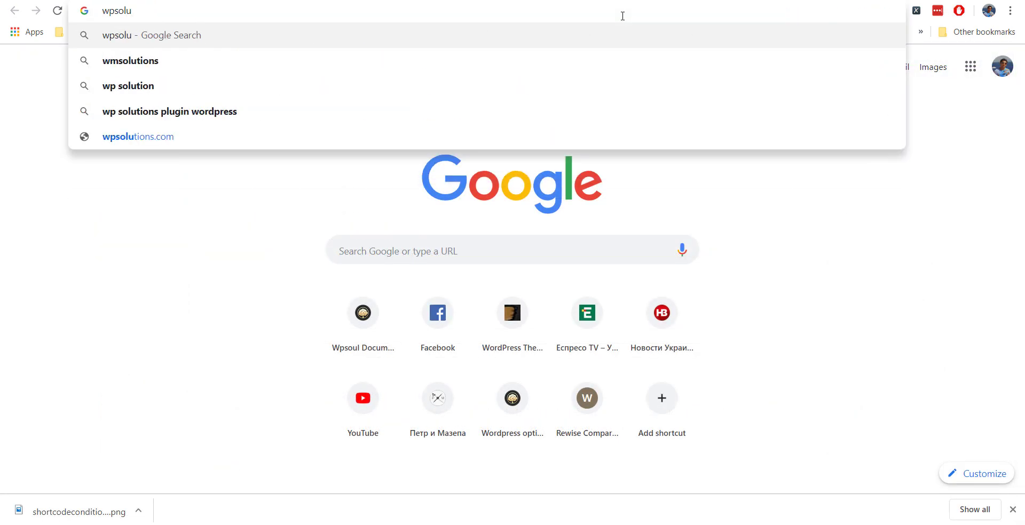
pyautogui.press('BackSpace')
pyautogui.press('BackSpace')
pyautogui.write('ul.com')
pyautogui.press('Return')
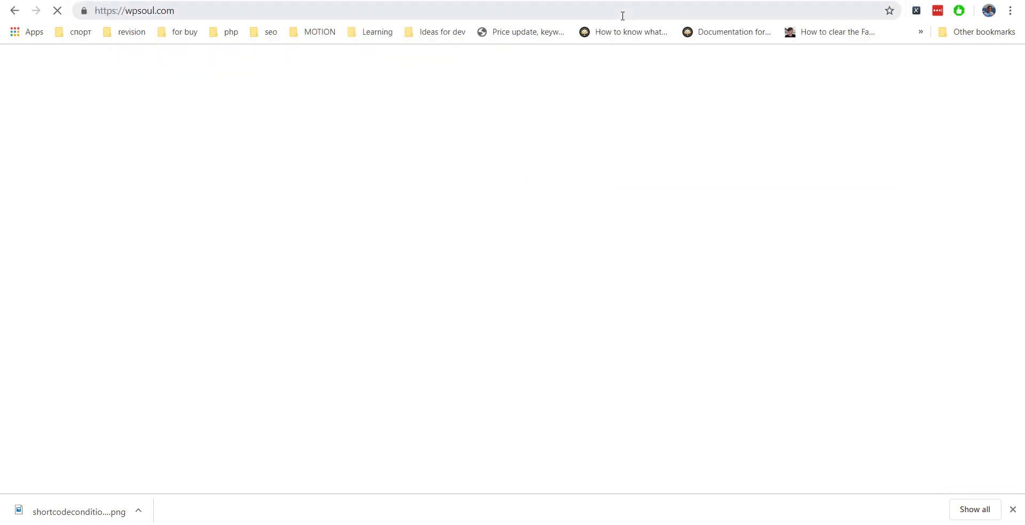
# Search the site for "conditional shortcodes" and open the article "Conditional shortcodes of Rehub theme".
pyautogui.click(714, 223)
pyautogui.write('cond')
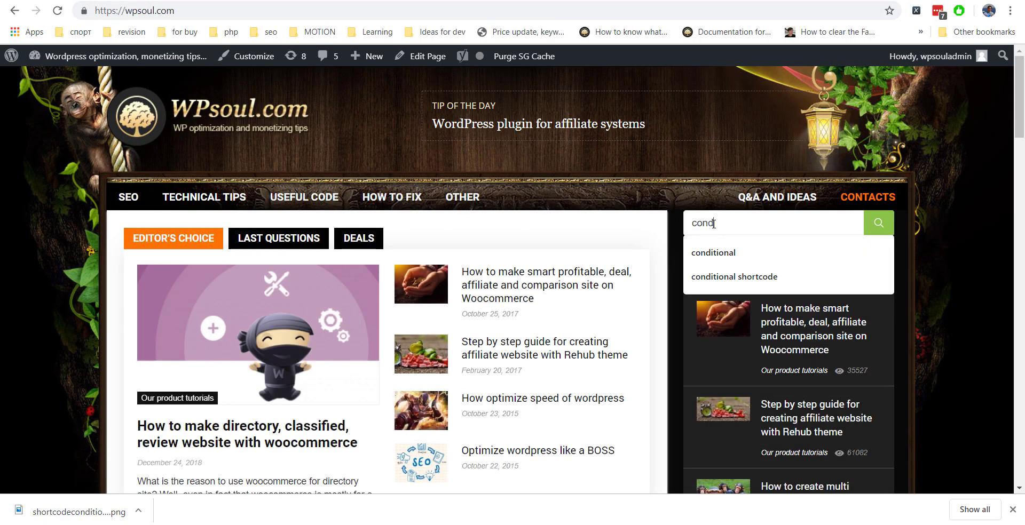
pyautogui.write('itional shortcodes')
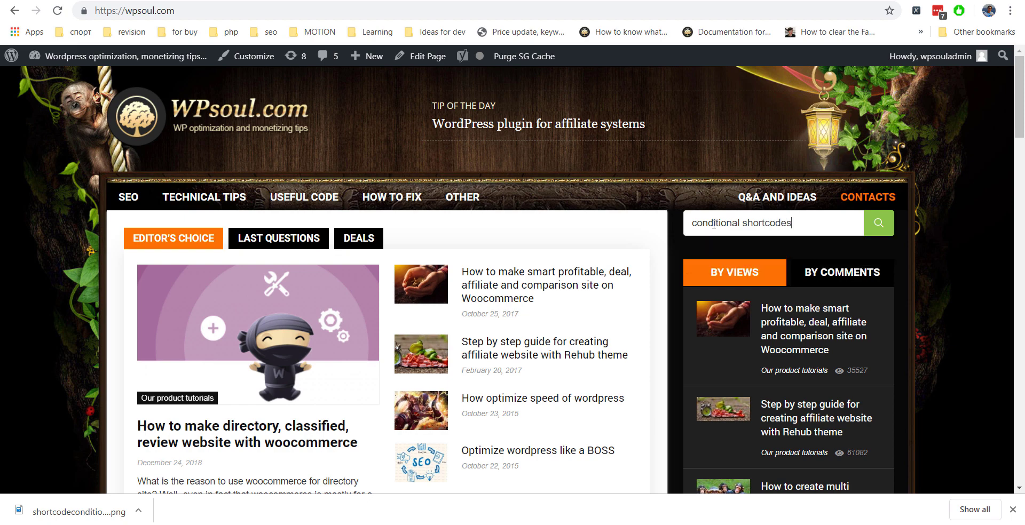
pyautogui.press('Return')
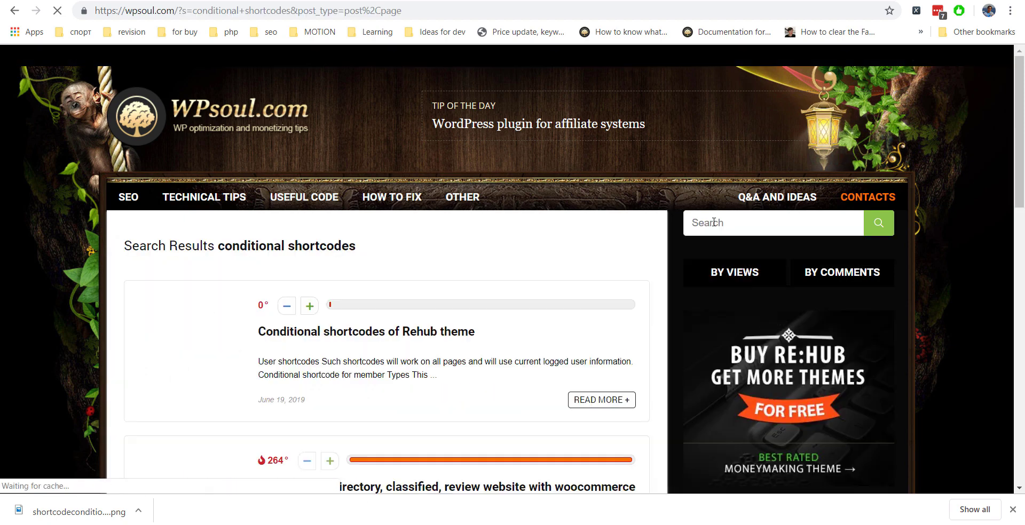
pyautogui.scroll(-1, 475, 322)
pyautogui.click(459, 265)
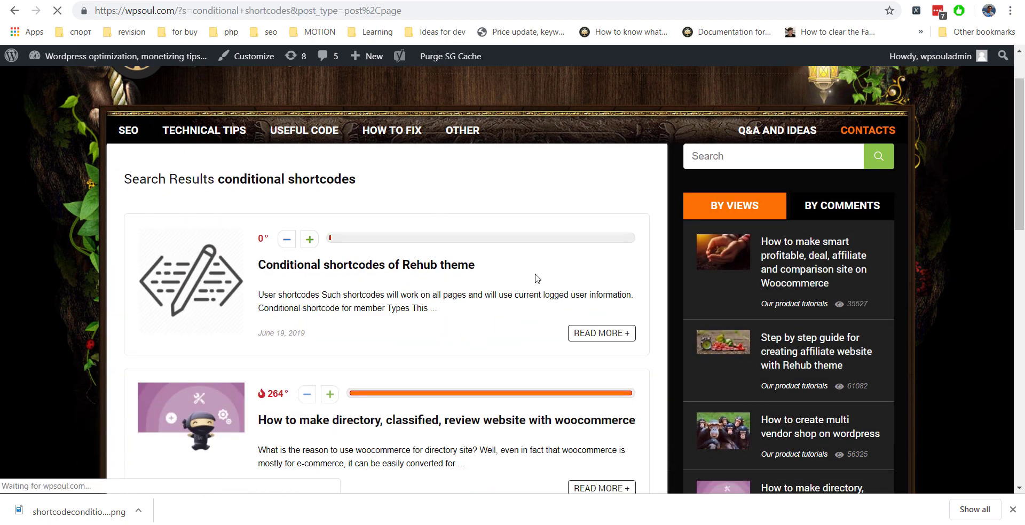
# Find the "Check if user is Logged or not" section and select its wpsm_is_user shortcode code for copying.
pyautogui.scroll(-4, 458, 205)
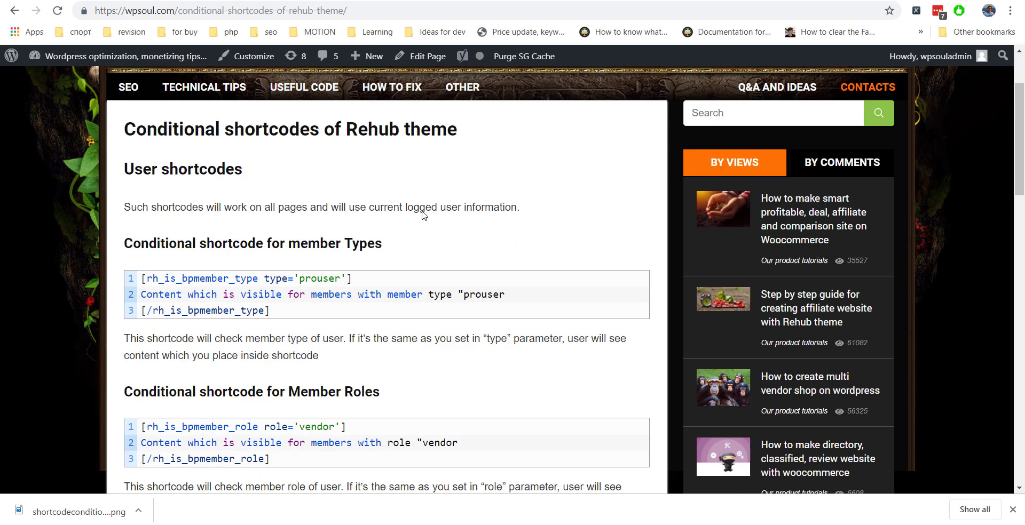
pyautogui.scroll(-3, 458, 205)
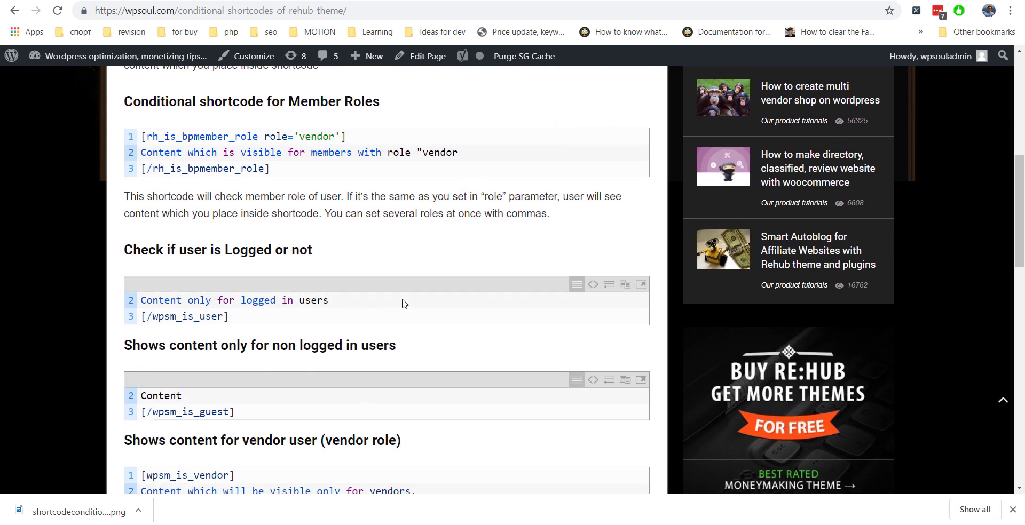
pyautogui.click(626, 287)
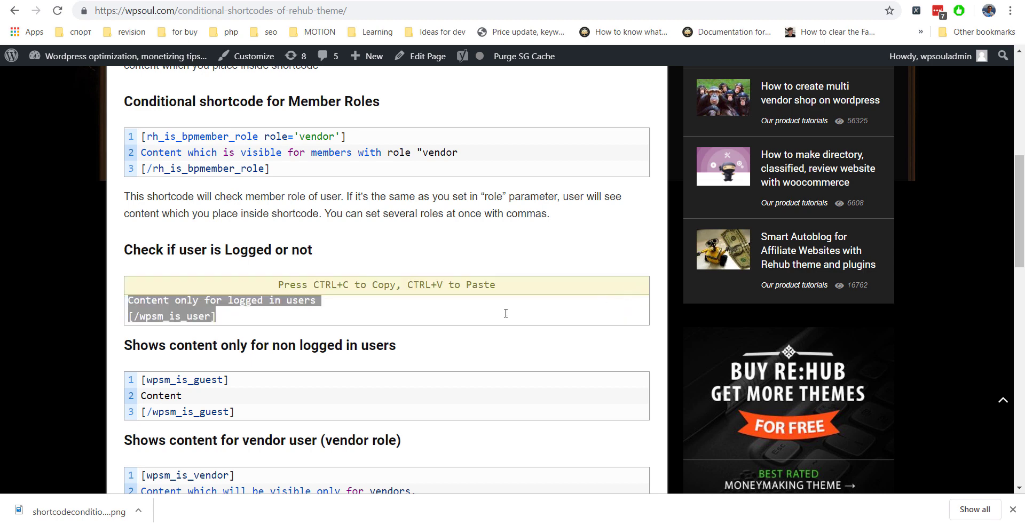
# Return to the menu editor and open the Description of Mega menu item Elementor under First title for editing.
pyautogui.click(406, 1)
pyautogui.scroll(-1, 524, 242)
pyautogui.click(511, 324)
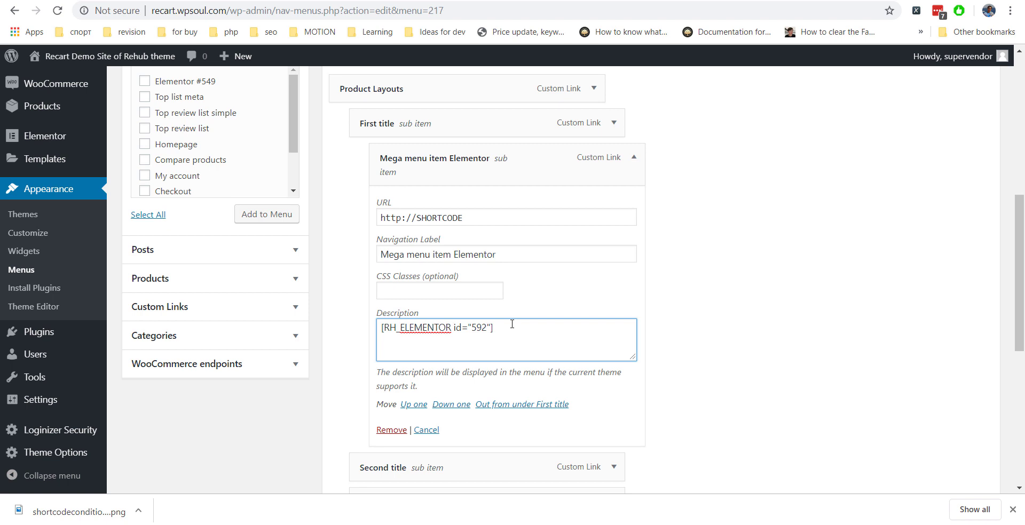